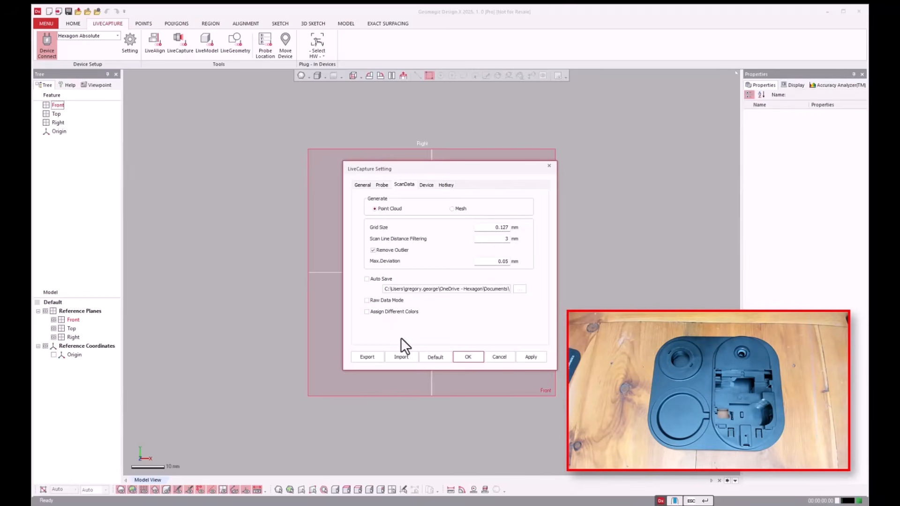
Review the General, Probe, ScanData and Device settings of LiveCapture and accept them.
click(362, 184)
click(382, 184)
click(363, 184)
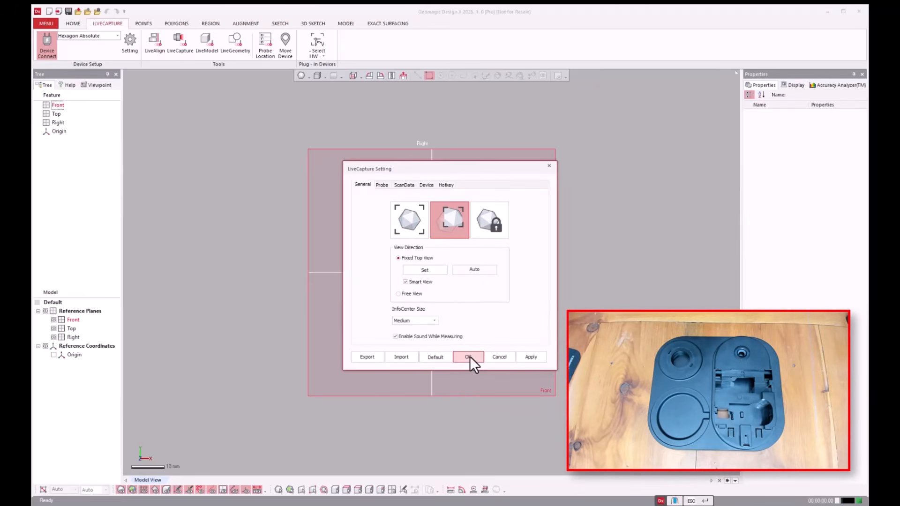
click(427, 185)
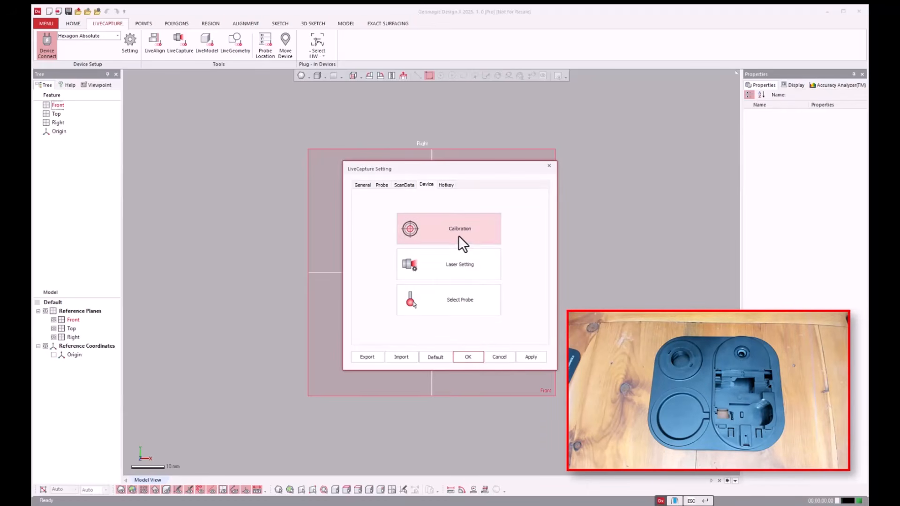
click(401, 185)
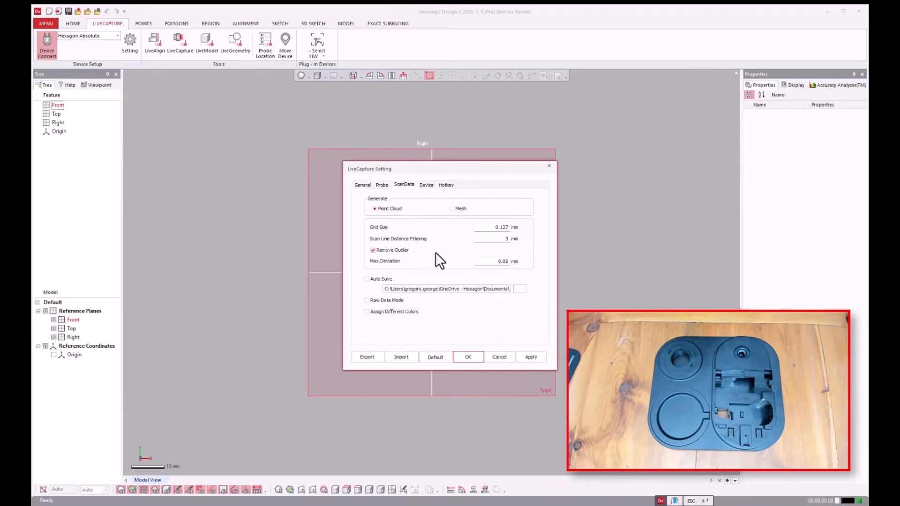
click(362, 185)
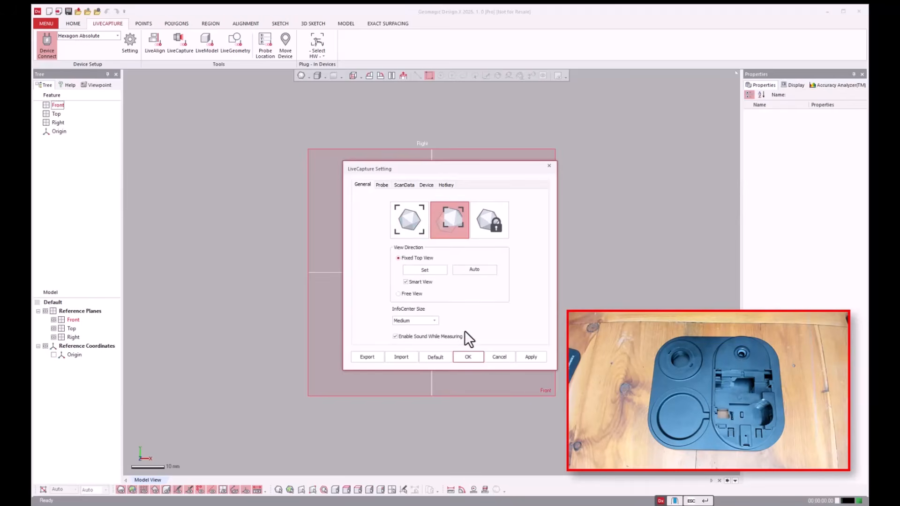
click(468, 357)
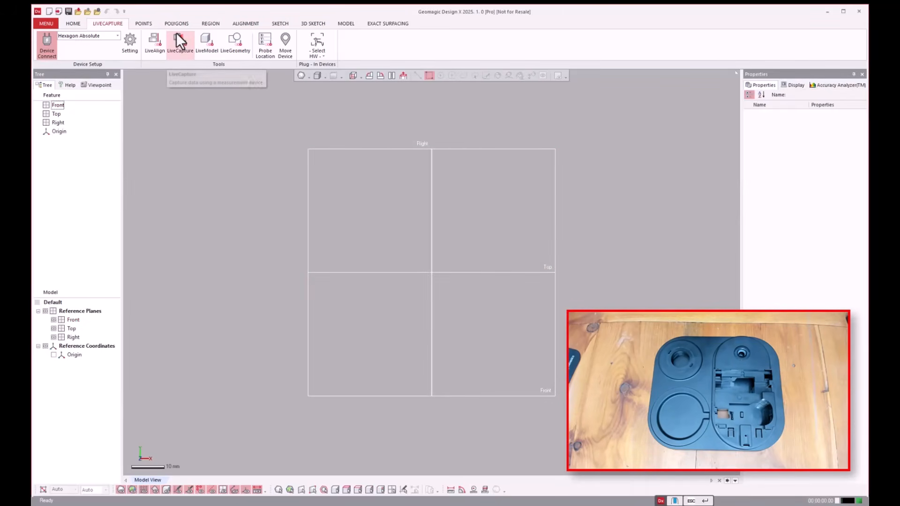
Laser-scan the upper side of the black plastic base with LiveCapture and exit the capture.
click(176, 33)
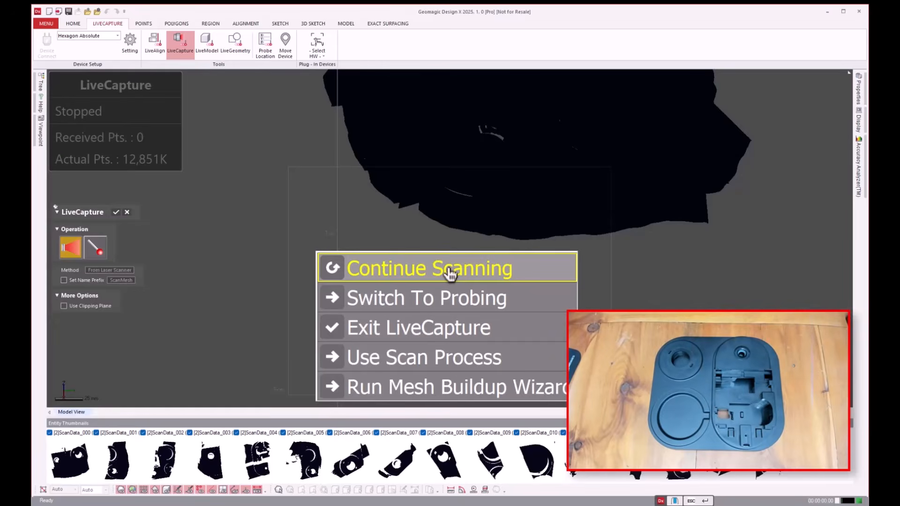
click(429, 328)
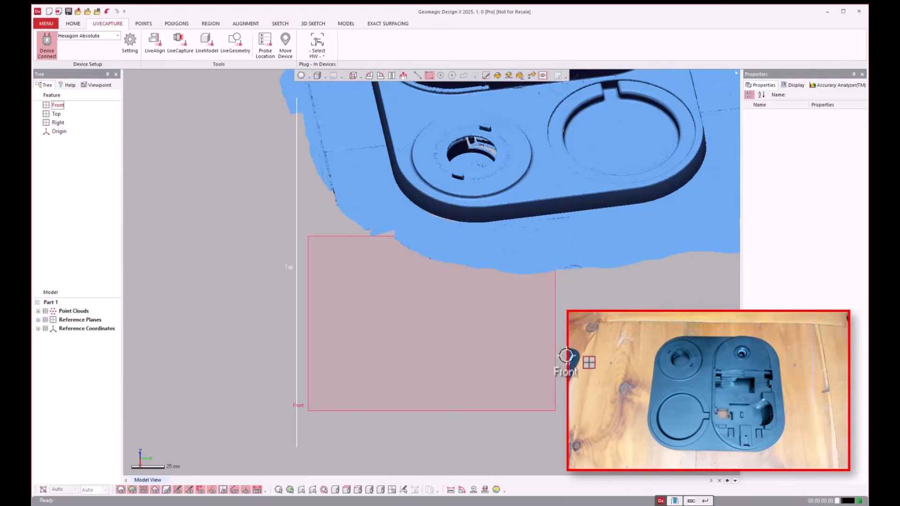
right_drag(566, 356, 555, 238)
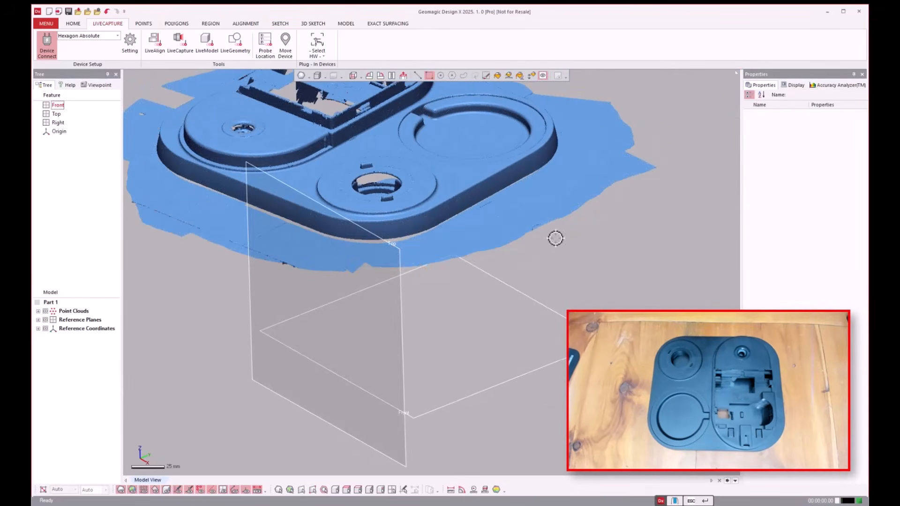
scroll(662, 319, up, 6)
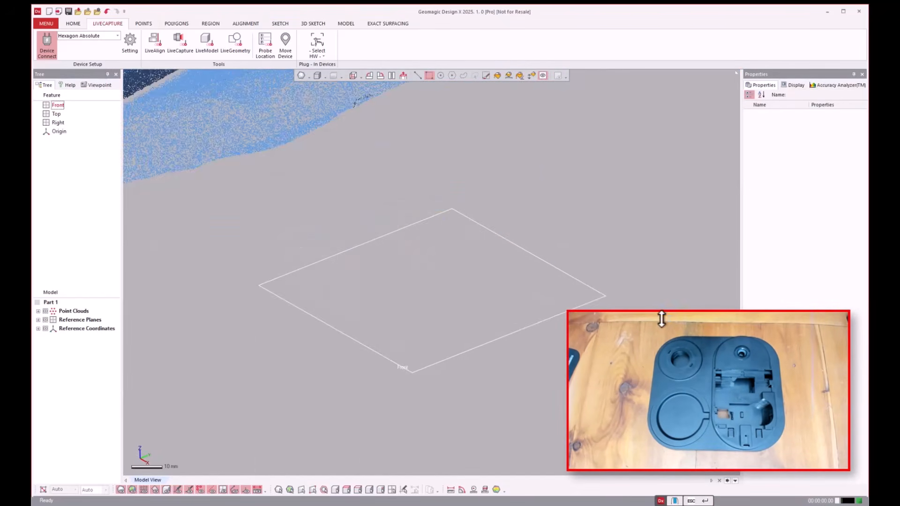
scroll(661, 322, down, 8)
scroll(474, 127, up, 2)
scroll(476, 112, up, 3)
right_drag(583, 230, 532, 292)
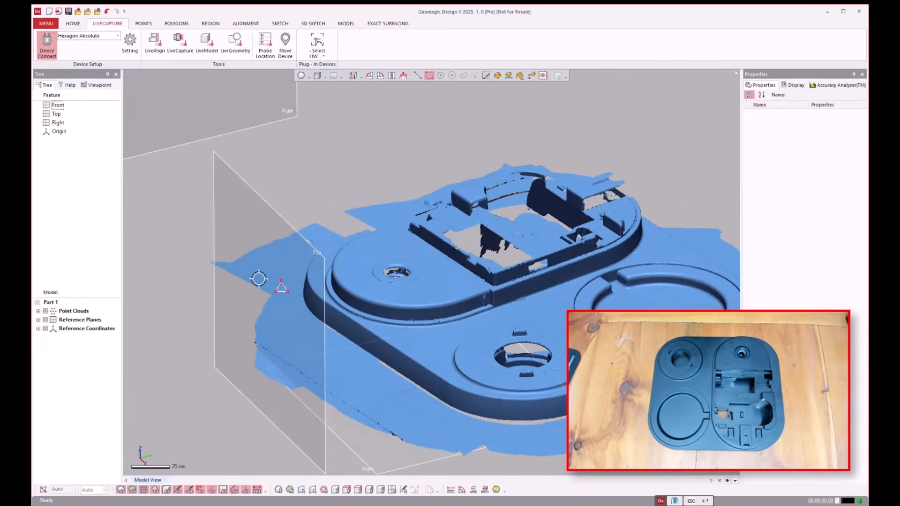
Move point clouds [2]ScanData_000 to [2]ScanData_015 into a new group and hide that group.
click(38, 311)
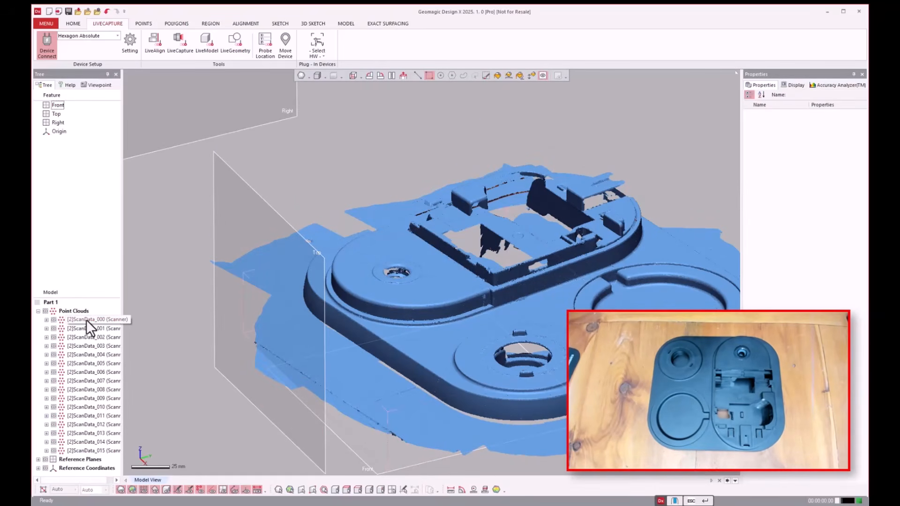
click(86, 320)
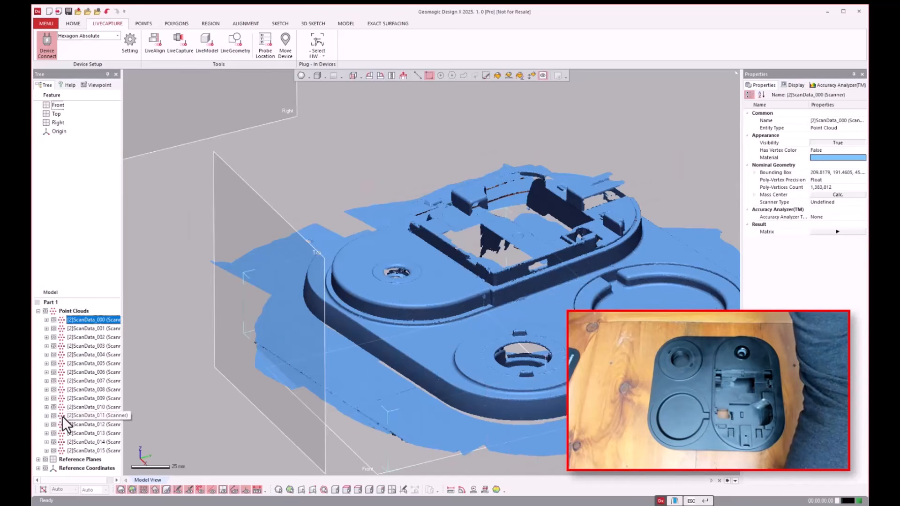
shift+click(72, 450)
right_click(77, 354)
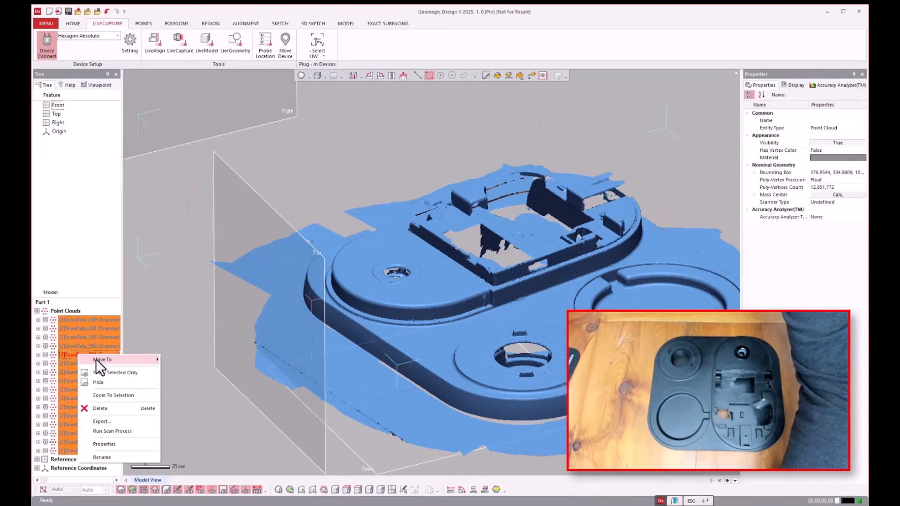
mouse_move(95, 358)
click(180, 359)
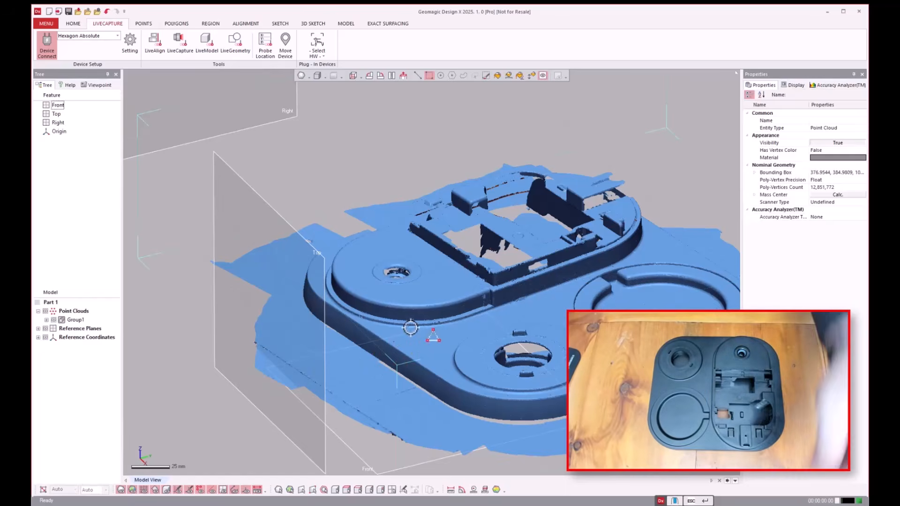
click(54, 319)
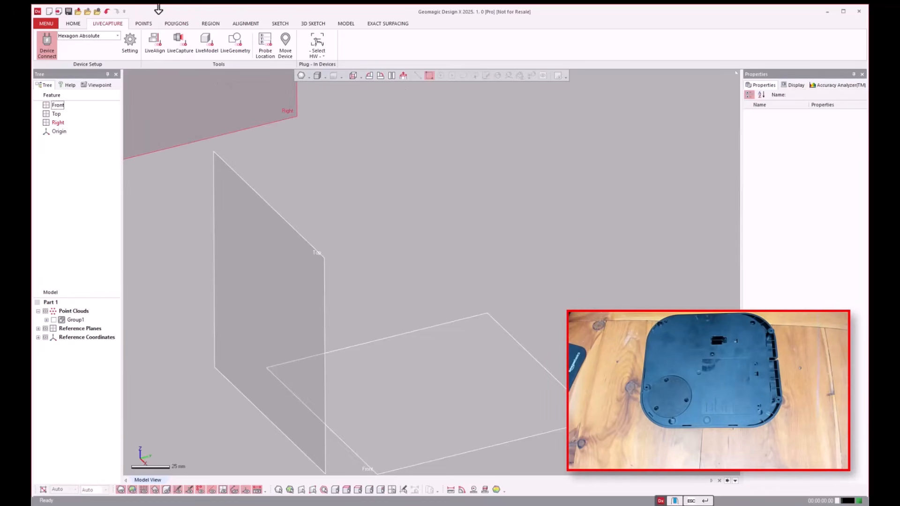
Laser-scan the flipped base's underside with its round cover in place using LiveCapture, and exit the capture.
click(183, 36)
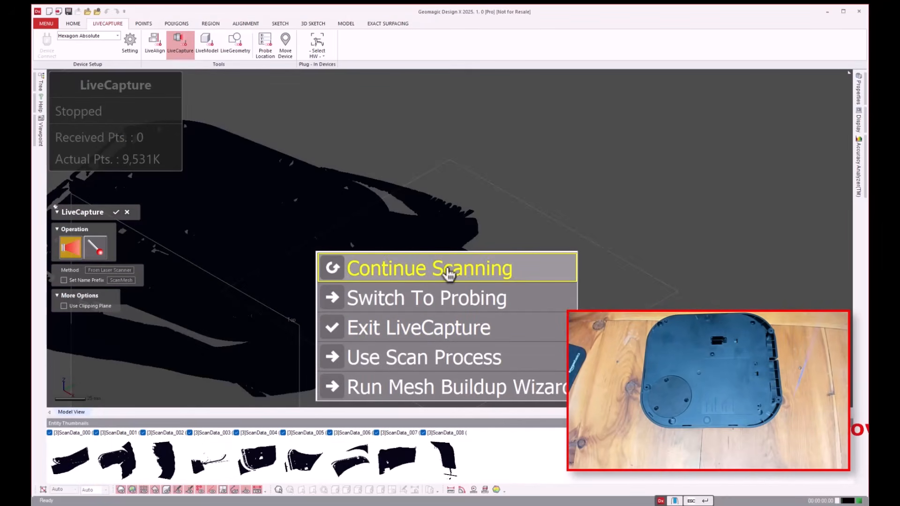
click(412, 330)
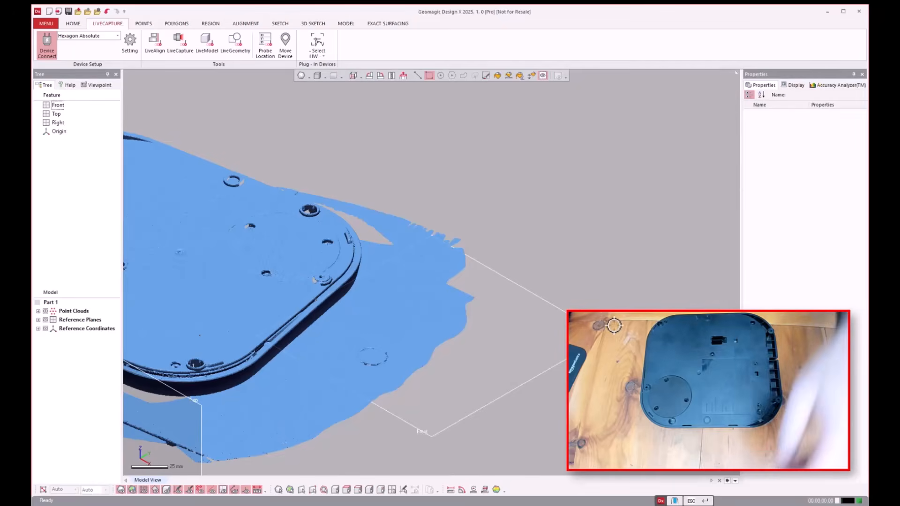
key(ctrl+f)
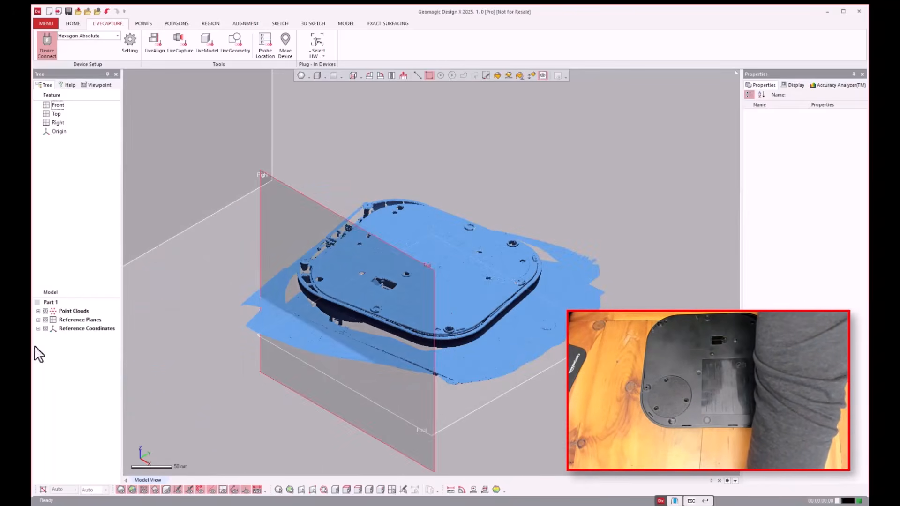
Move point clouds [3]ScanData_000 to [3]ScanData_008 into a new group and hide that group.
click(38, 310)
click(106, 329)
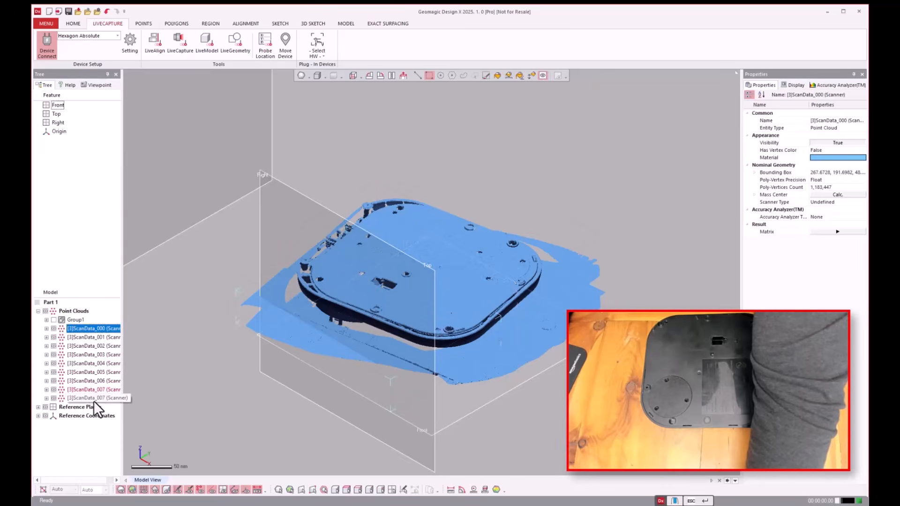
key(Caps_Lock)
click(94, 398)
click(101, 327)
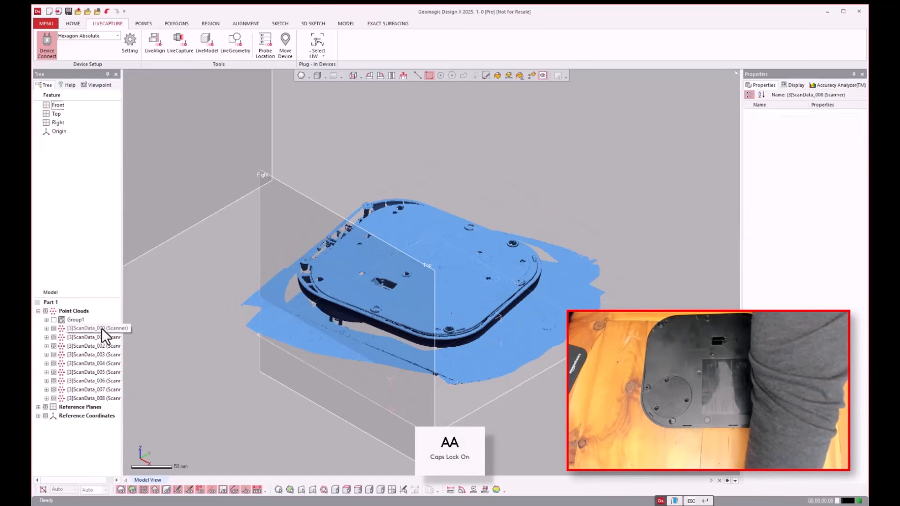
shift+click(93, 396)
right_click(90, 351)
mouse_move(112, 356)
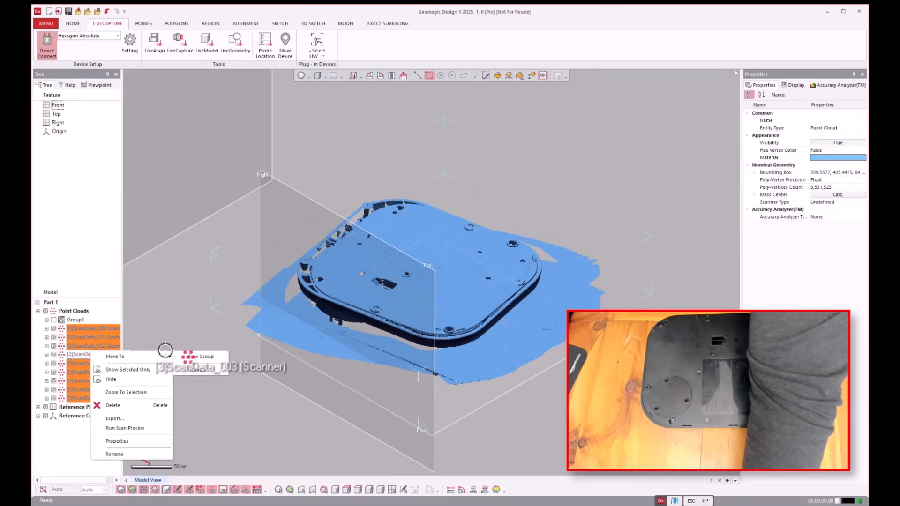
click(207, 356)
click(53, 328)
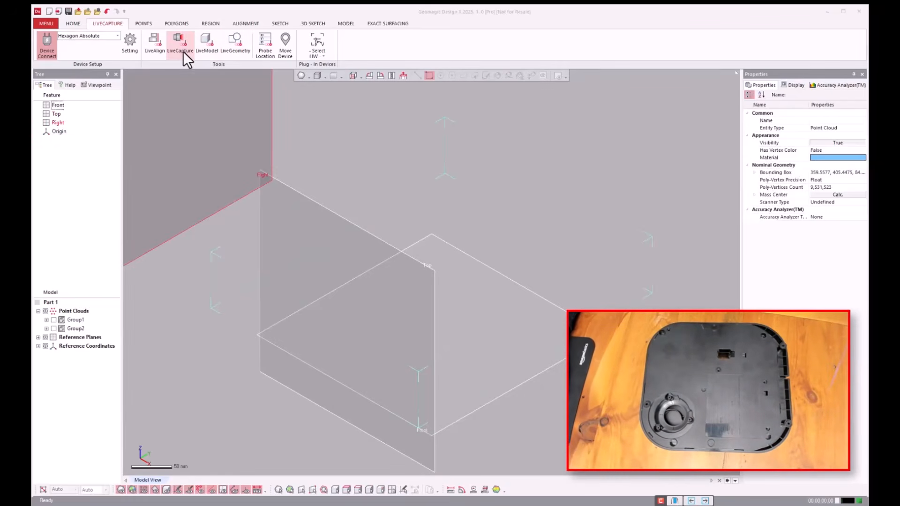
Laser-scan the base's underside with the round cover removed using LiveCapture, and exit the capture.
click(181, 51)
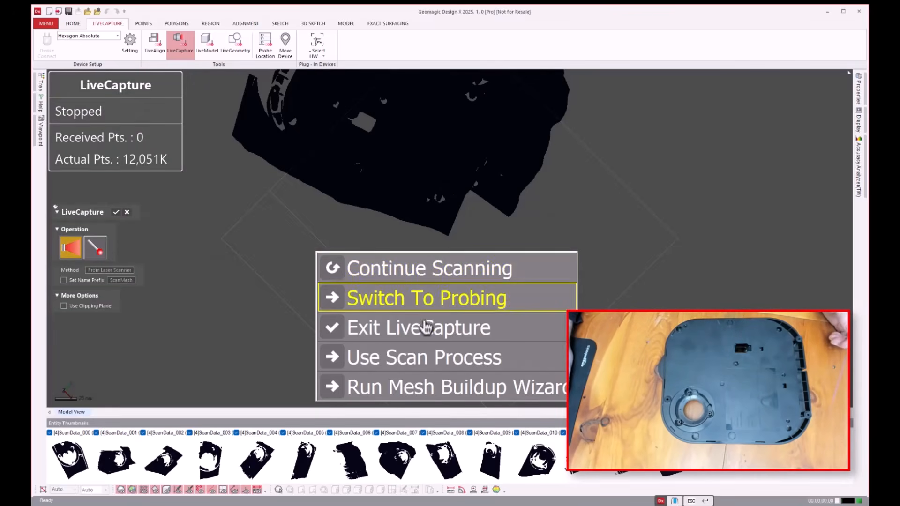
click(447, 337)
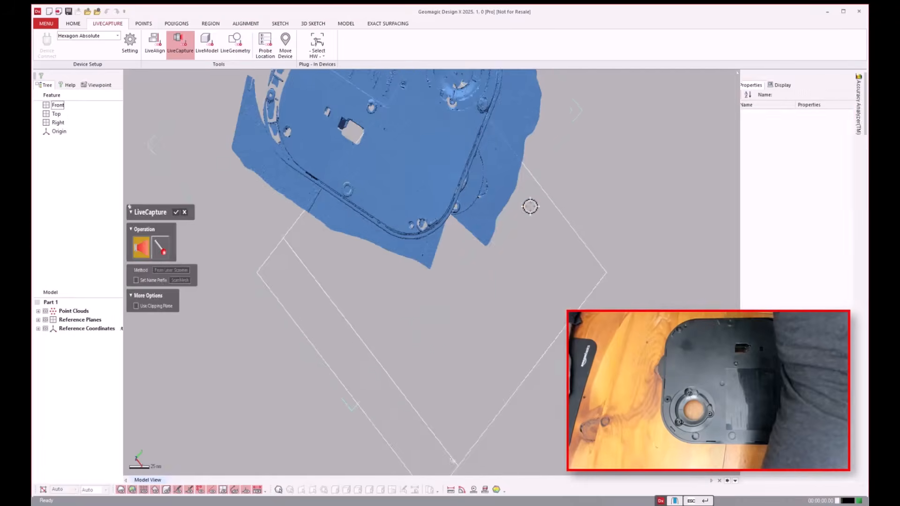
right_drag(531, 206, 161, 242)
Move point clouds [4]ScanData_000 to [4]ScanData_013 into a new group and hide that group.
click(38, 310)
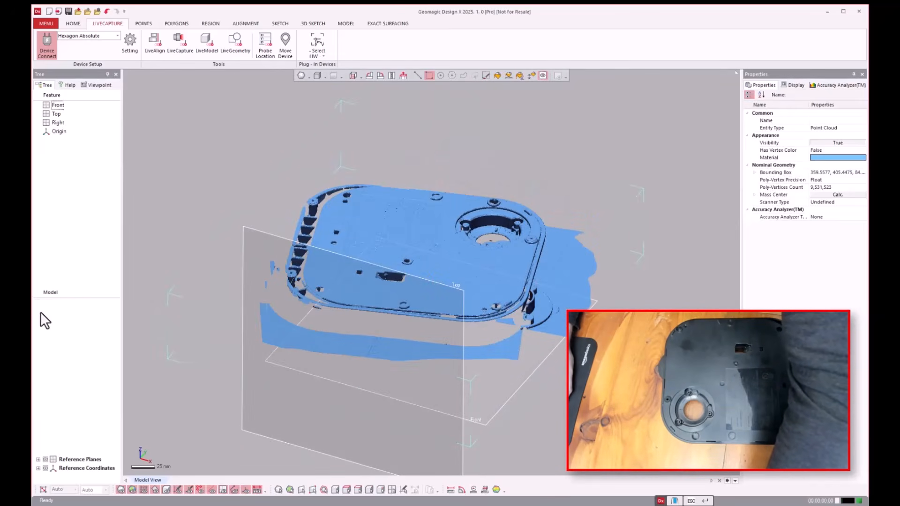
click(104, 338)
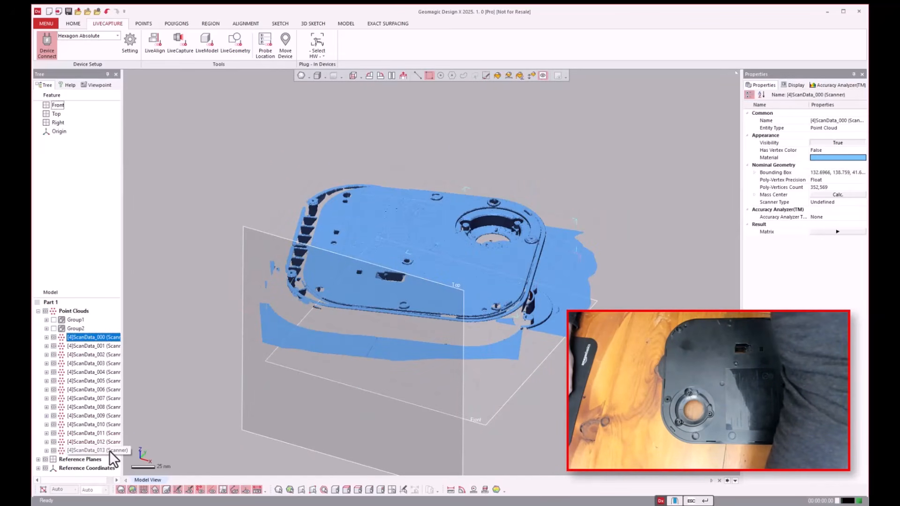
shift+click(94, 450)
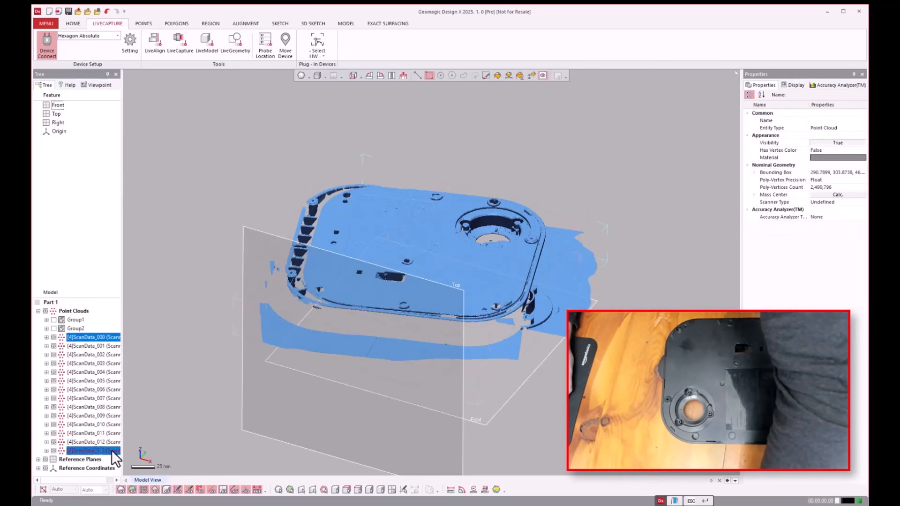
click(88, 336)
shift+click(110, 450)
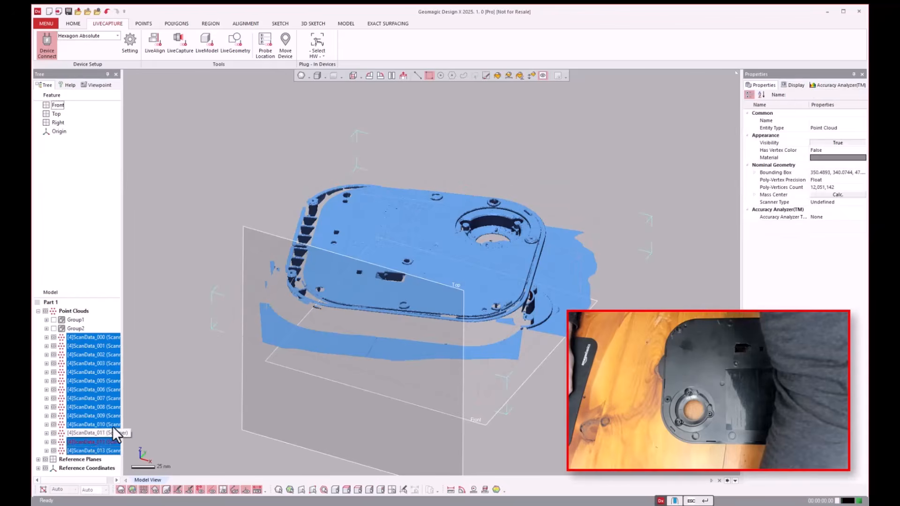
right_click(114, 398)
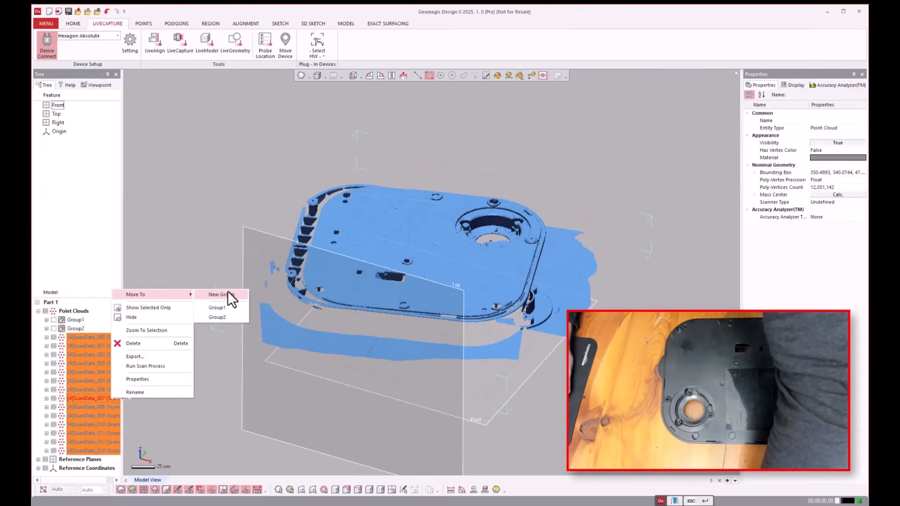
click(229, 294)
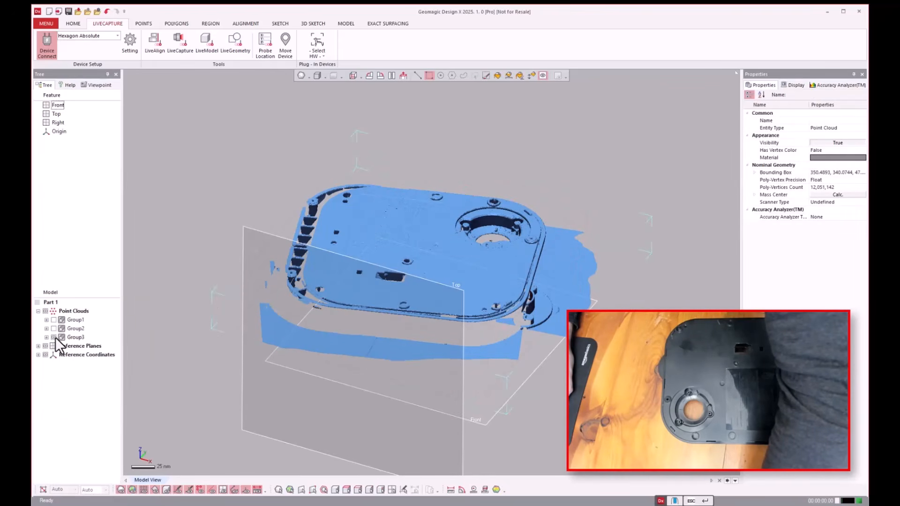
click(53, 337)
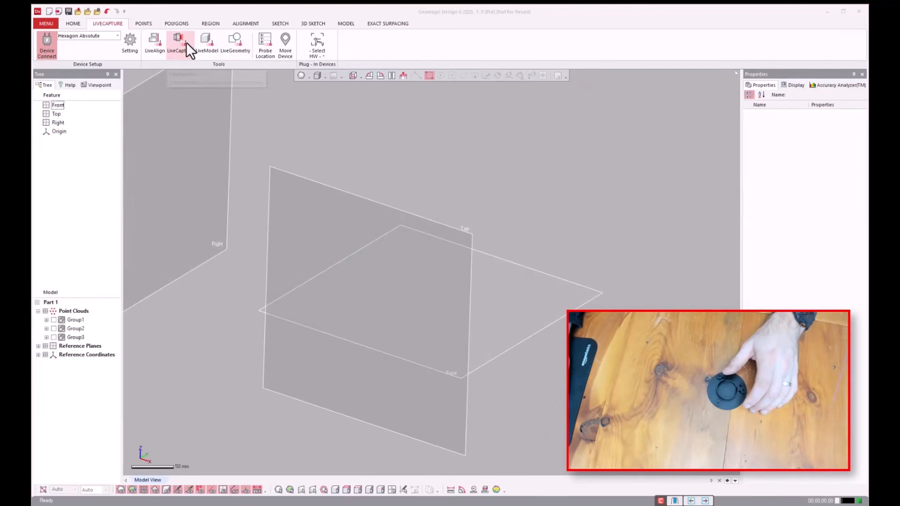
Laser-scan the detached small round cover with LiveCapture and exit the capture.
click(185, 43)
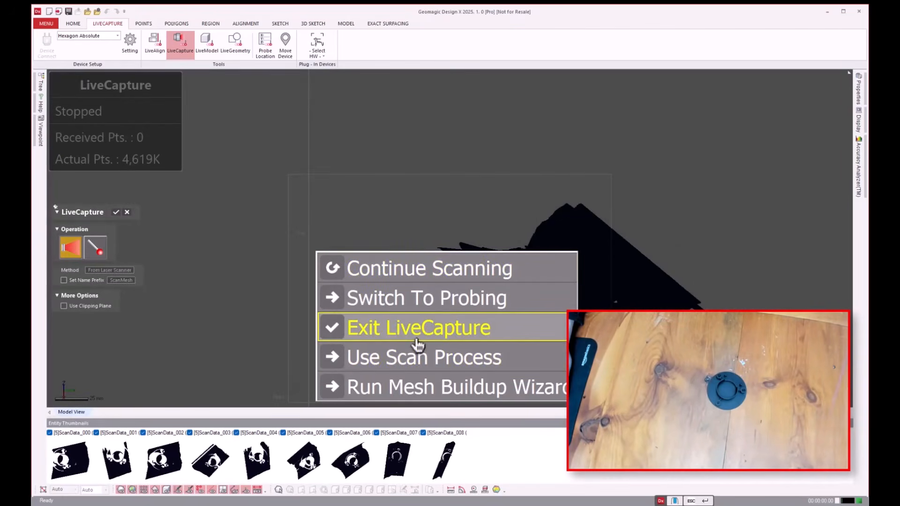
click(448, 331)
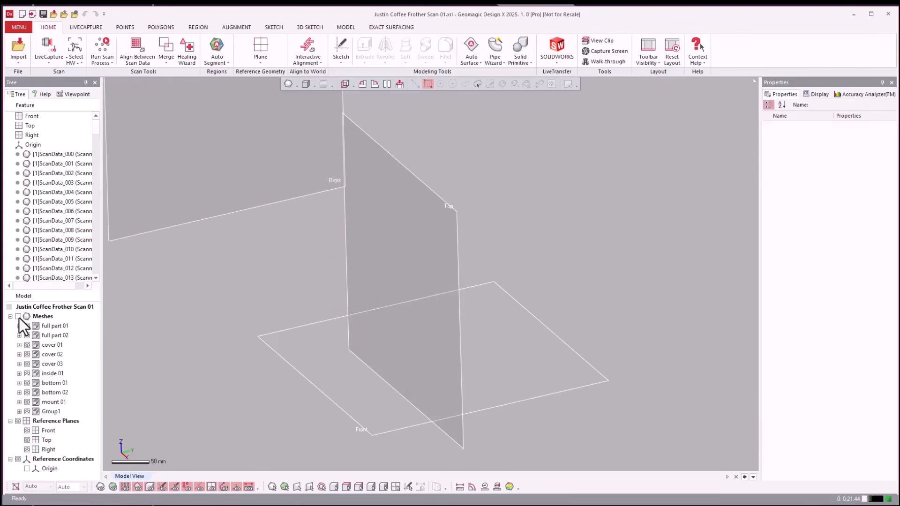
Show all mesh groups of the coffee frother scan project together in the model view.
key(ctrl+1)
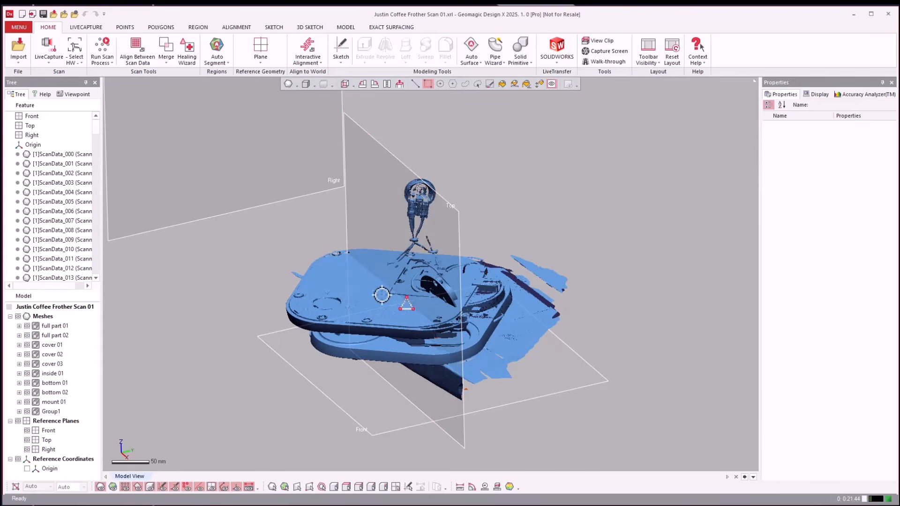
scroll(381, 287, up, 1)
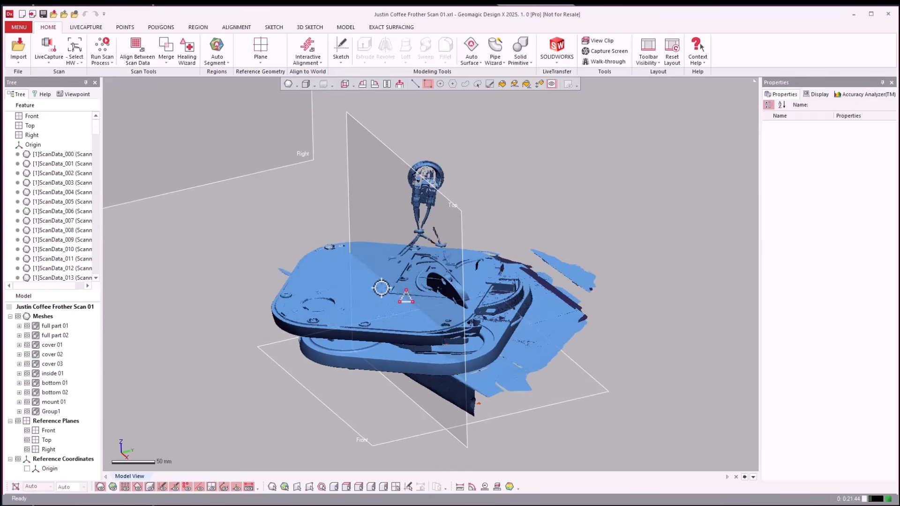
Hide every mesh group except full part 01 and examine that scan from several sides.
scroll(381, 287, up, 2)
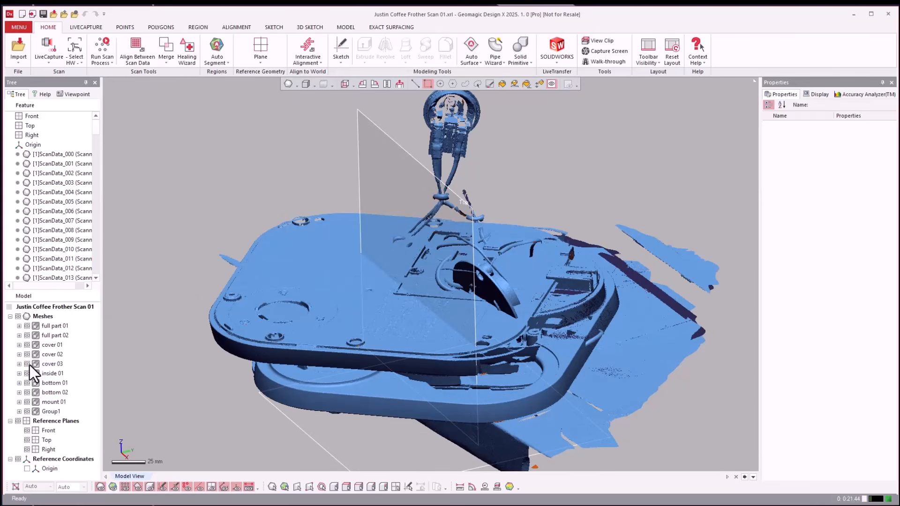
drag(30, 393, 27, 413)
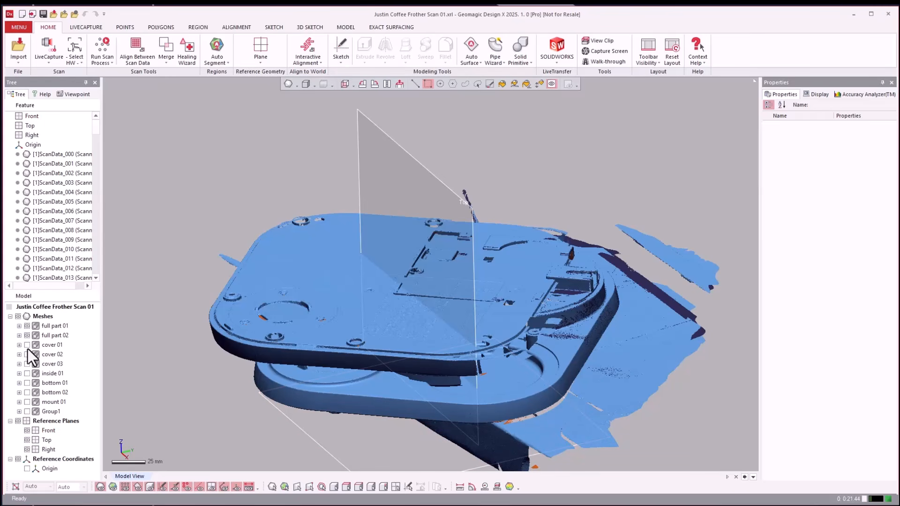
click(27, 383)
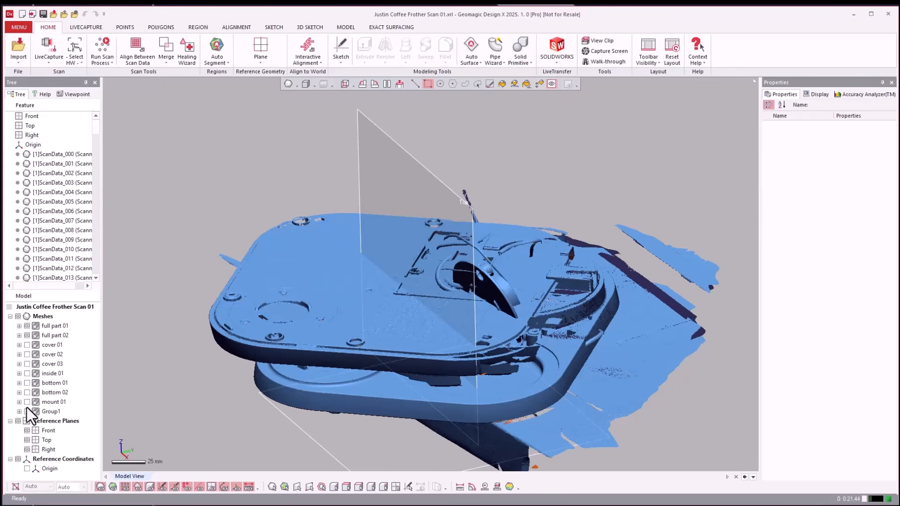
click(27, 404)
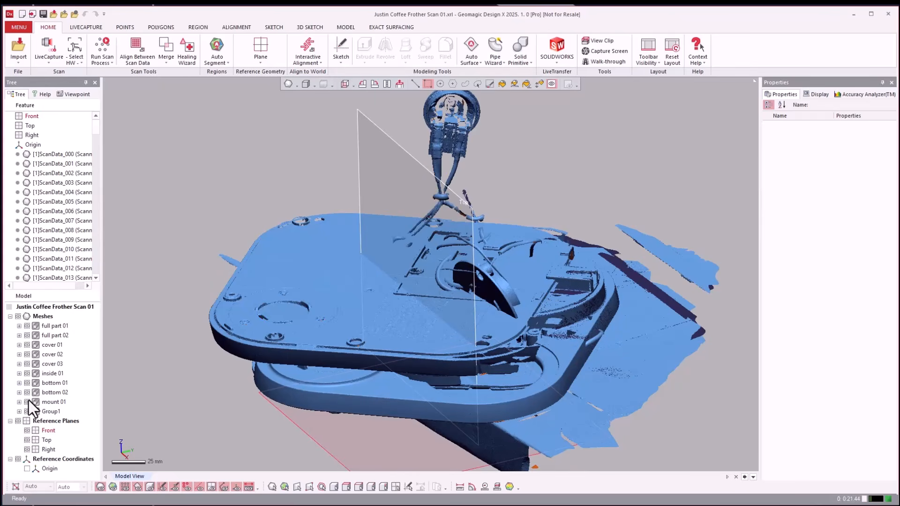
click(27, 402)
drag(28, 350, 27, 334)
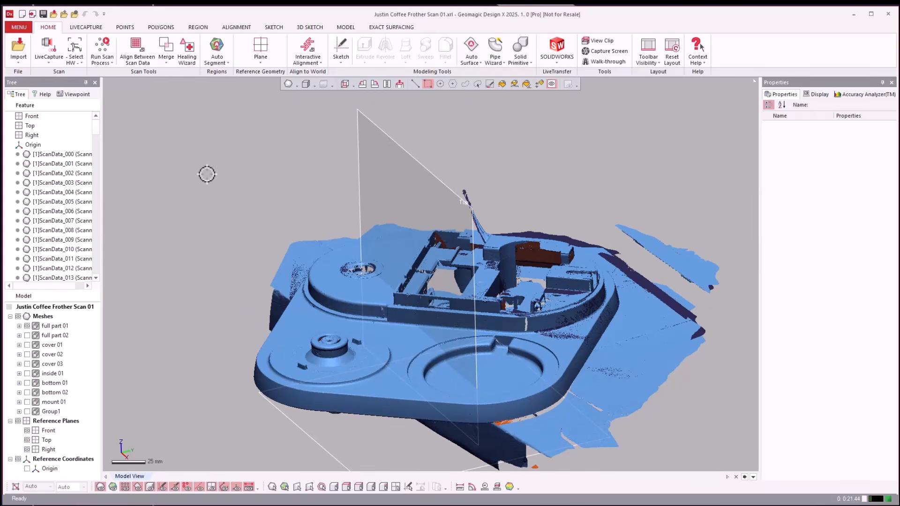
right_drag(211, 172, 273, 176)
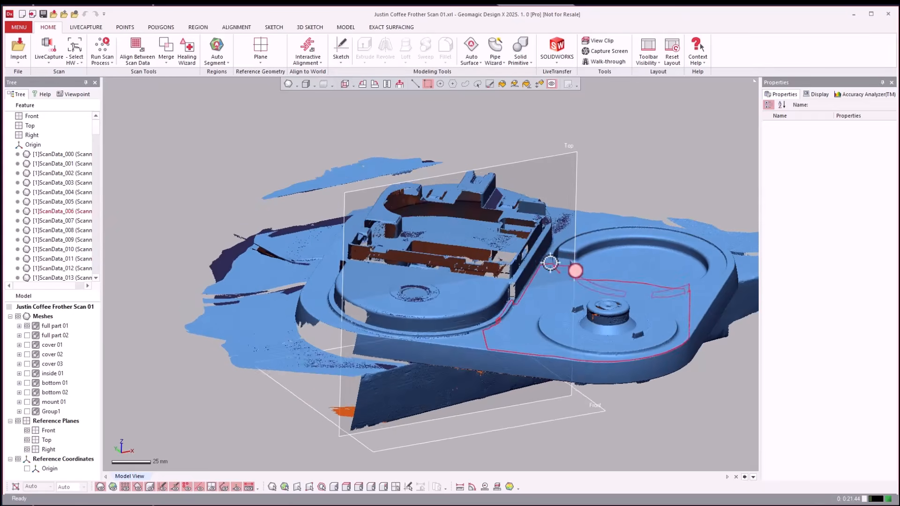
right_drag(550, 263, 141, 338)
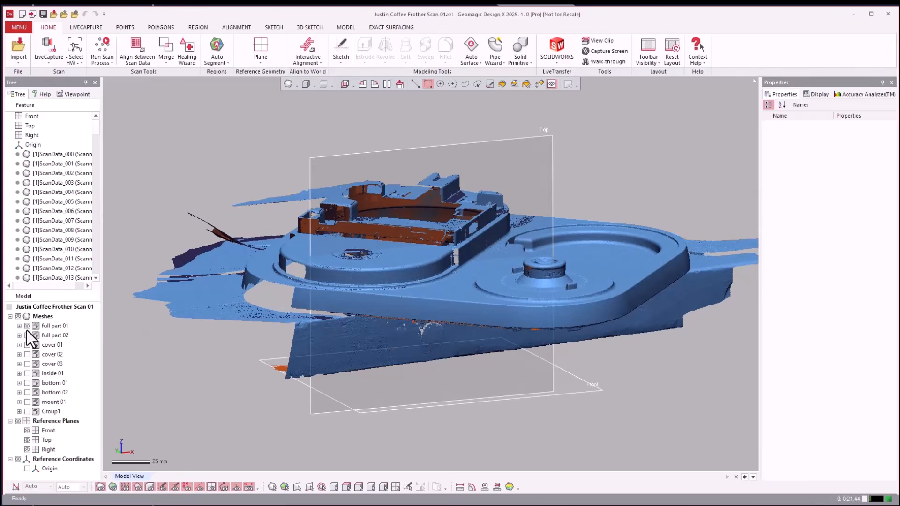
Display full part 02 in place of full part 01, examine it from above and below, and hide it.
click(26, 325)
click(27, 335)
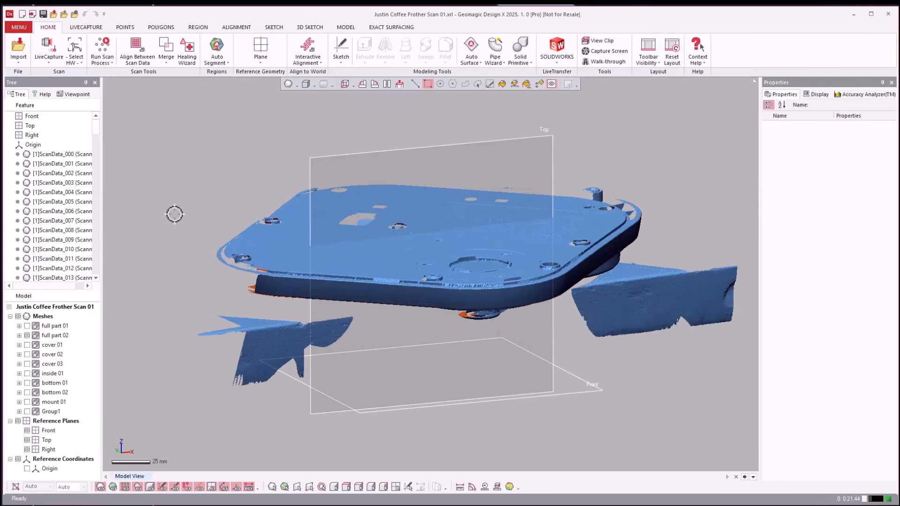
right_drag(178, 193, 179, 194)
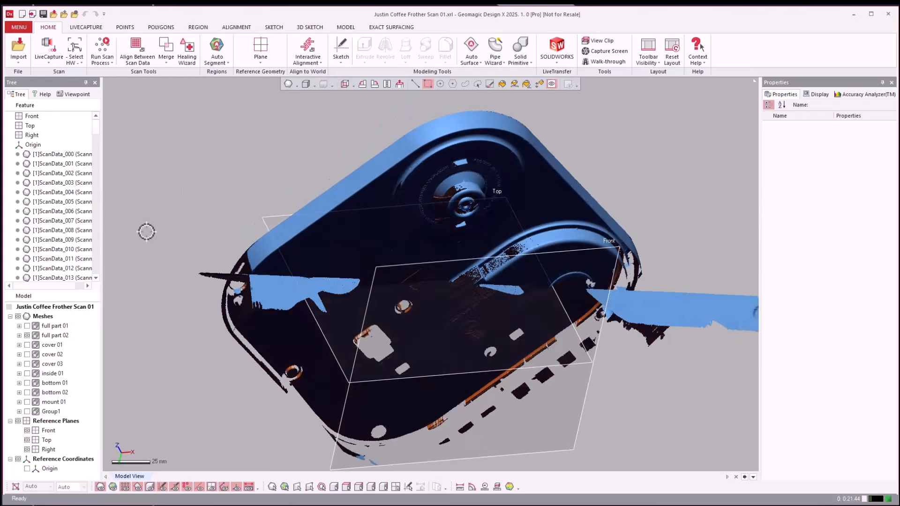
click(26, 336)
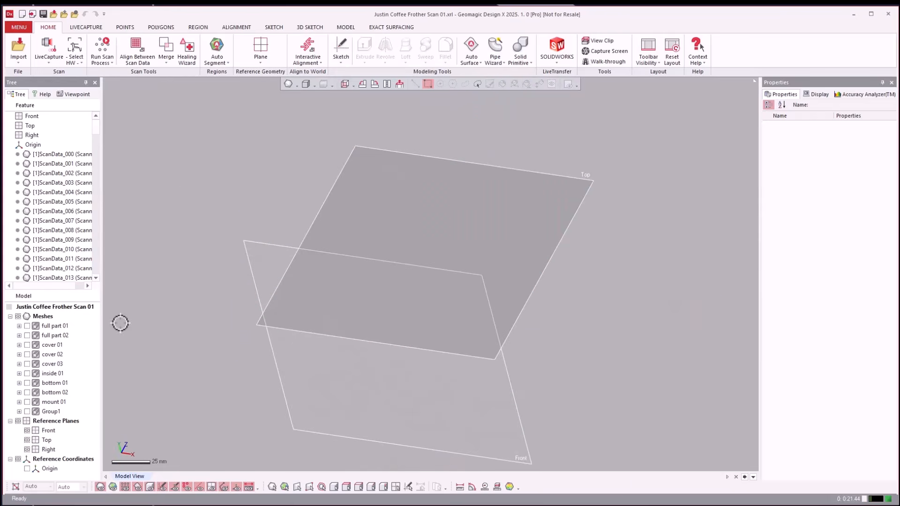
Examine the mesh groups cover 01, cover 02 and cover 03 one at a time, hiding each after viewing.
click(22, 346)
click(18, 307)
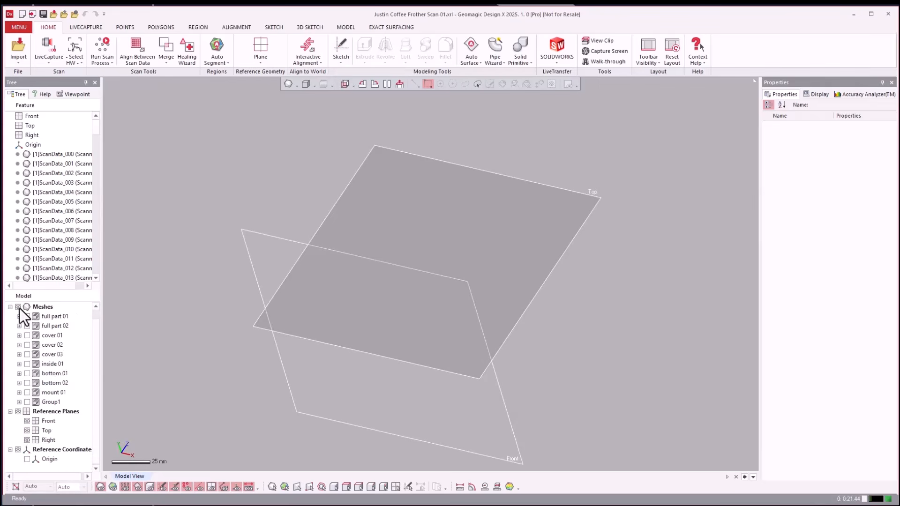
click(28, 336)
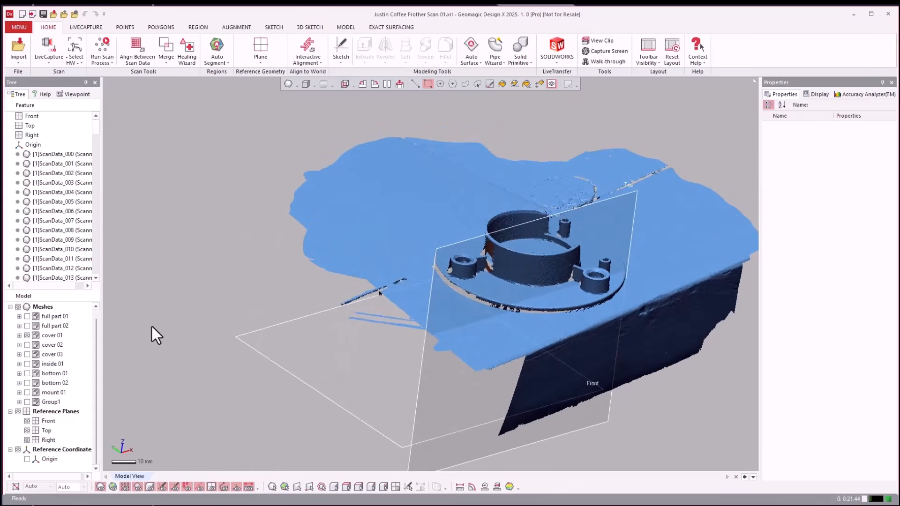
click(27, 336)
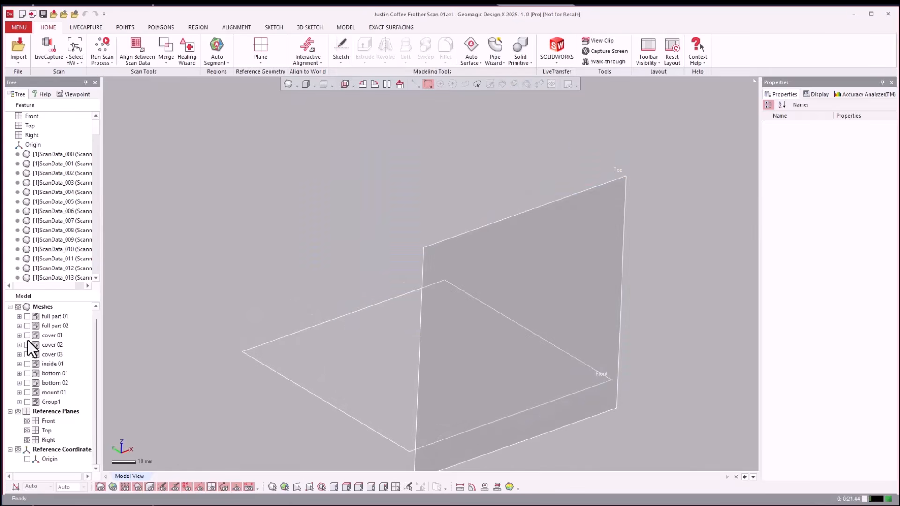
click(27, 345)
click(27, 346)
click(27, 355)
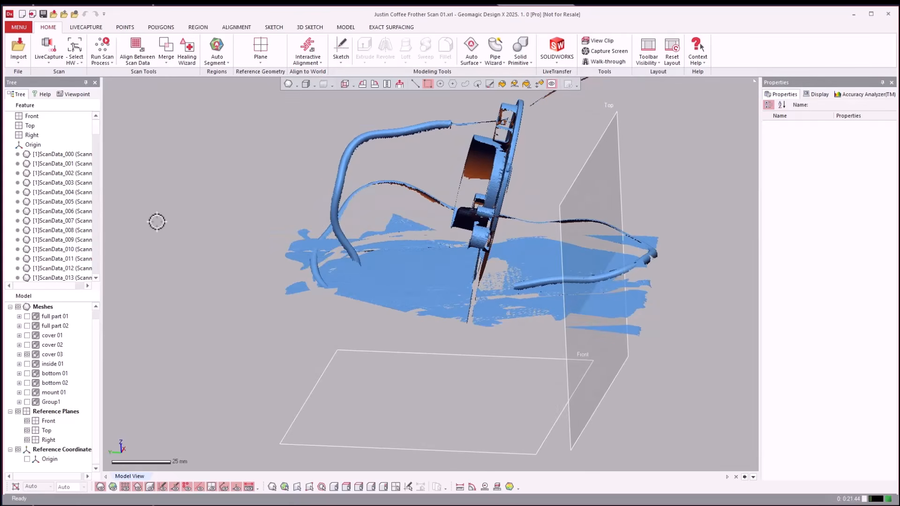
right_drag(474, 170, 116, 291)
click(27, 354)
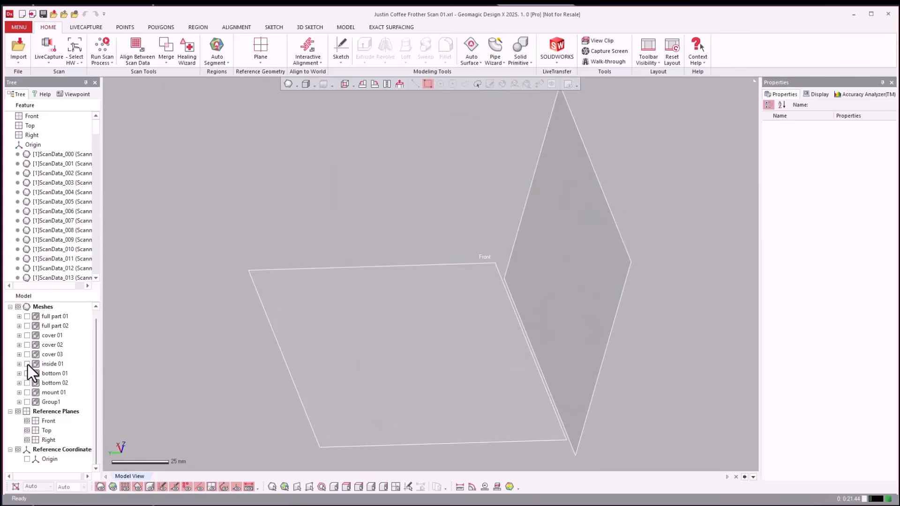
Display the inside 01 mesh group alone, examine its interior ribs and screw posts, and hide it.
click(27, 364)
right_drag(241, 229, 128, 330)
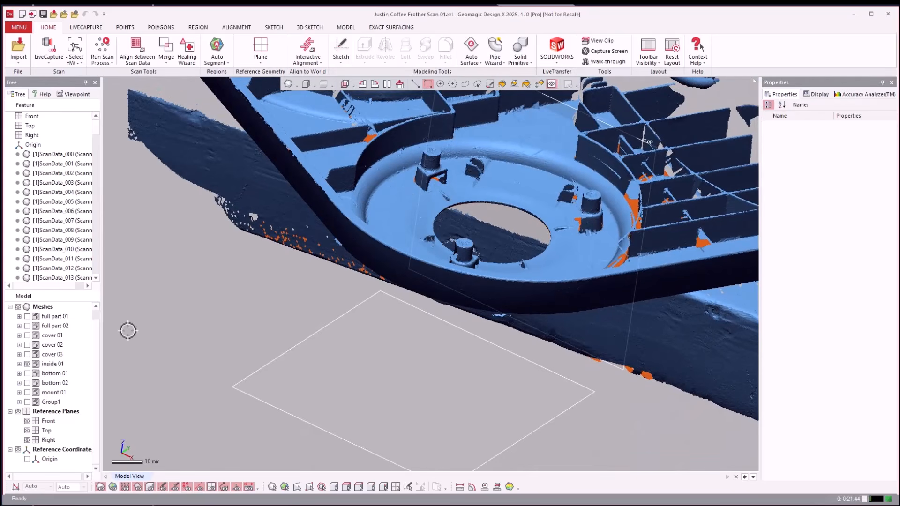
click(28, 365)
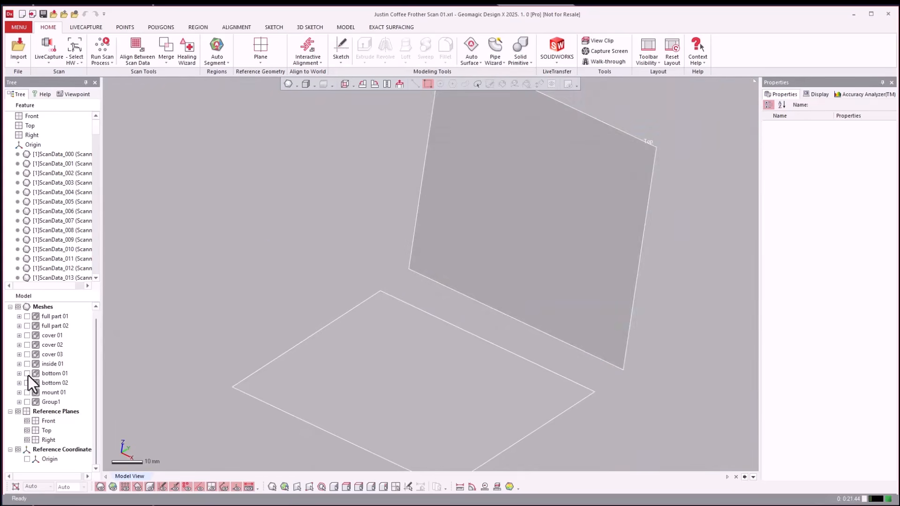
Examine the bottom 01 and bottom 02 mesh groups one after the other, hiding each after viewing.
click(28, 376)
right_drag(223, 317, 233, 310)
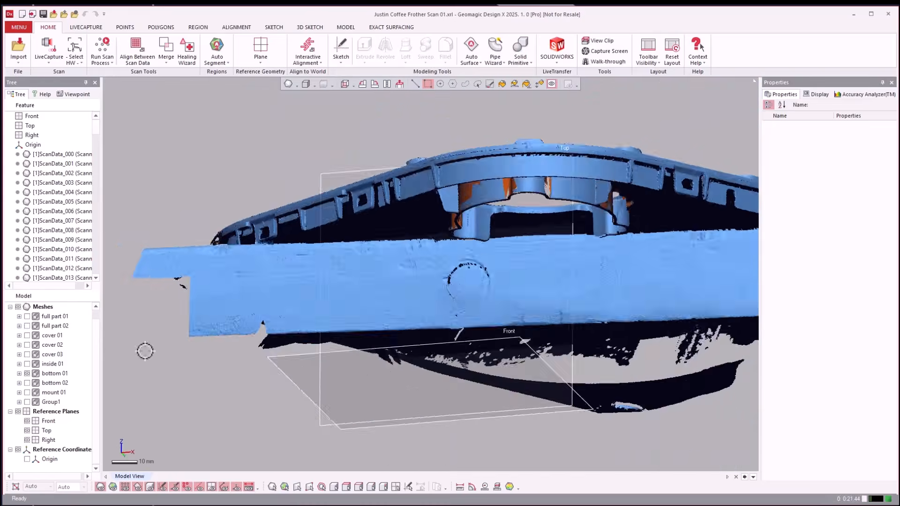
click(27, 374)
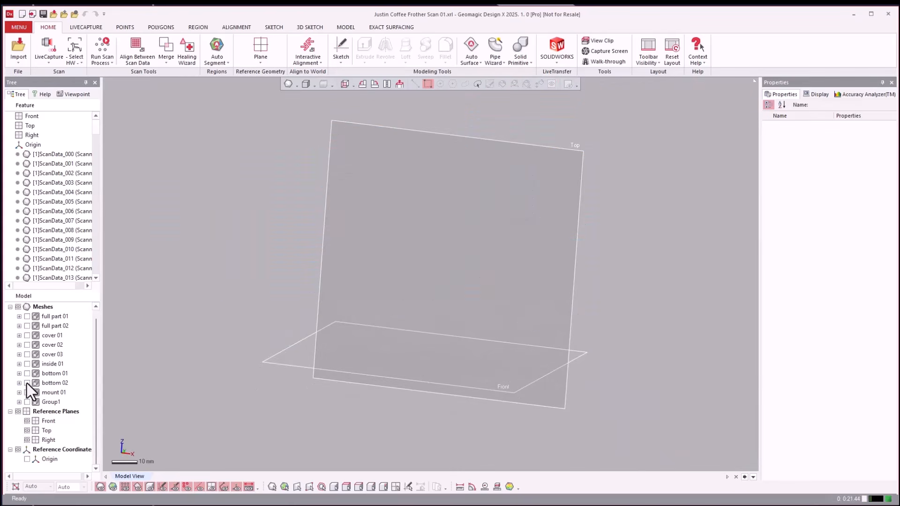
click(27, 382)
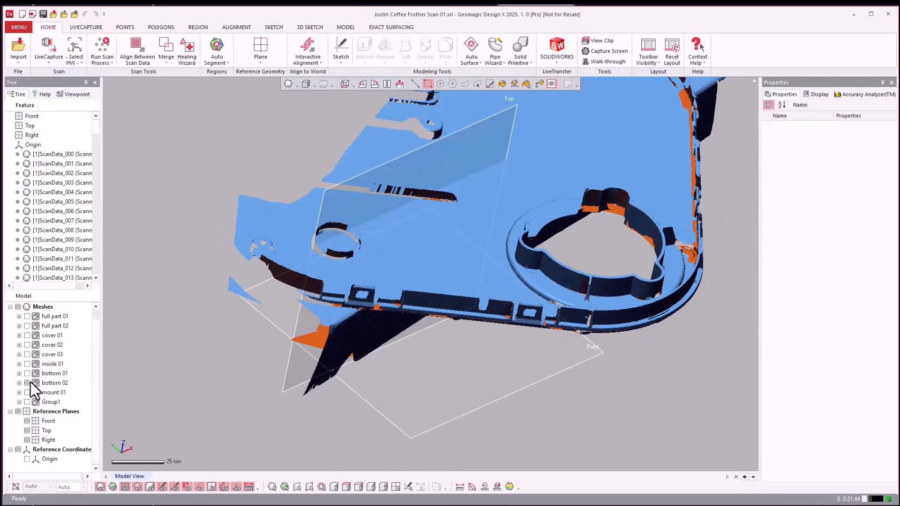
click(28, 382)
Show the mount 01 mesh group and rename Group1 as mount 02.
click(27, 392)
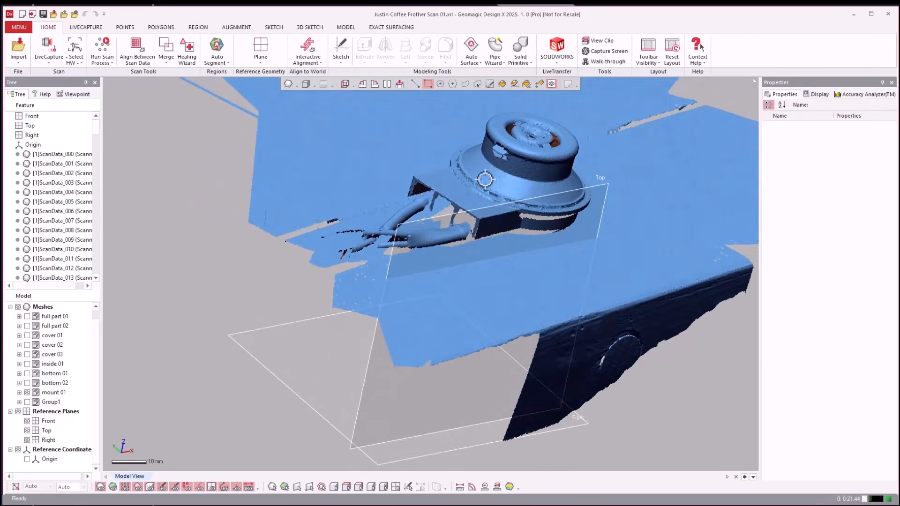
click(47, 401)
right_click(45, 402)
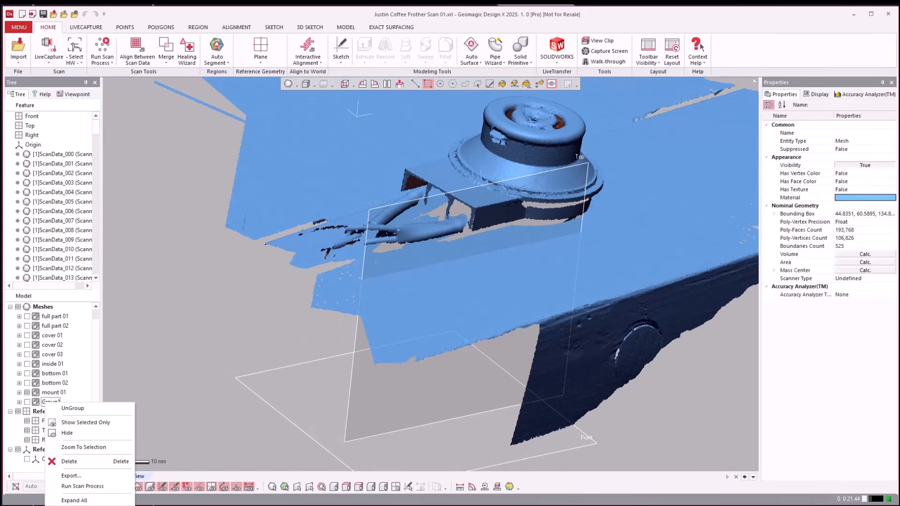
key(F2)
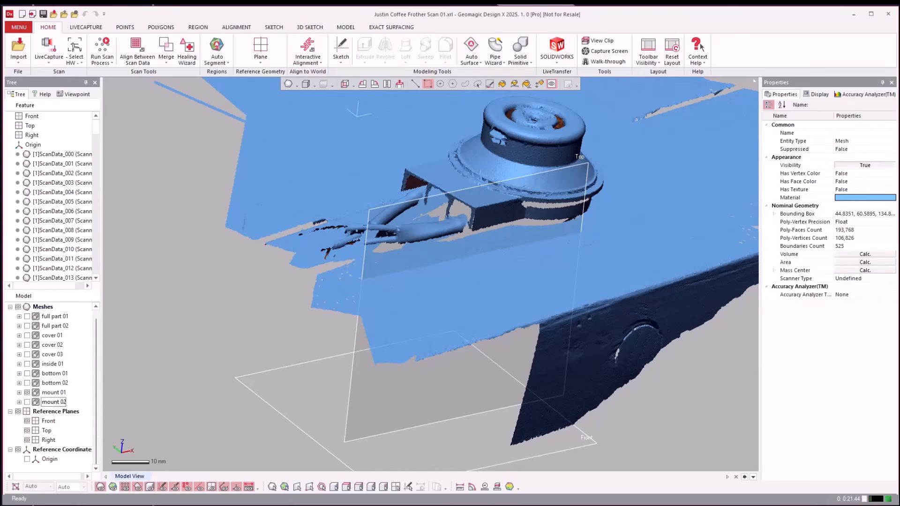
click(200, 318)
Examine the mount 01 scan up close from several sides, including the round connector and its cables.
scroll(201, 317, down, 3)
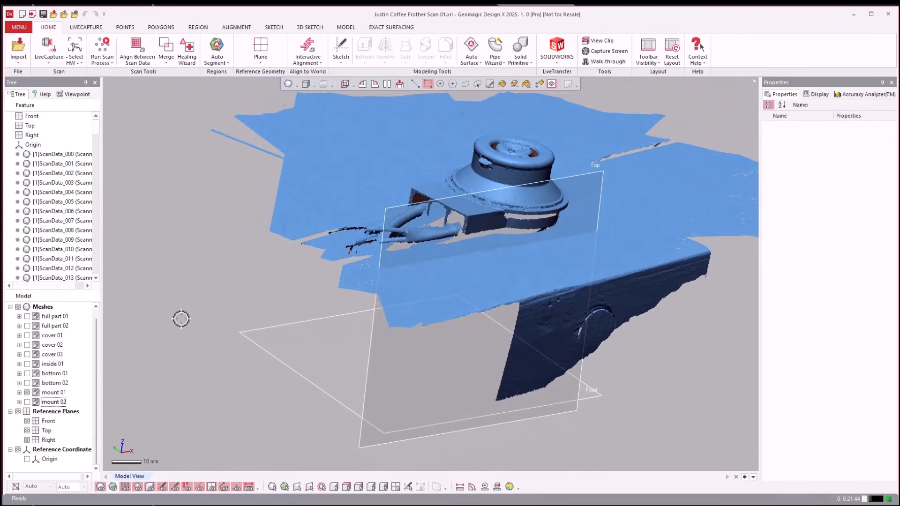
right_drag(374, 233, 370, 203)
scroll(452, 195, up, 2)
right_drag(451, 195, 449, 223)
right_drag(345, 263, 505, 251)
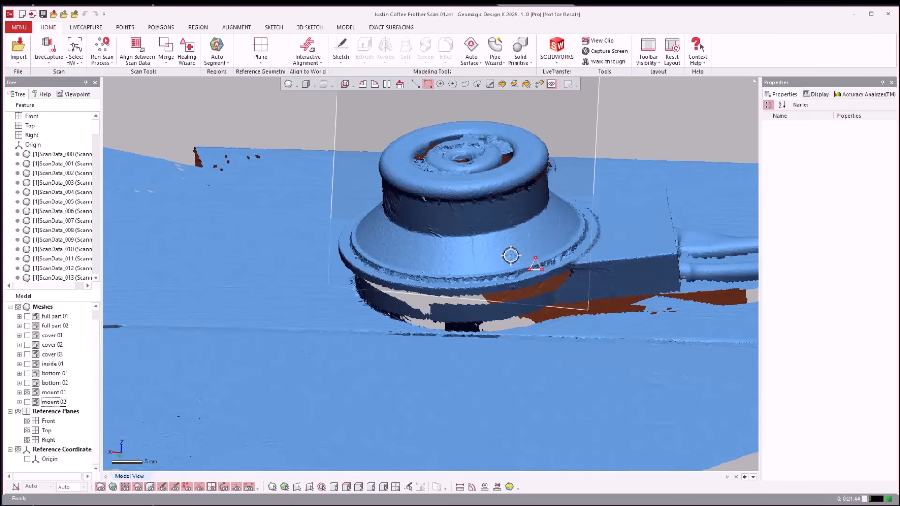
scroll(510, 255, down, 4)
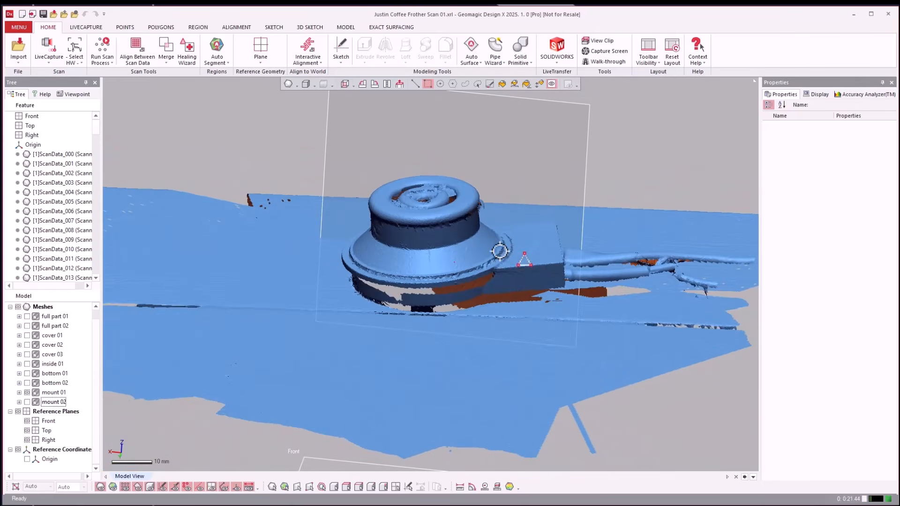
right_drag(500, 251, 44, 394)
Examine the mount 02 scan on its own and compare its placement with mount 01 by displaying both.
click(26, 402)
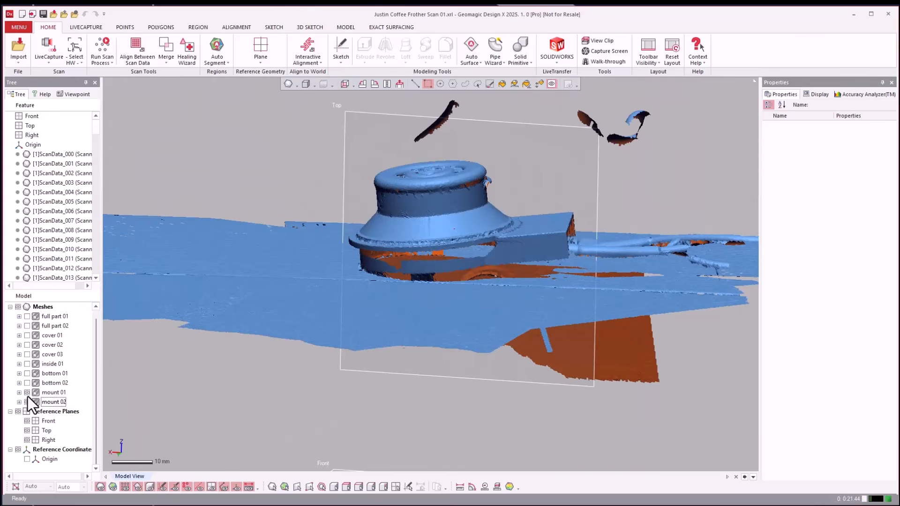
click(27, 392)
right_drag(188, 370, 438, 205)
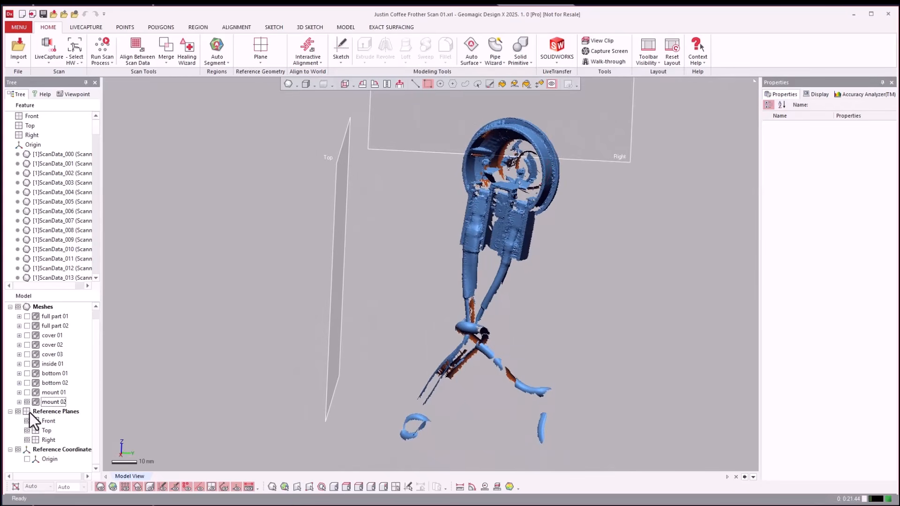
click(27, 393)
right_drag(119, 366, 98, 361)
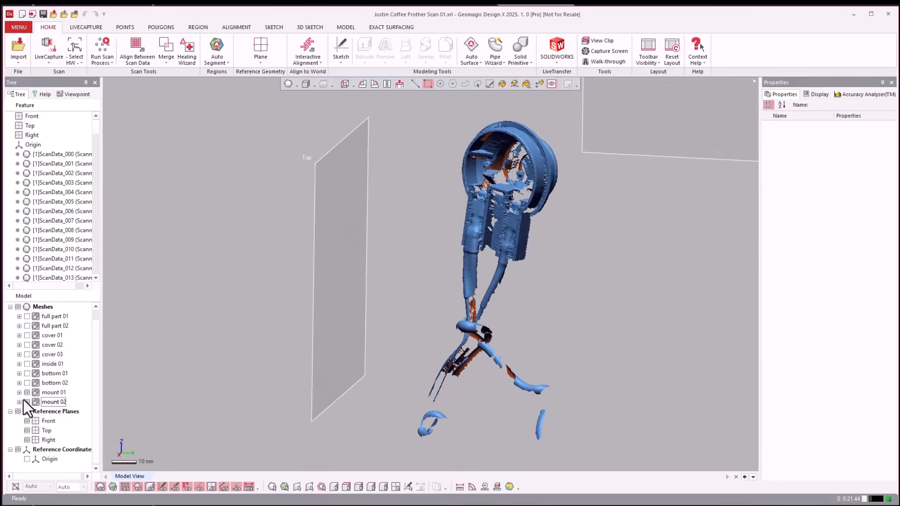
right_drag(249, 341, 281, 353)
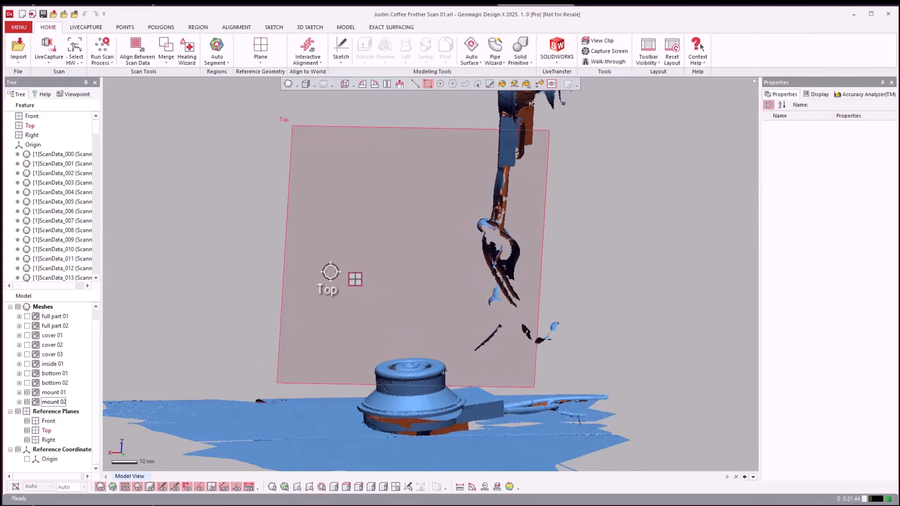
scroll(327, 272, down, 3)
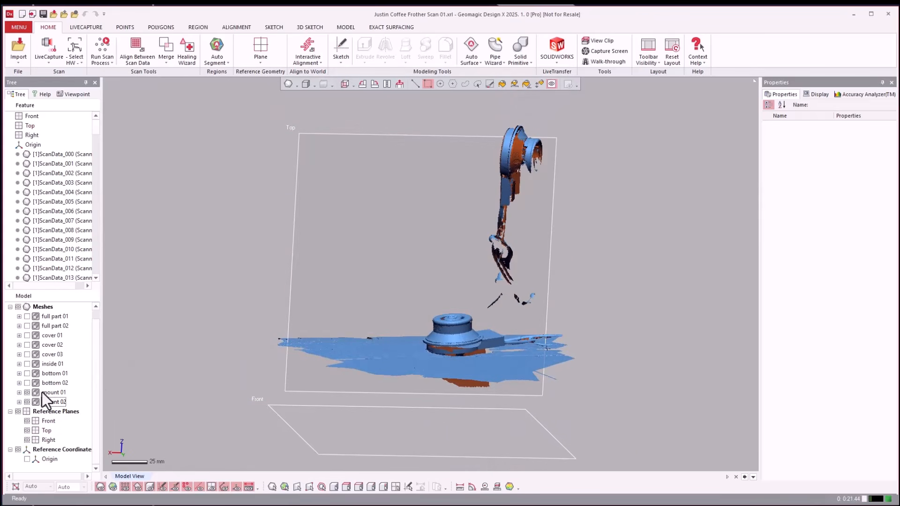
Hide the mount 01 and mount 02 groups and display full part 01 and full part 02 together.
click(19, 393)
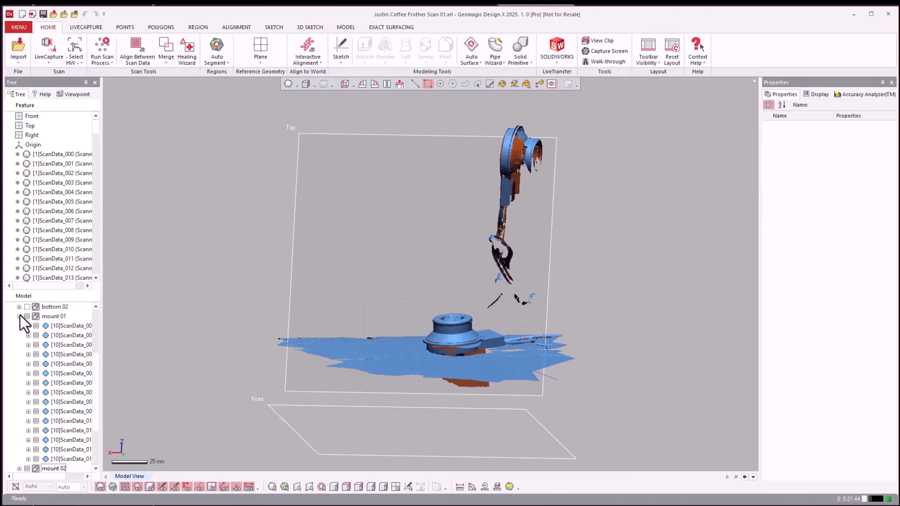
click(19, 316)
click(27, 394)
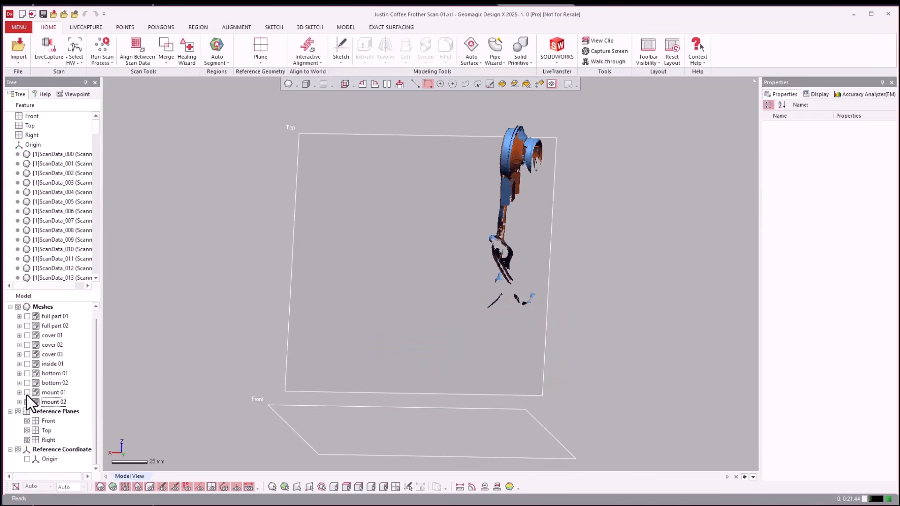
click(26, 401)
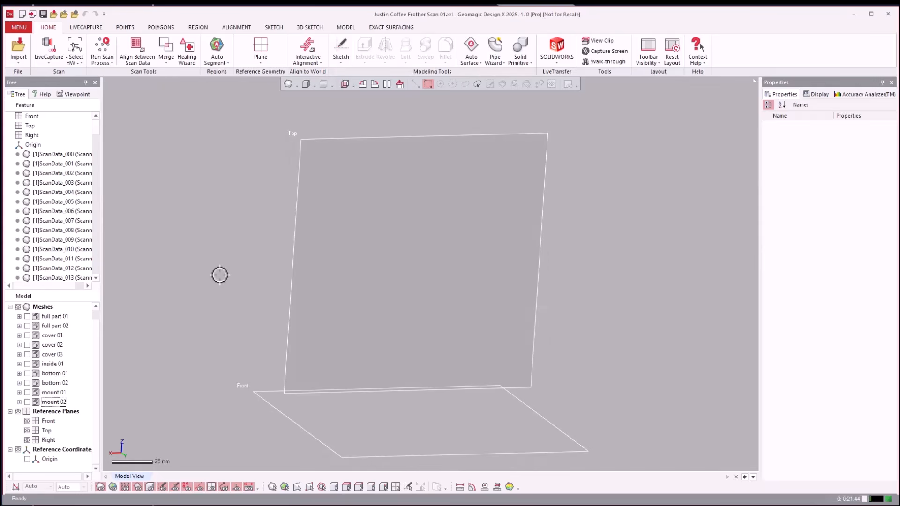
click(27, 317)
click(27, 326)
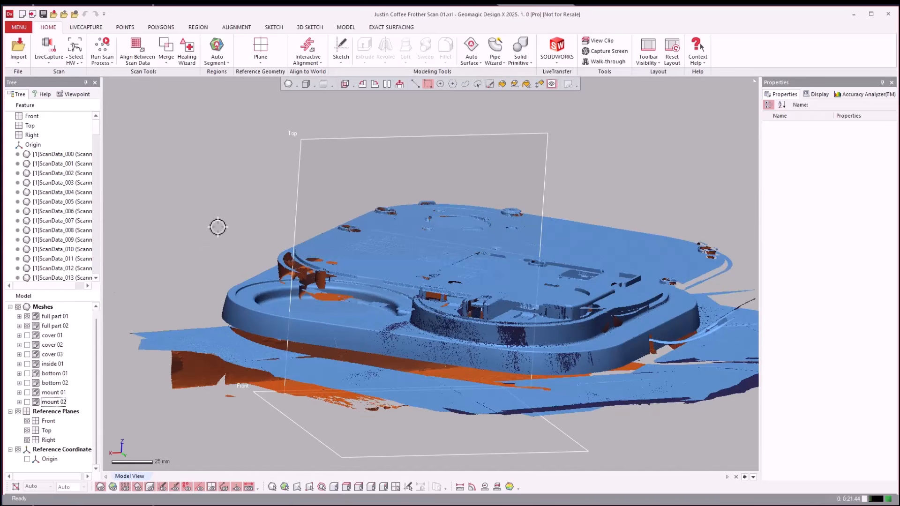
Hide full part 02 and view full part 01 alone from the side, edge-on to the scanned table surface.
click(26, 327)
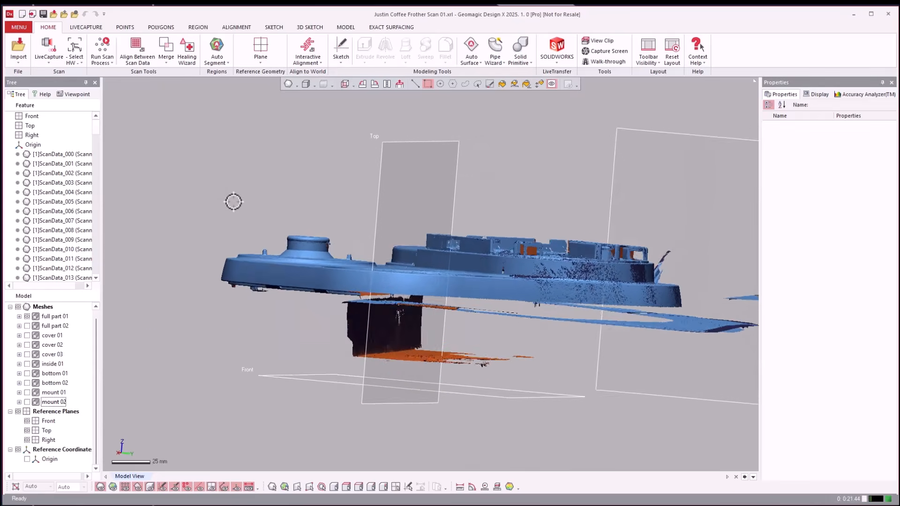
right_drag(234, 201, 233, 201)
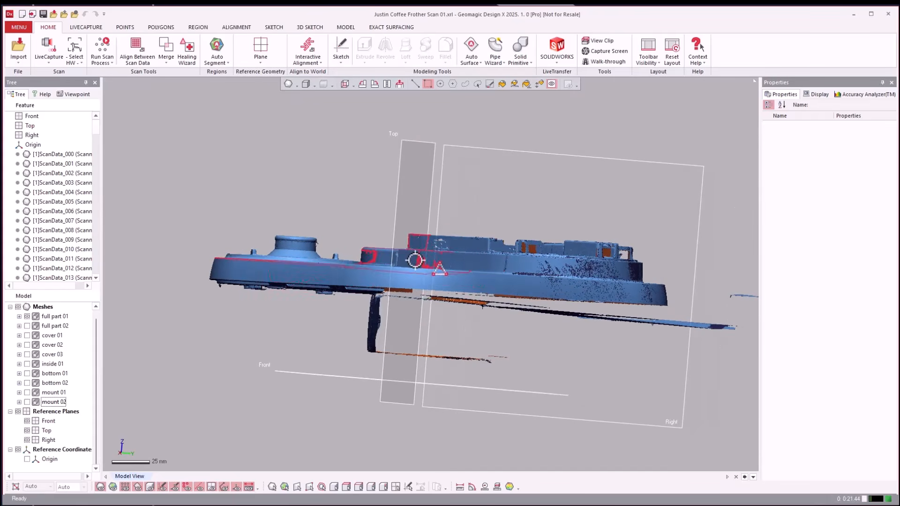
scroll(243, 324, down, 2)
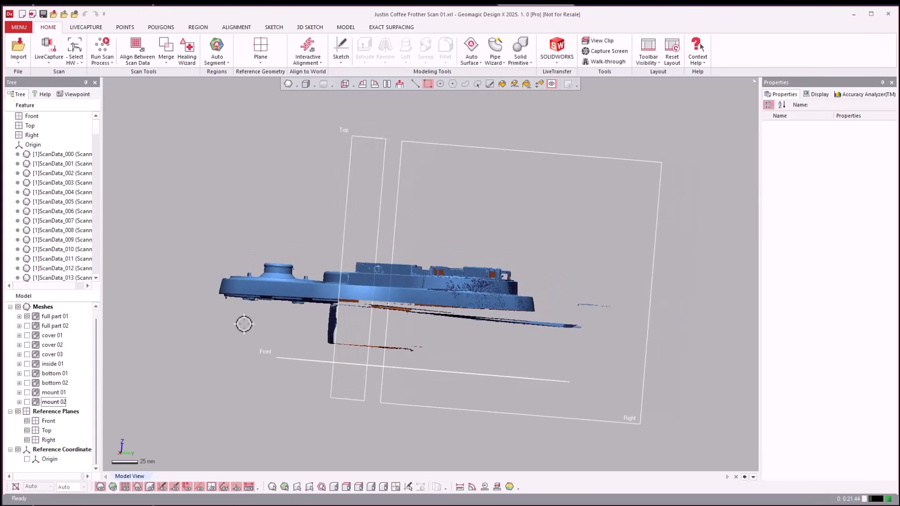
scroll(281, 301, up, 1)
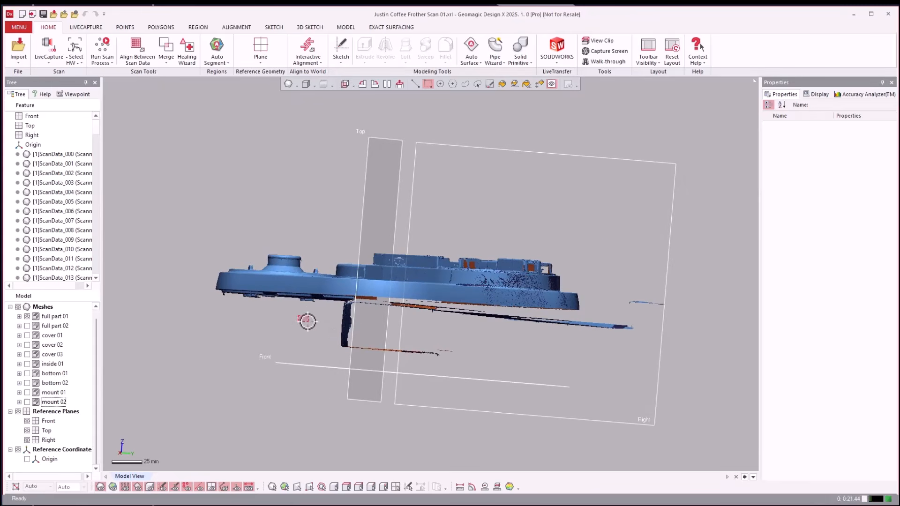
right_drag(305, 322, 297, 321)
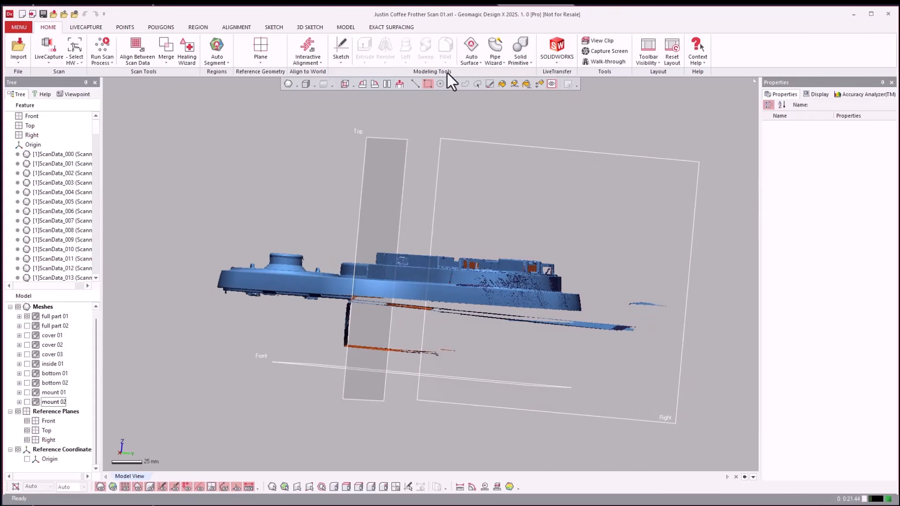
Outline the stray table surface and fragments beneath full part 01 with a polygon selection through the mesh, and delete them.
click(453, 83)
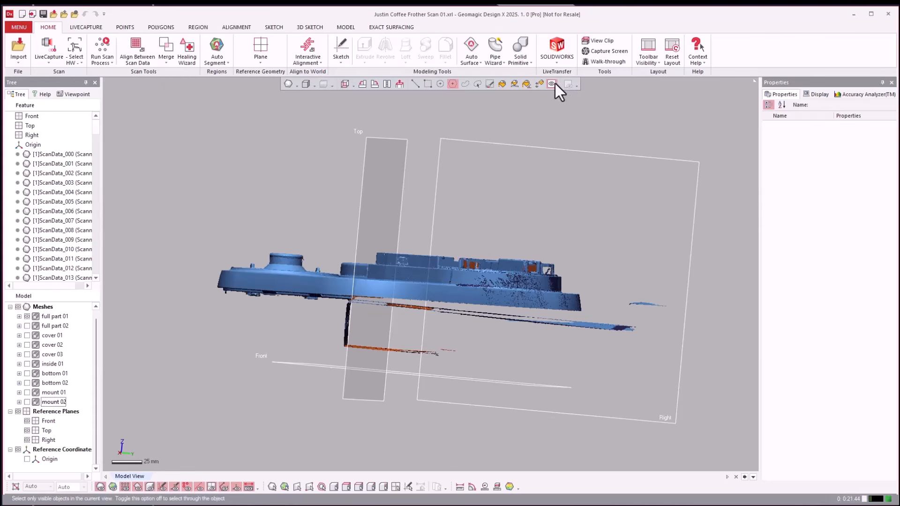
click(699, 388)
click(703, 378)
click(680, 287)
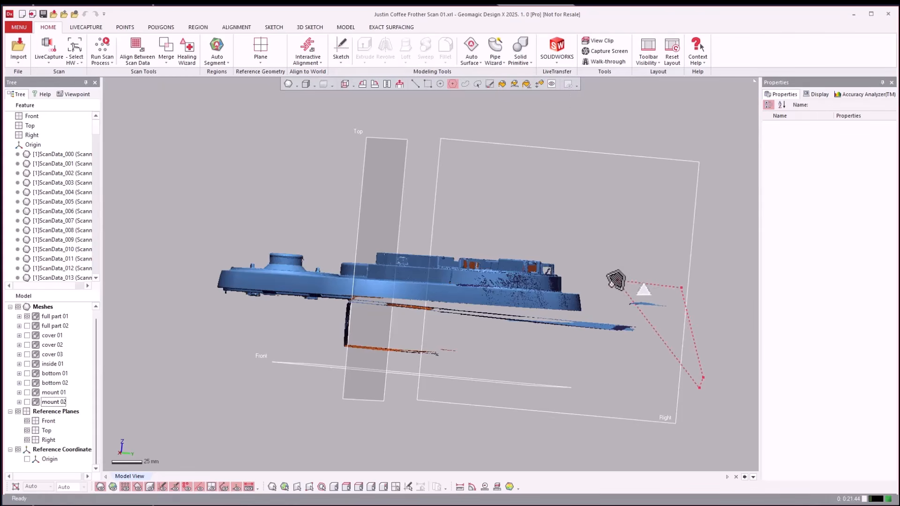
click(612, 294)
click(584, 316)
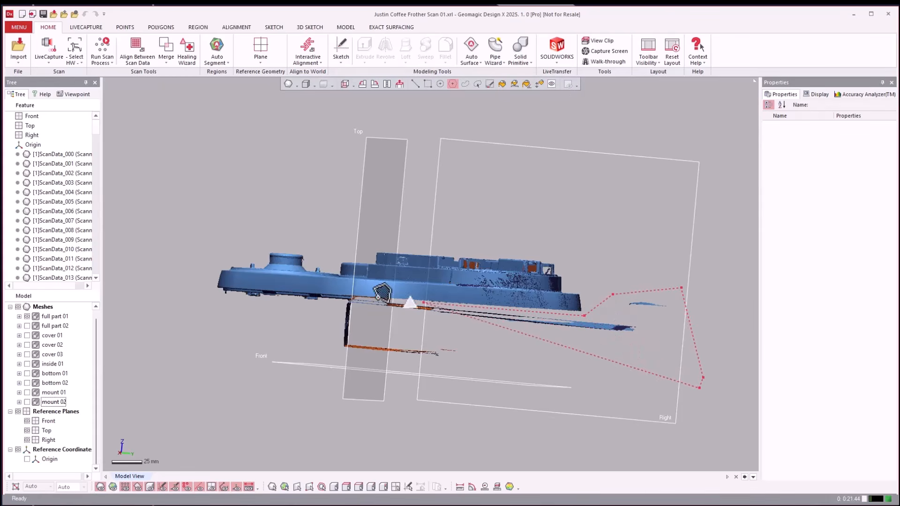
click(333, 298)
click(325, 350)
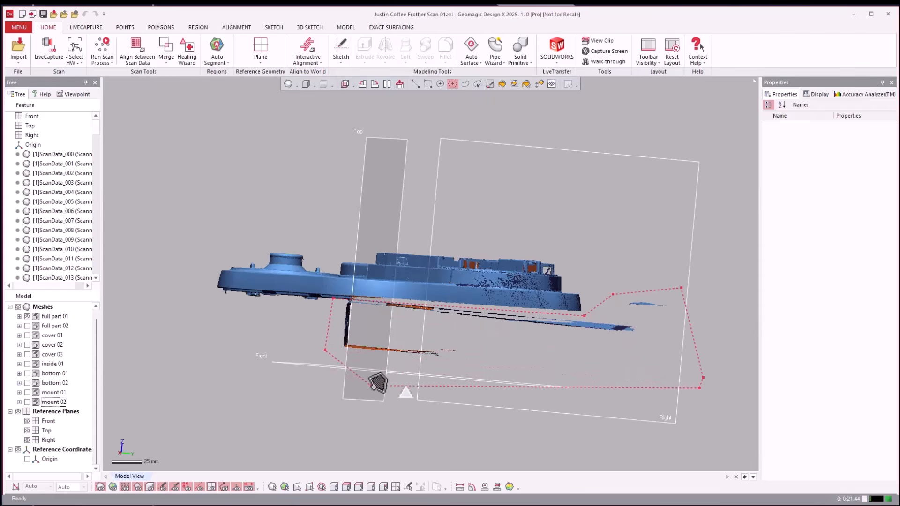
double_click(382, 382)
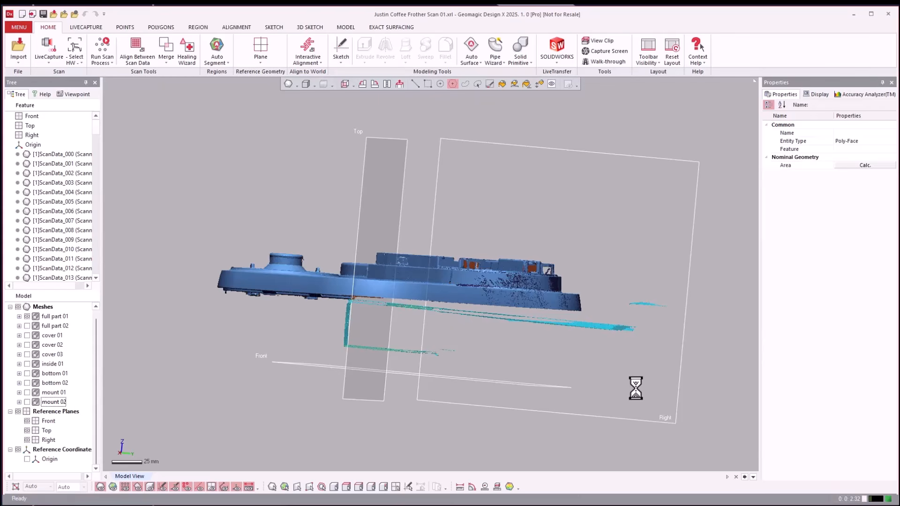
right_drag(227, 284, 64, 328)
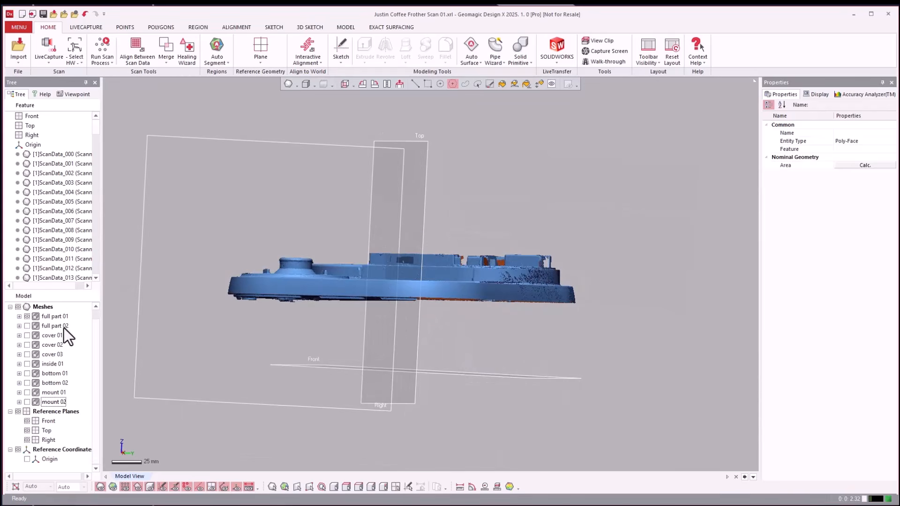
Display full part 02 instead of full part 01 and hide the reference planes.
click(27, 316)
click(28, 326)
right_drag(206, 321, 375, 313)
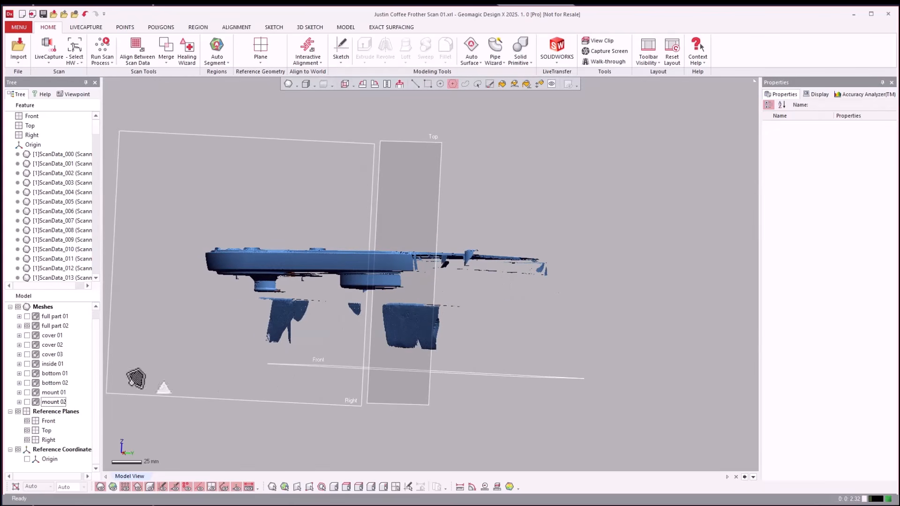
click(19, 411)
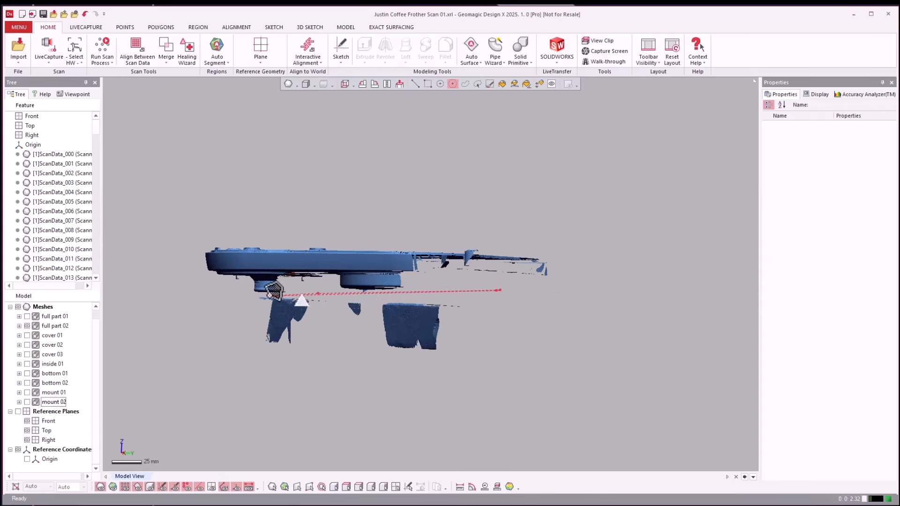
Delete the stray scan patches below full part 02 by enclosing them in a polygon selection.
click(193, 342)
click(325, 407)
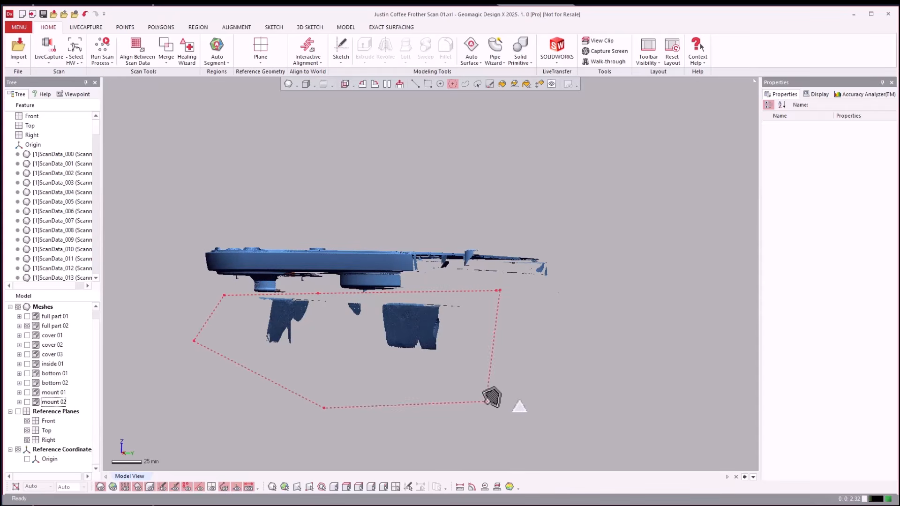
double_click(491, 402)
key(Delete)
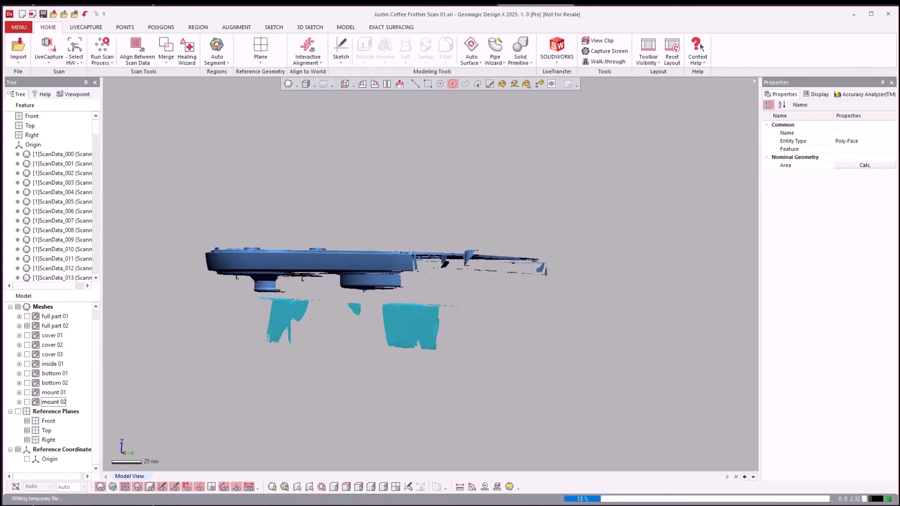
right_drag(618, 407, 614, 409)
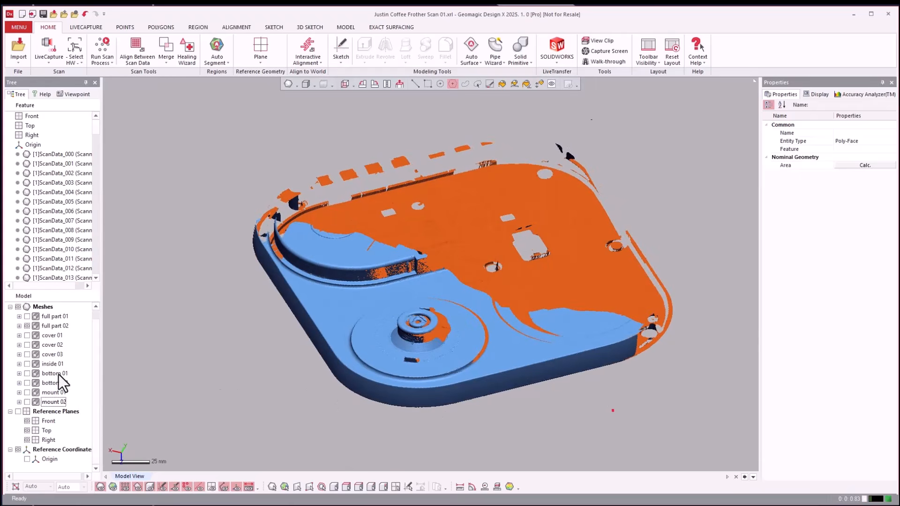
Compare full part 01 and full part 02 by displaying them together, and hide both groups.
click(27, 316)
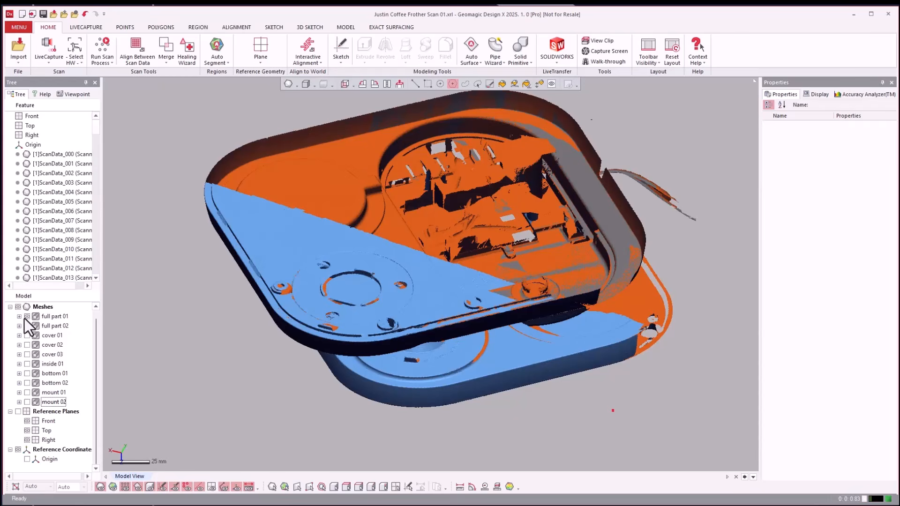
click(27, 326)
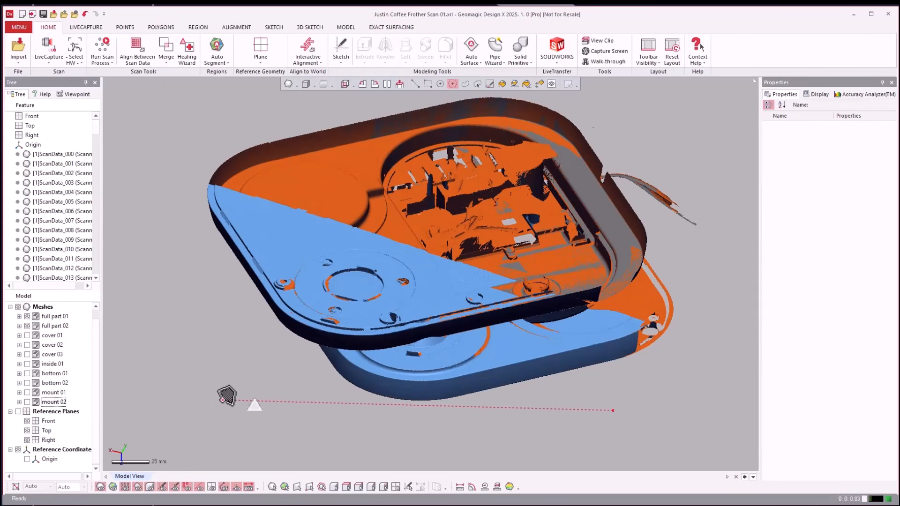
click(26, 316)
click(26, 326)
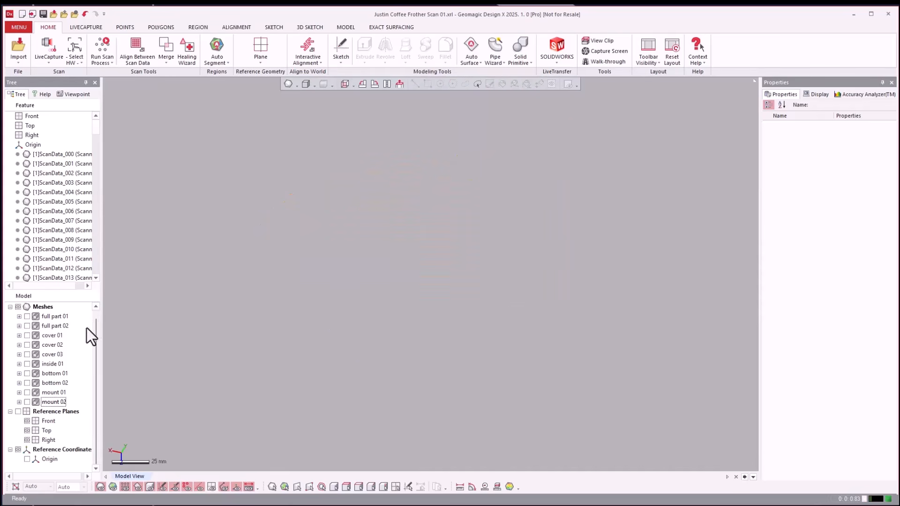
Show cover 01 and delete the table surface with its folded edge beneath the round cover using a polygon selection.
click(27, 335)
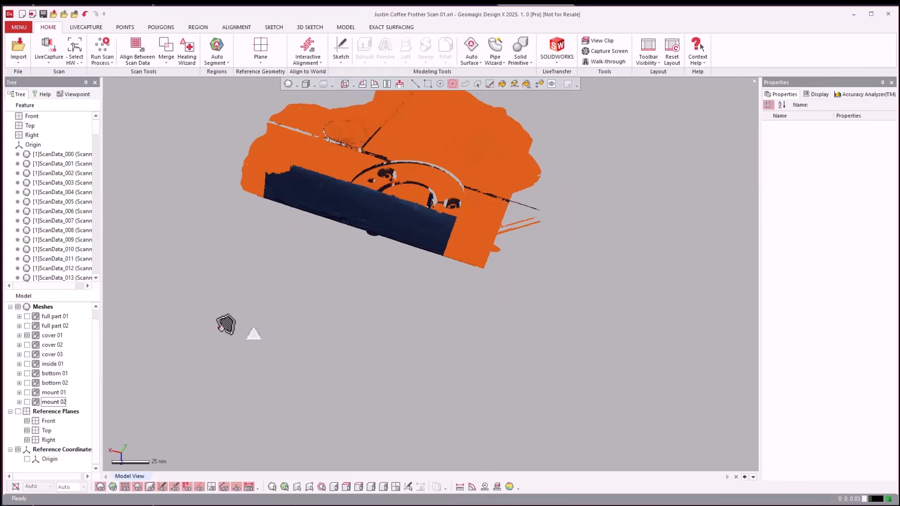
right_drag(225, 325, 404, 258)
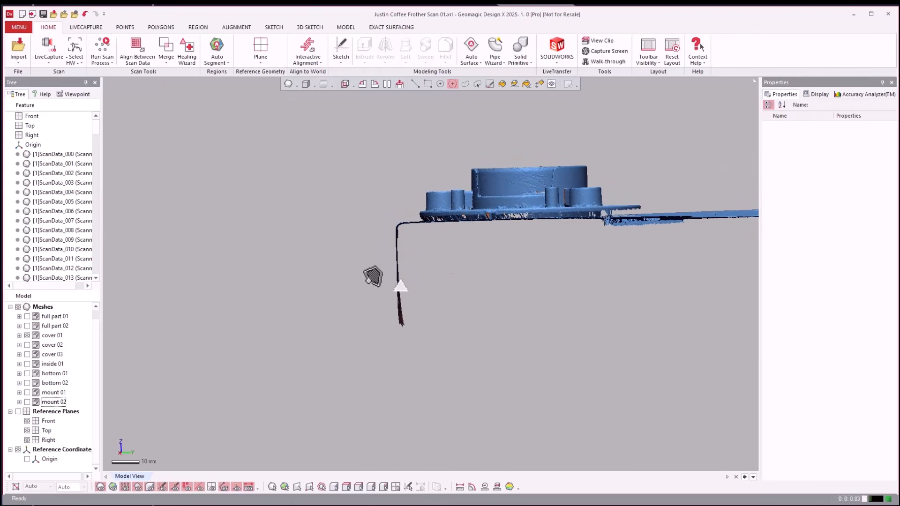
scroll(370, 277, down, 3)
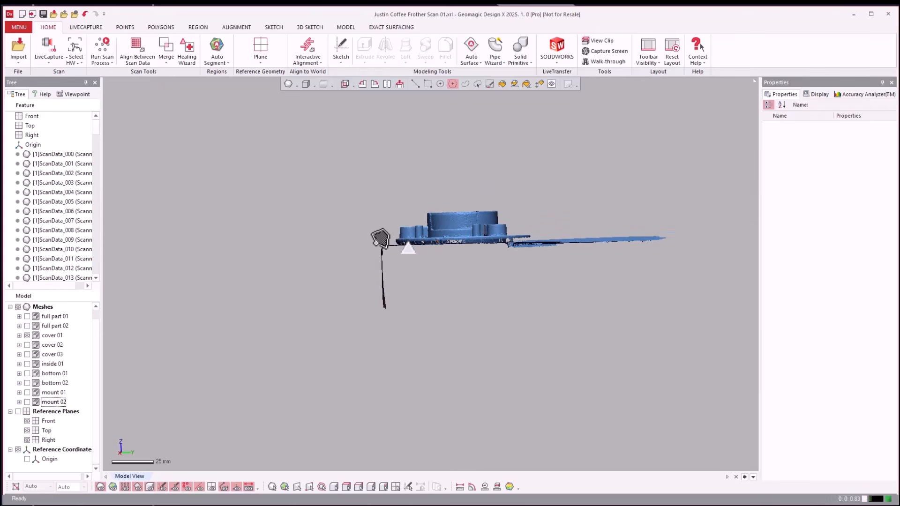
click(375, 243)
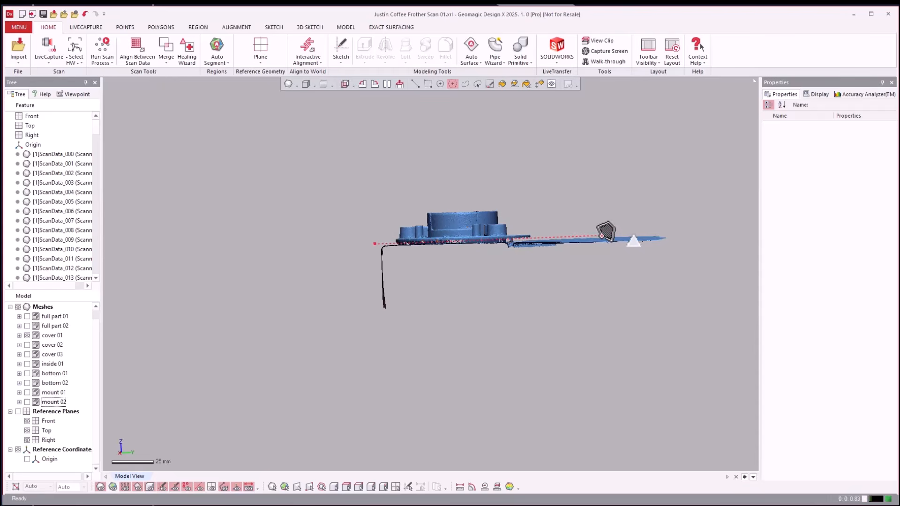
click(601, 236)
click(725, 231)
click(669, 301)
double_click(363, 397)
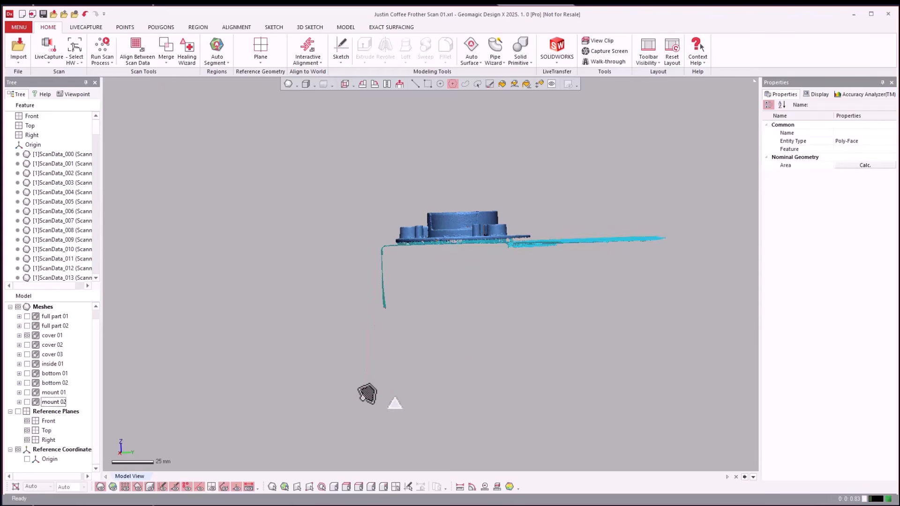
right_click(362, 398)
click(556, 367)
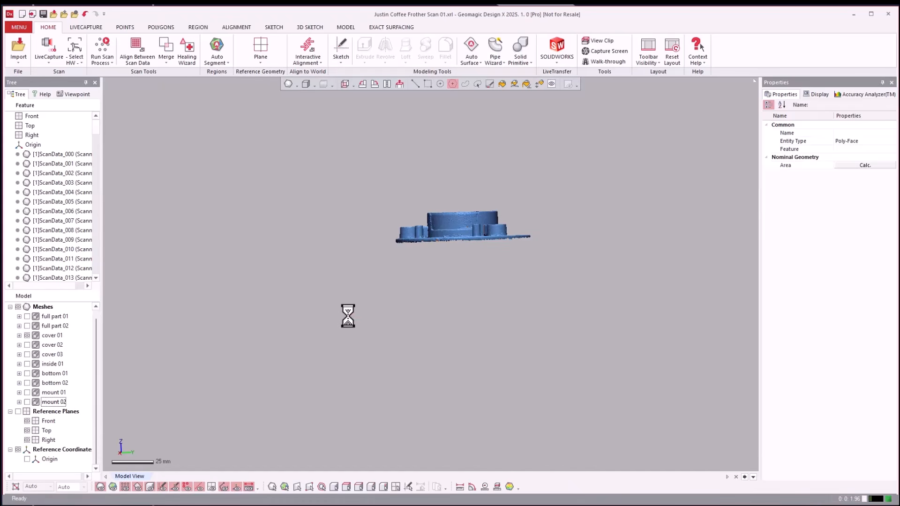
right_drag(203, 309, 259, 322)
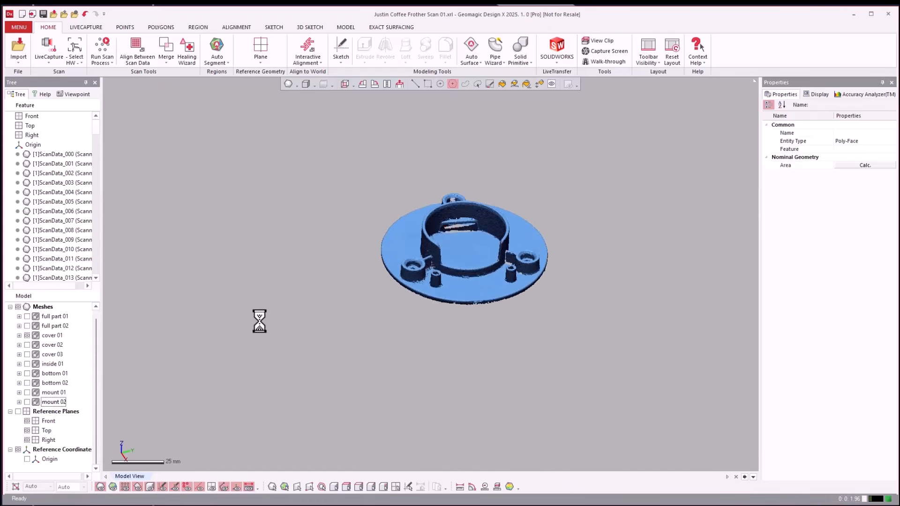
scroll(259, 322, up, 3)
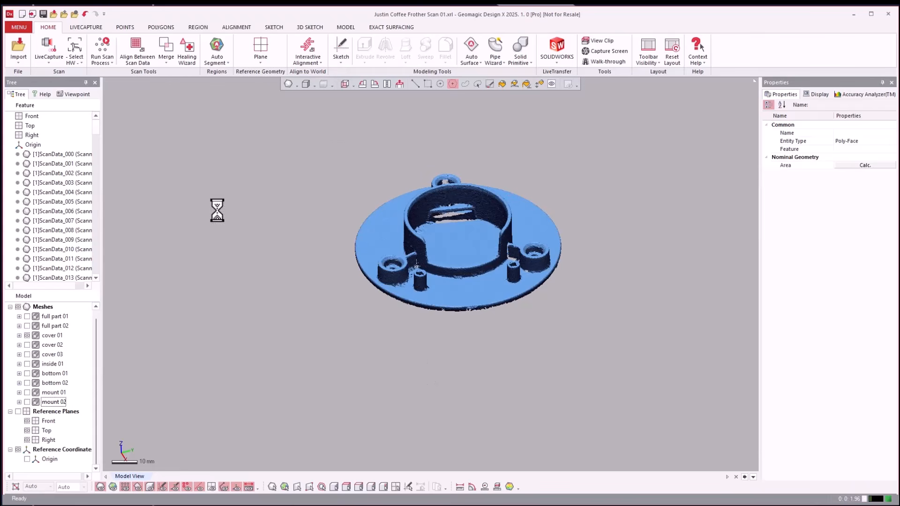
Show cover 02 instead of cover 01 and select the scanned table surface beneath the cover with a polygon outline.
click(28, 336)
click(26, 344)
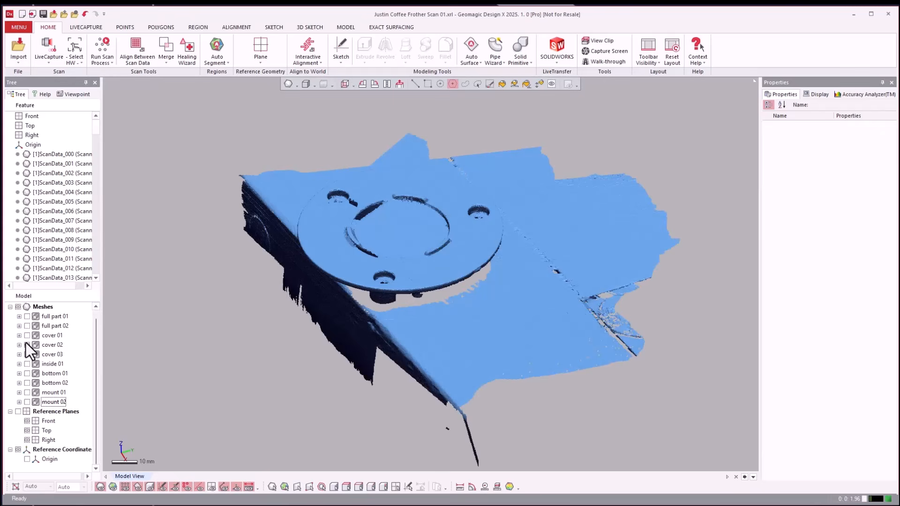
right_drag(296, 336, 355, 286)
right_drag(354, 286, 387, 304)
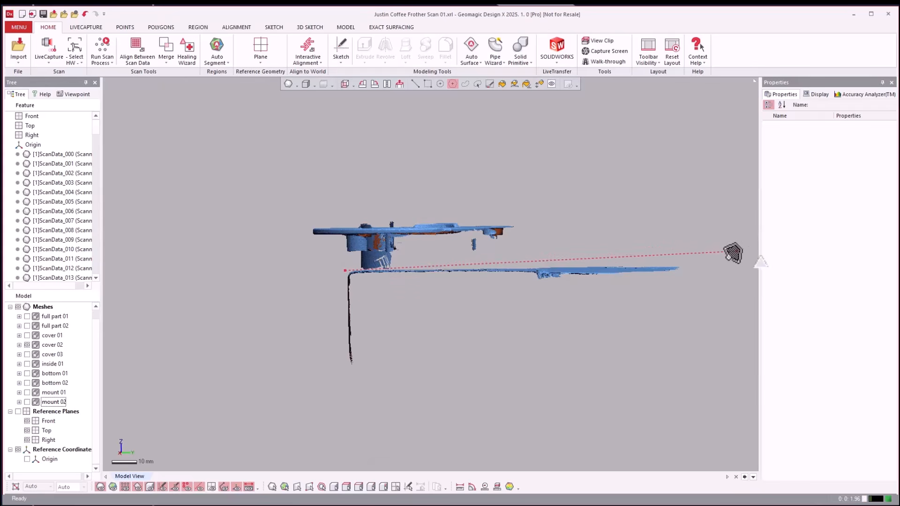
click(727, 258)
click(667, 326)
double_click(325, 439)
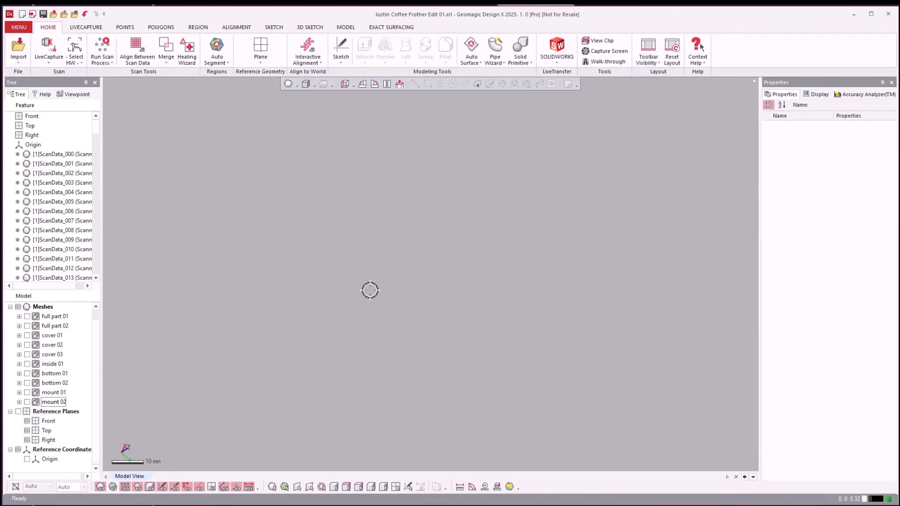
Show full part 01 and delete the small stray fragment floating beside its outer edge.
click(27, 316)
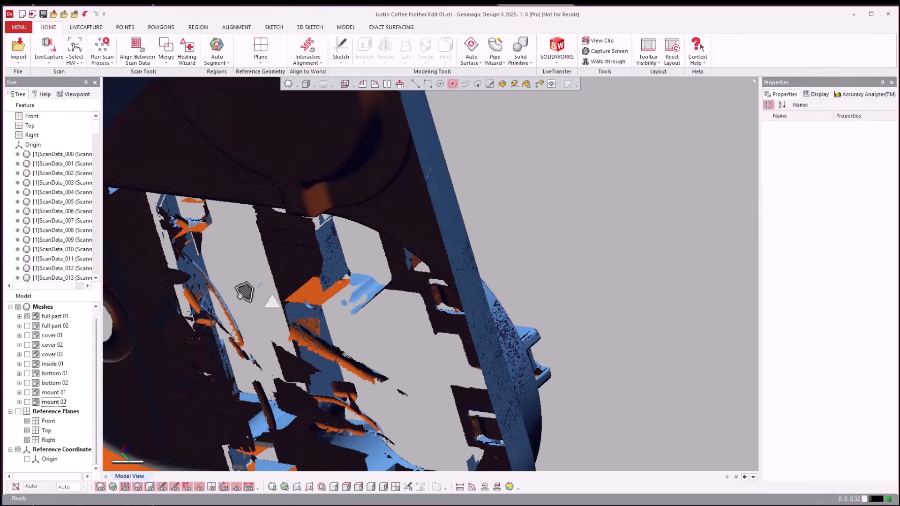
scroll(574, 223, down, 4)
scroll(570, 227, down, 4)
right_drag(570, 227, 605, 278)
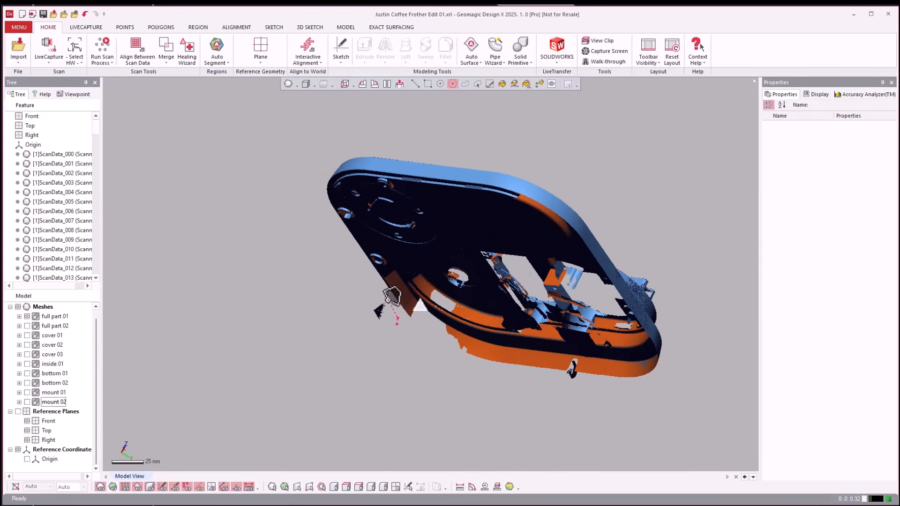
click(361, 336)
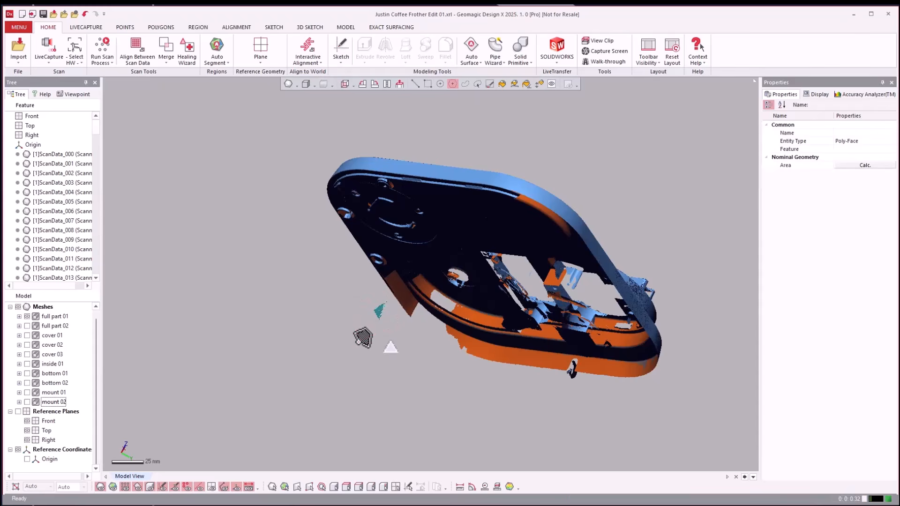
key(Delete)
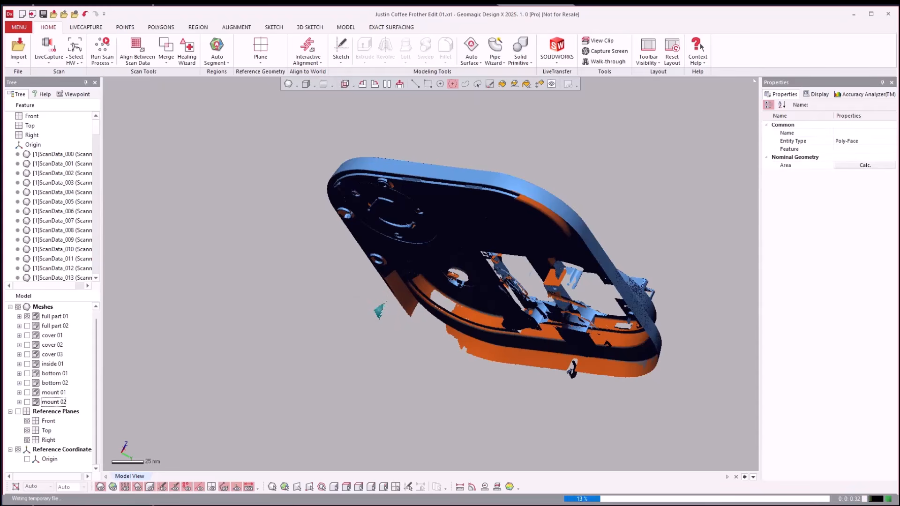
click(573, 446)
right_drag(568, 449, 540, 398)
key(Escape)
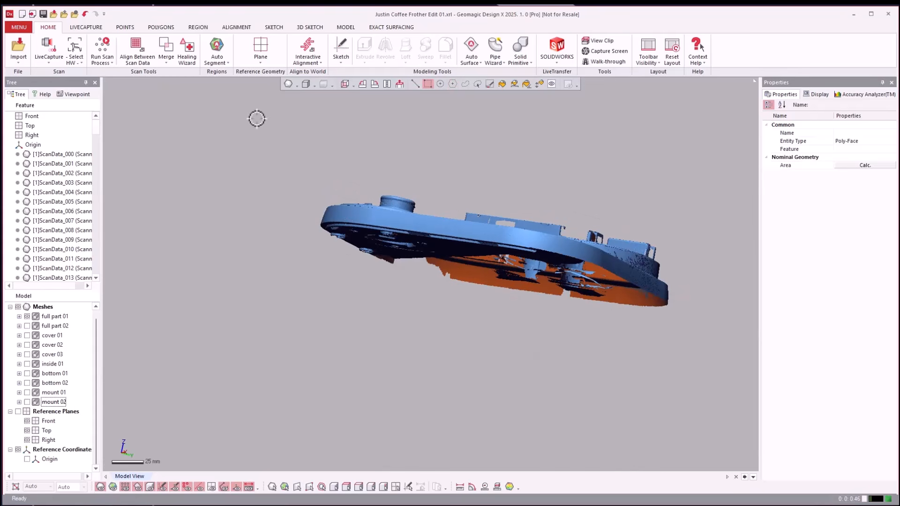
Show full part 02 together with full part 01 and start Align Between Scan Data with the Local Based On Picked Point method.
click(27, 326)
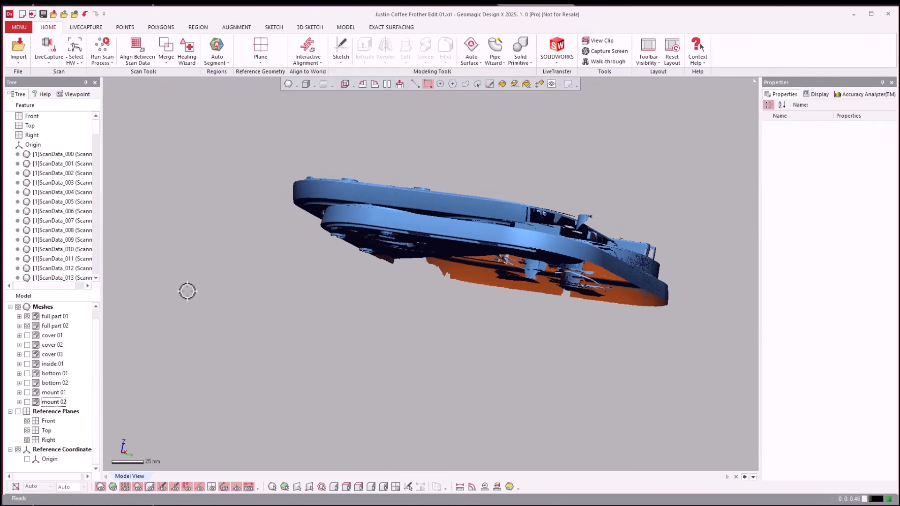
right_drag(185, 291, 173, 327)
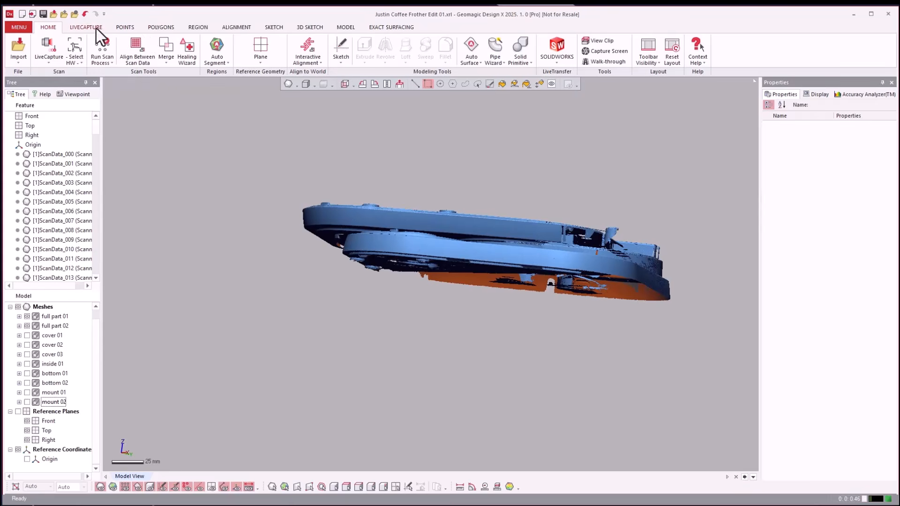
click(244, 27)
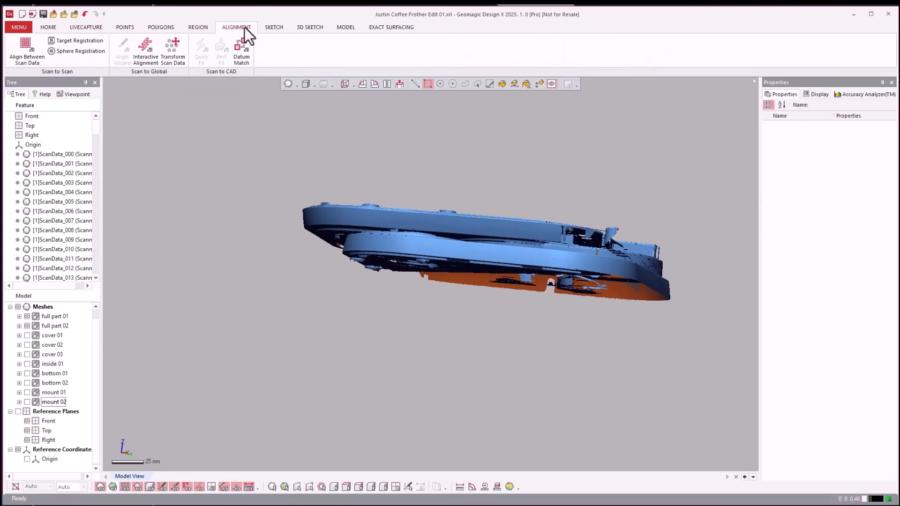
click(24, 49)
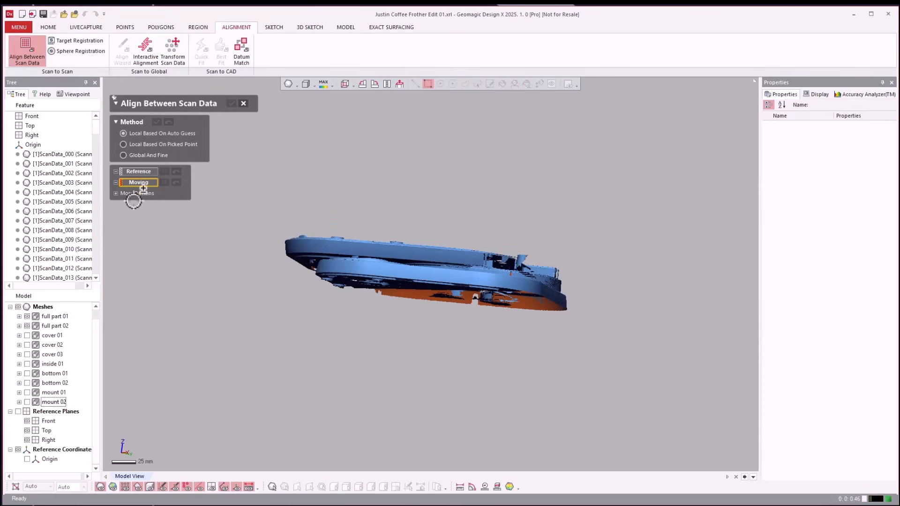
click(157, 144)
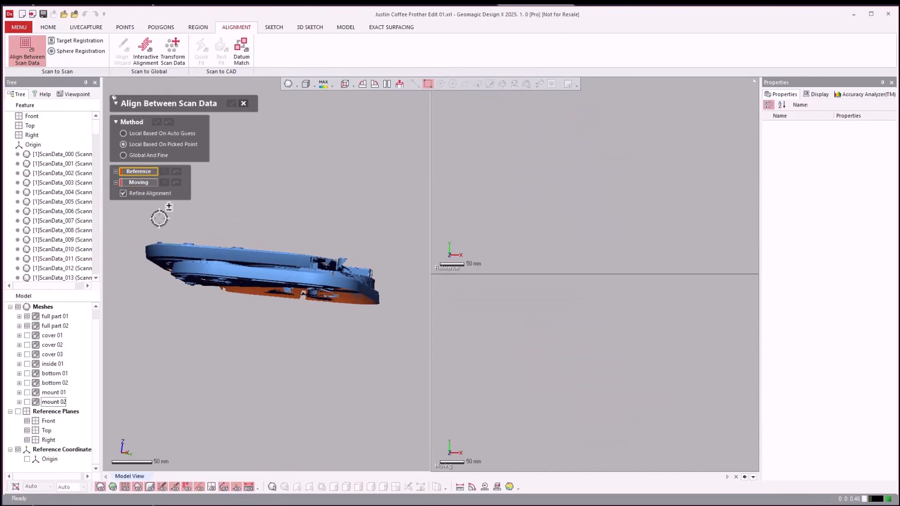
Assign full part 01 as the reference and full part 02 as the moving scan data.
click(60, 316)
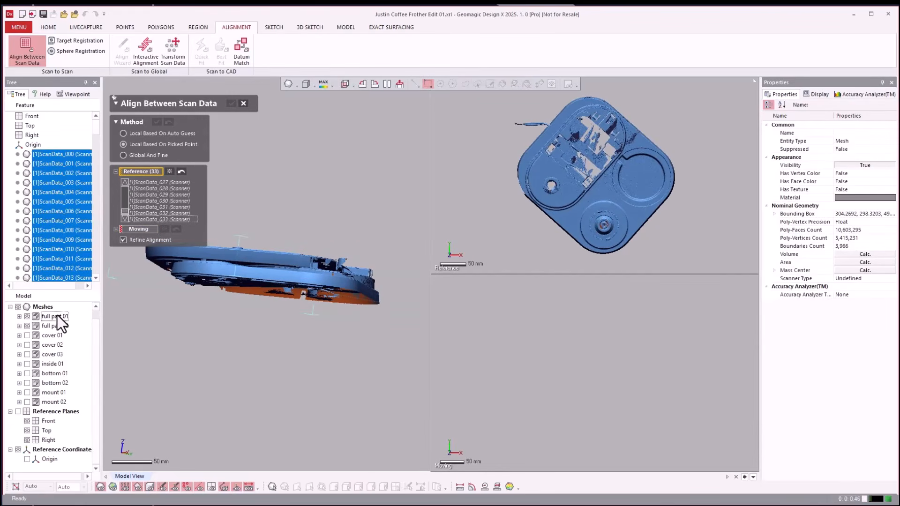
click(136, 231)
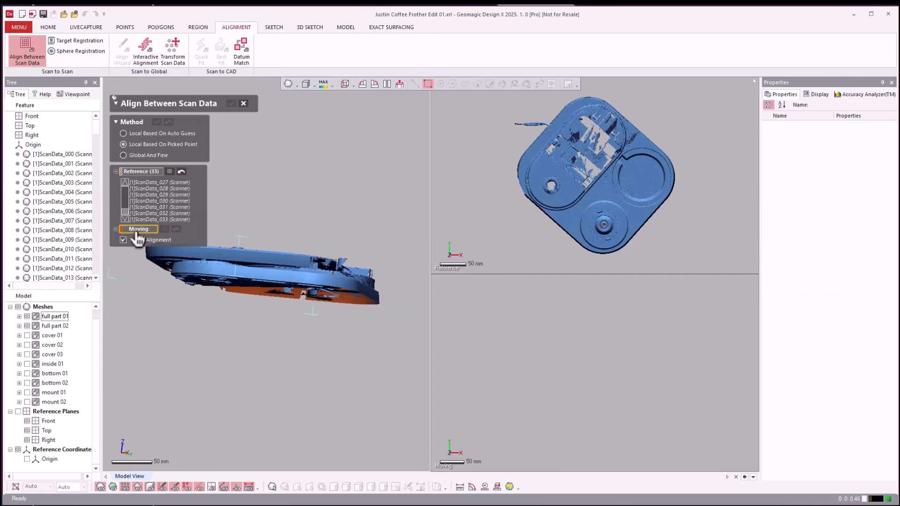
click(53, 326)
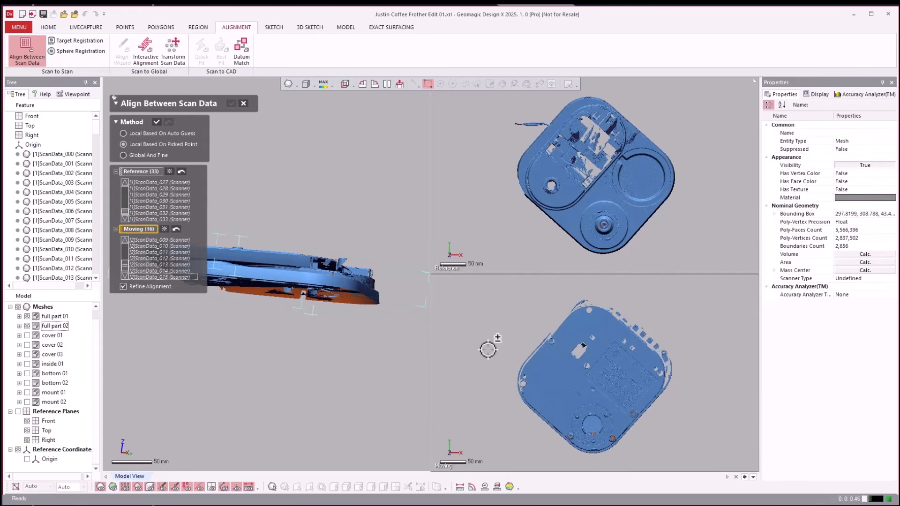
Pick the first matching point pair on both scans, at the corner of the small rectangular slot nearest the tray's outer edge on the round base.
right_drag(487, 349, 598, 290)
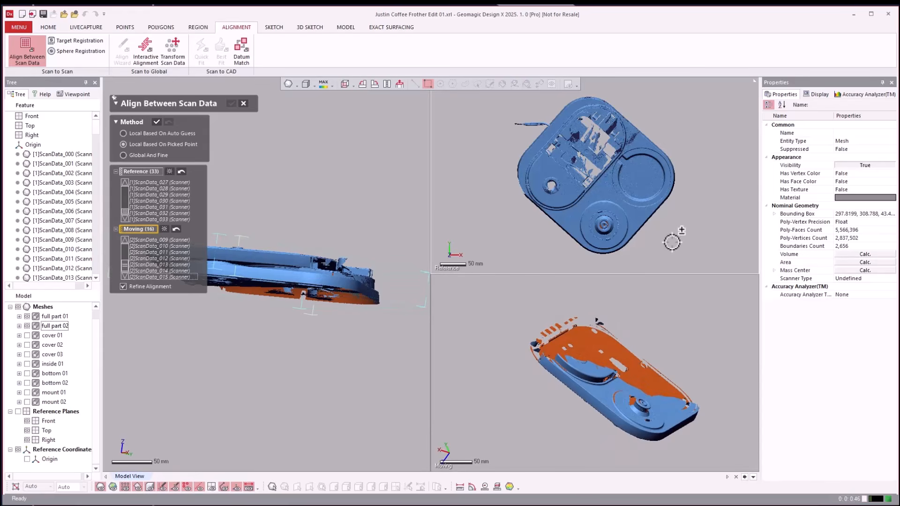
right_drag(673, 242, 676, 243)
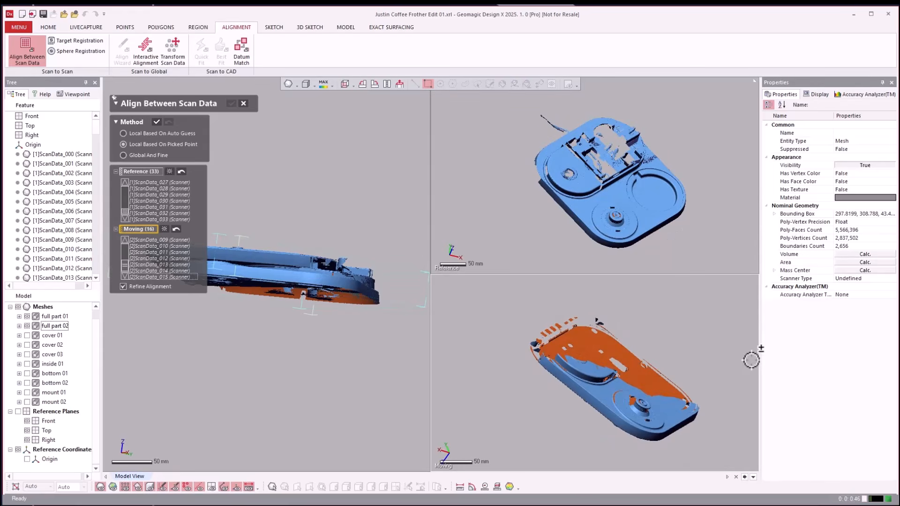
right_drag(753, 357, 731, 360)
scroll(629, 416, up, 5)
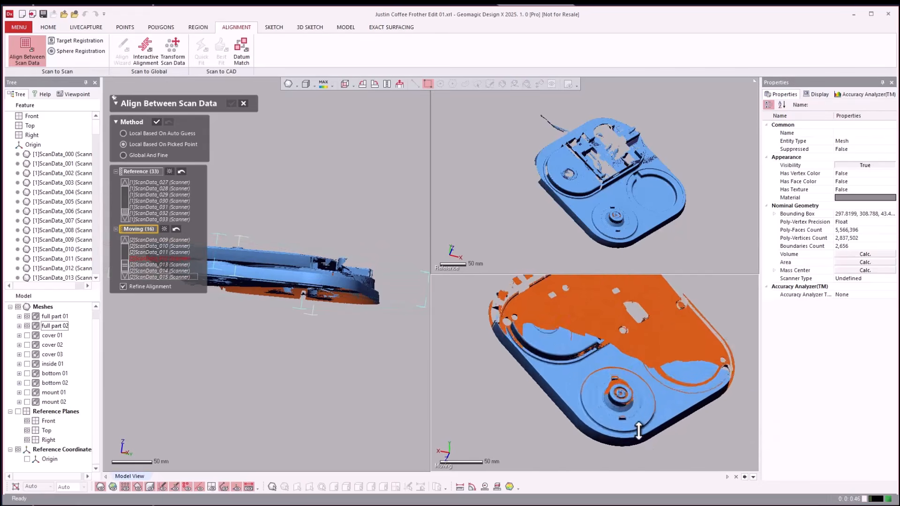
scroll(629, 416, up, 4)
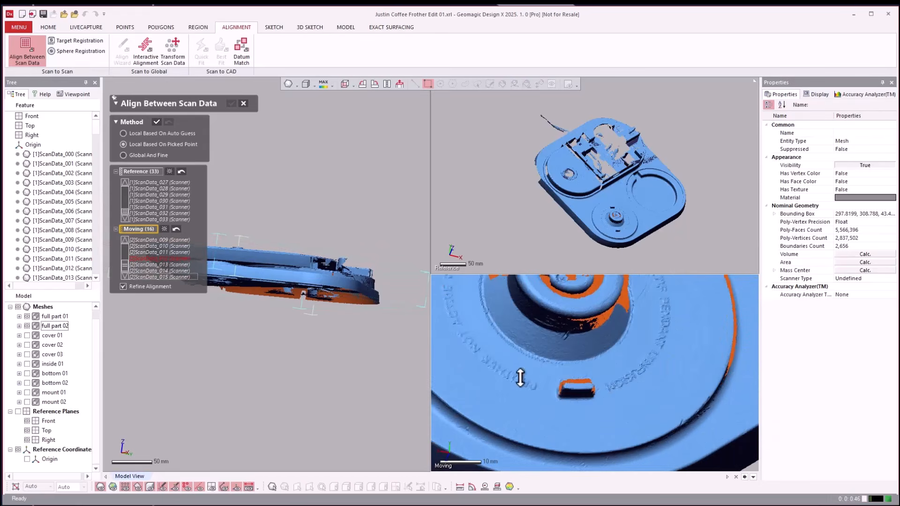
click(552, 398)
scroll(614, 247, up, 9)
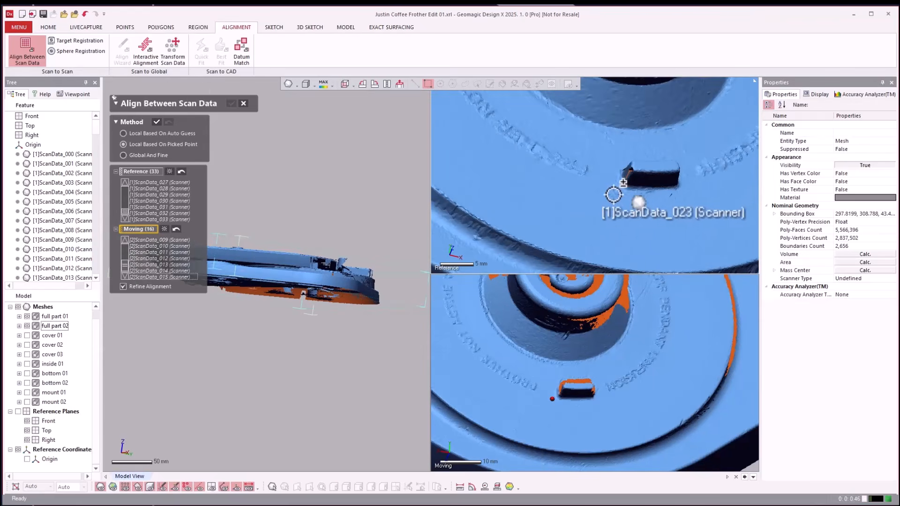
click(612, 196)
right_drag(608, 205, 615, 135)
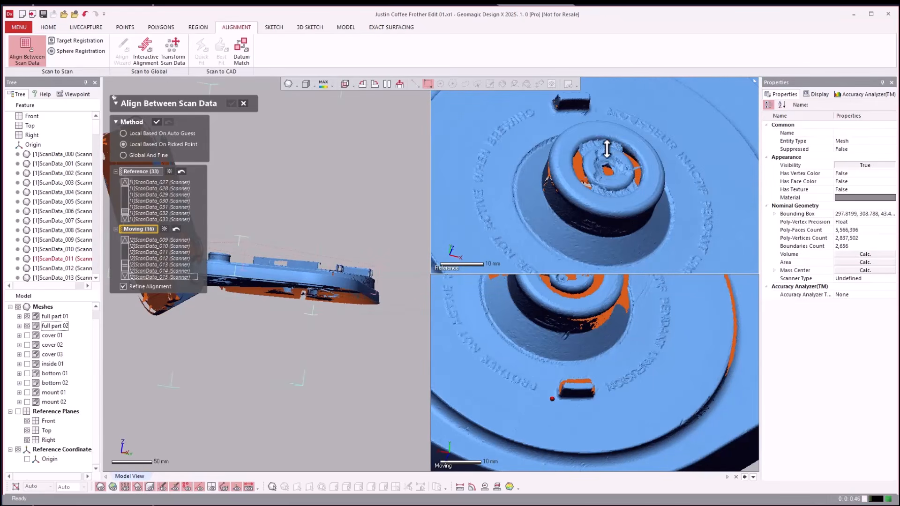
scroll(607, 149, down, 5)
scroll(530, 201, down, 2)
scroll(511, 258, down, 2)
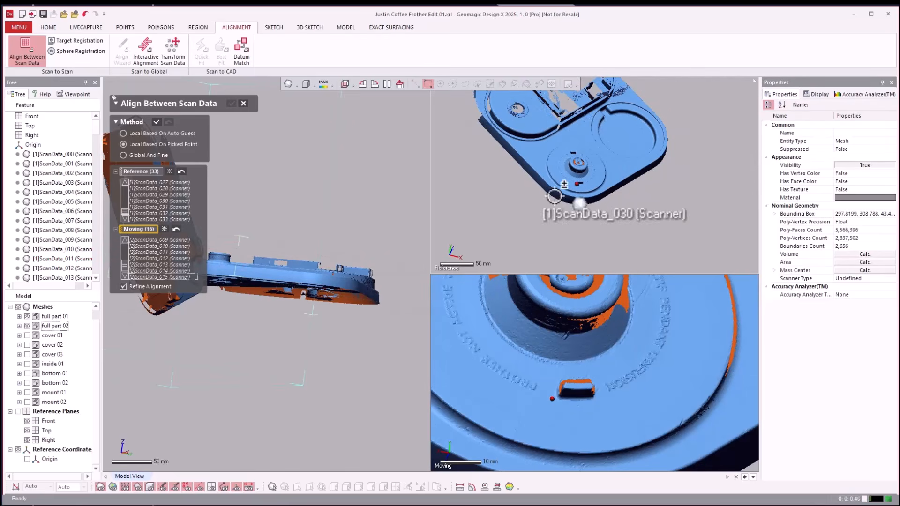
scroll(546, 116, up, 3)
scroll(580, 112, up, 3)
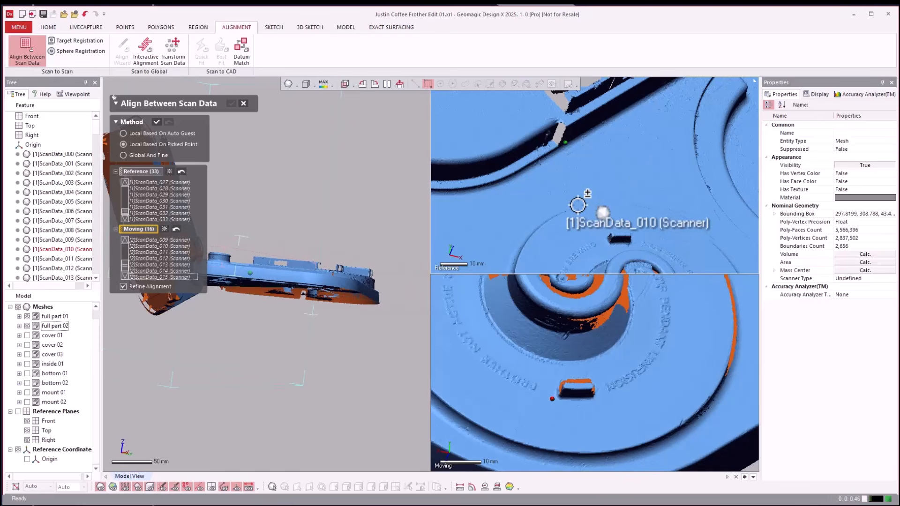
scroll(577, 178, down, 5)
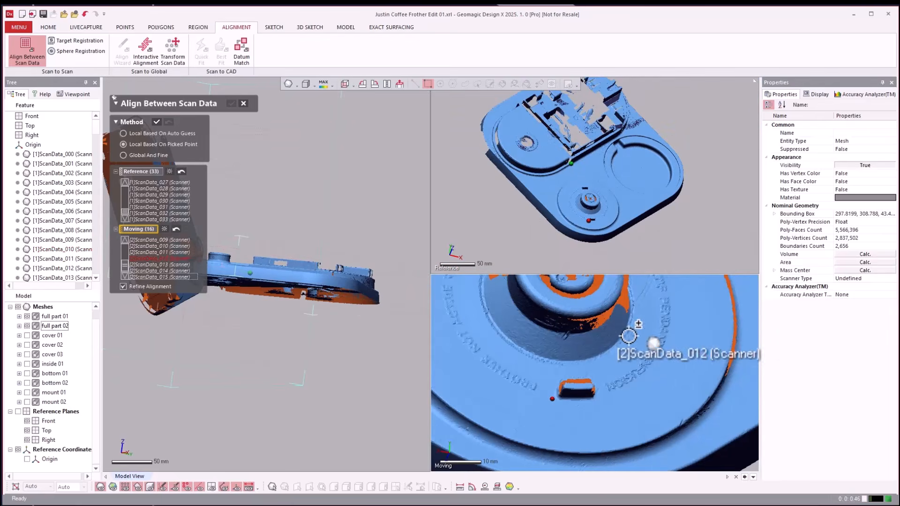
Pick the second matching point pair on full part 02 and full part 01, at the gap in the curved raised rim.
scroll(600, 328, down, 3)
scroll(602, 341, down, 3)
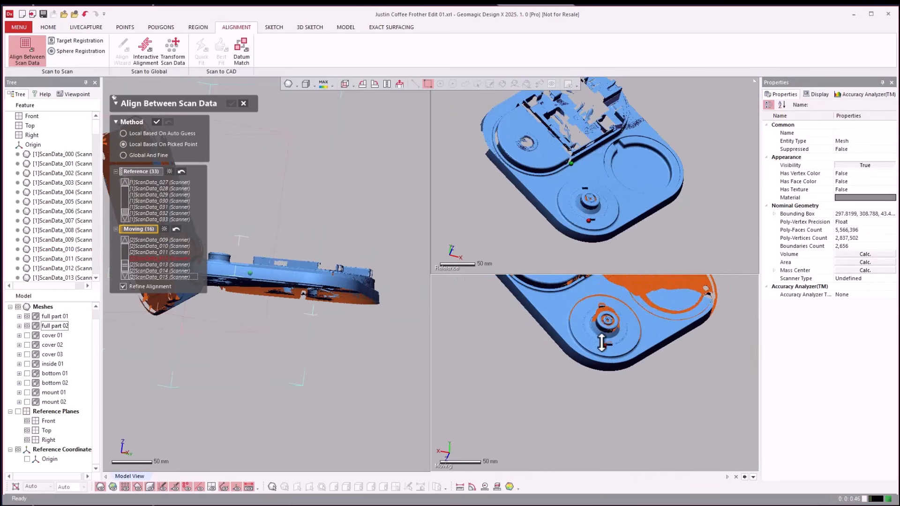
scroll(625, 275, up, 2)
scroll(632, 381, down, 3)
scroll(602, 335, up, 4)
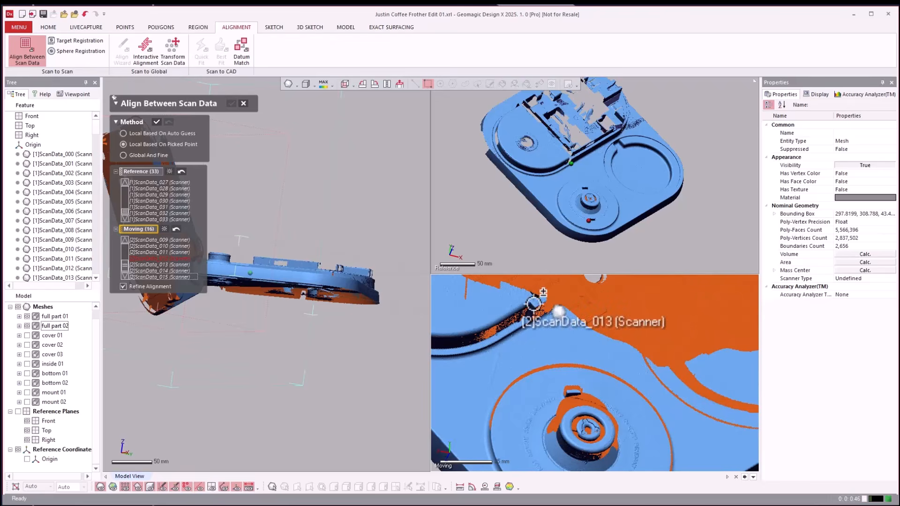
scroll(548, 314, up, 3)
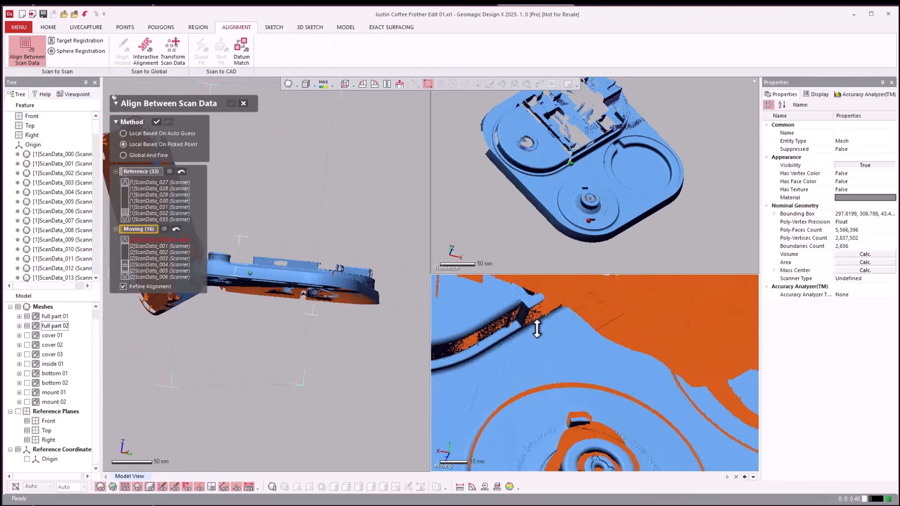
scroll(556, 169, up, 4)
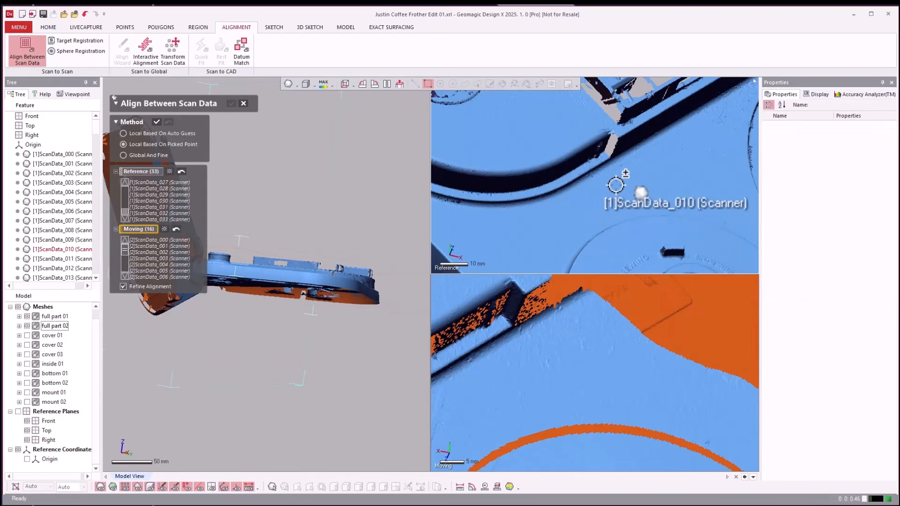
click(505, 320)
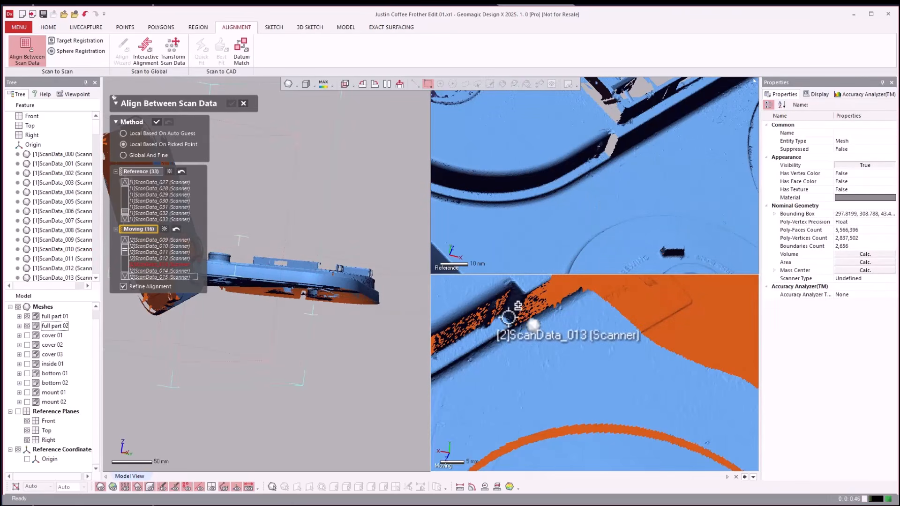
click(604, 154)
scroll(617, 183, down, 5)
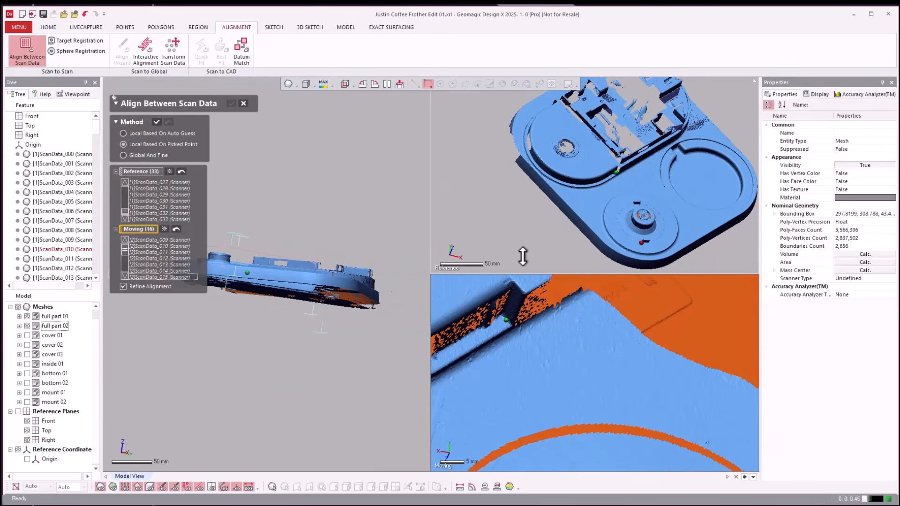
scroll(538, 248, down, 3)
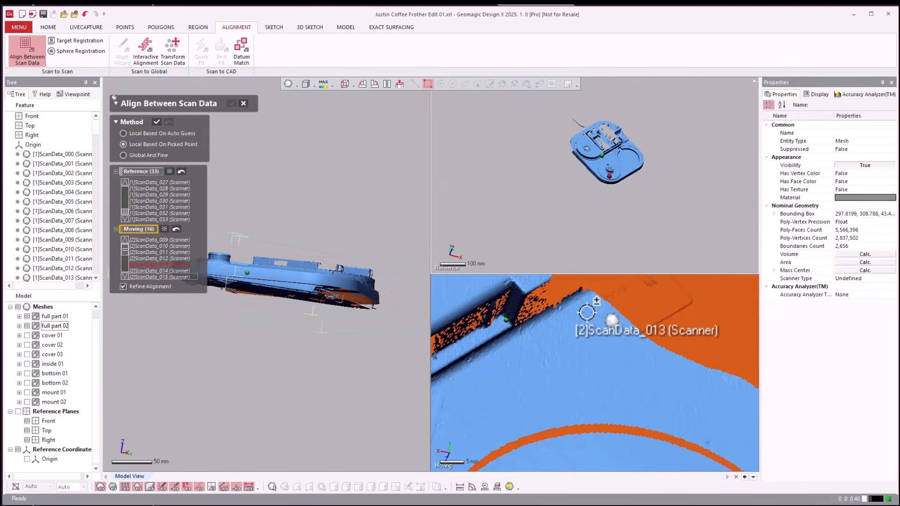
scroll(593, 332, up, 2)
scroll(593, 331, down, 6)
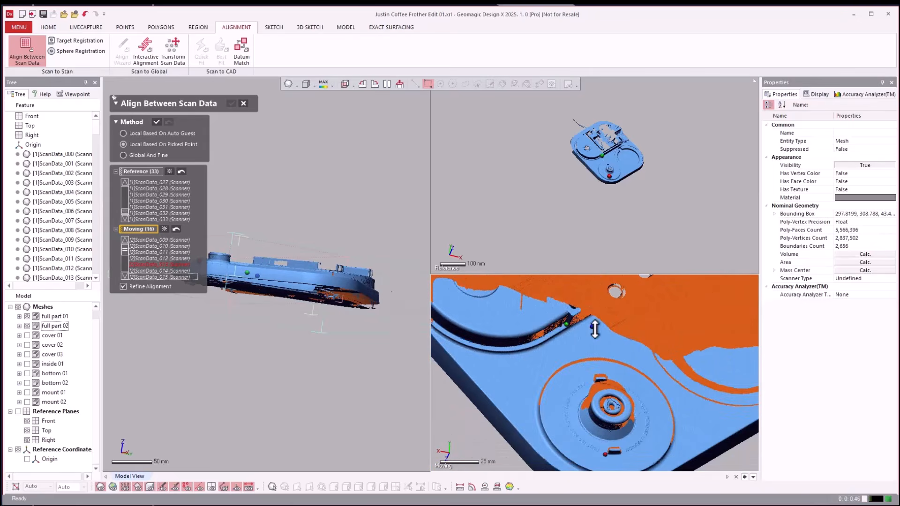
scroll(610, 317, down, 3)
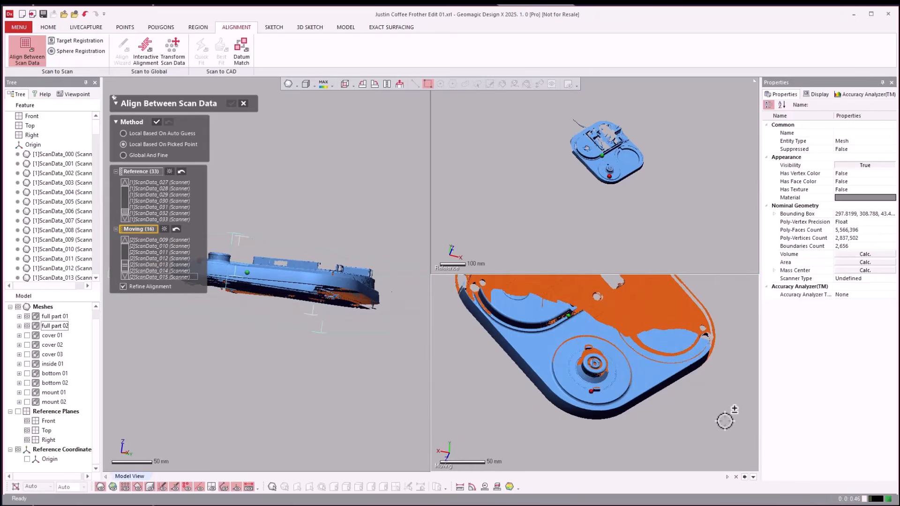
Pick the third reference point on full part 01, beside the start of the word PENDANT in the round base's lettering.
right_drag(724, 420, 645, 396)
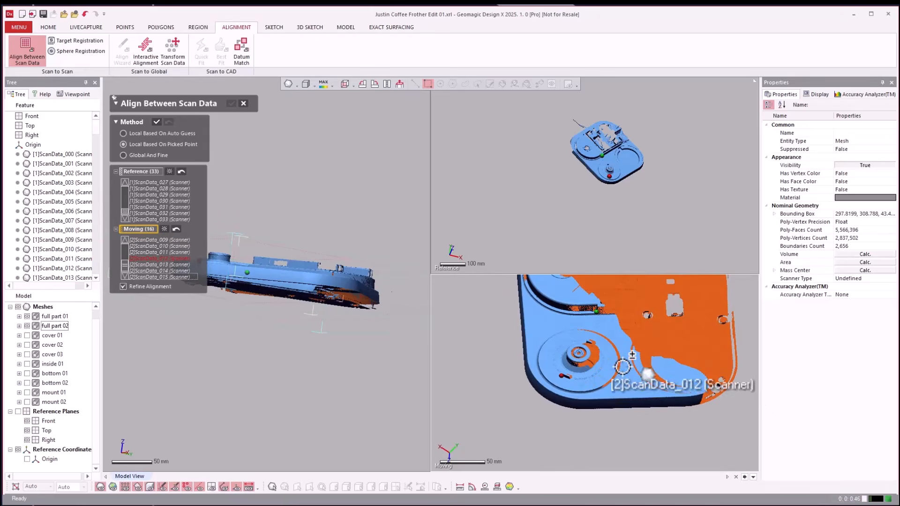
scroll(616, 363, up, 3)
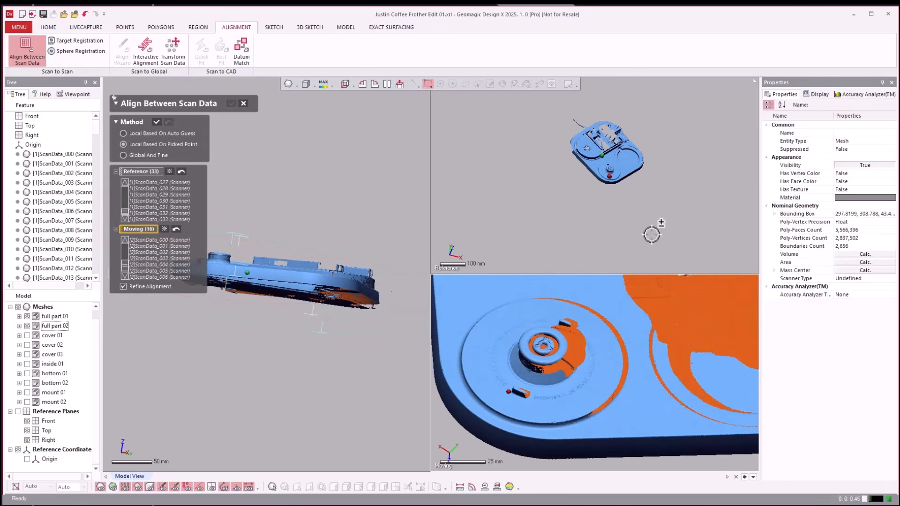
right_drag(681, 213, 668, 209)
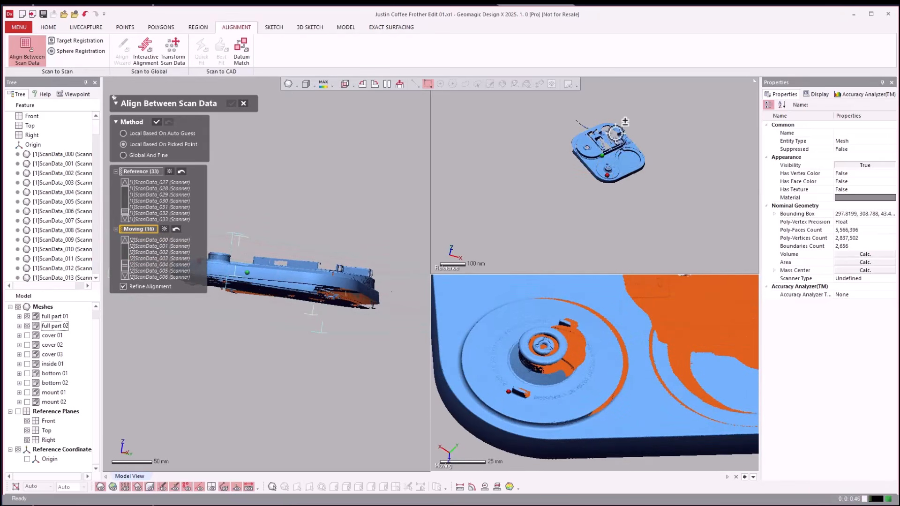
scroll(617, 133, up, 3)
scroll(635, 169, down, 3)
scroll(639, 187, down, 3)
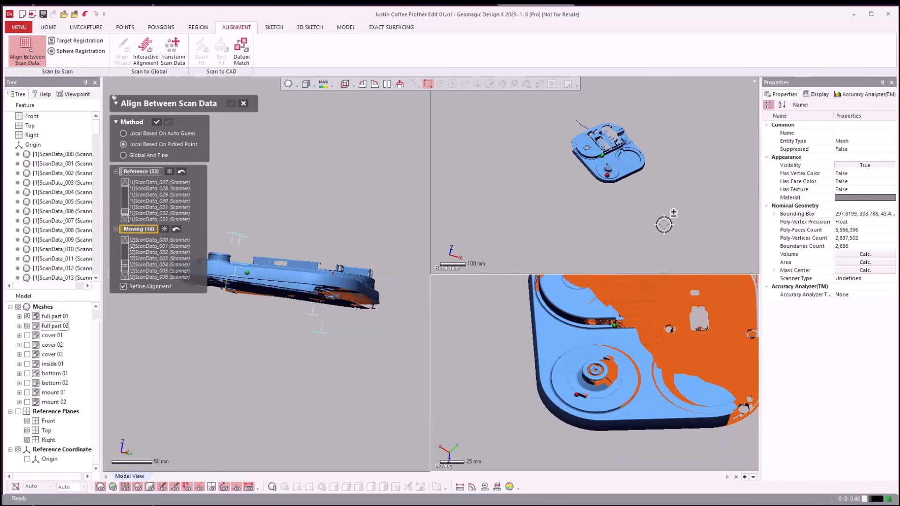
scroll(681, 206, up, 5)
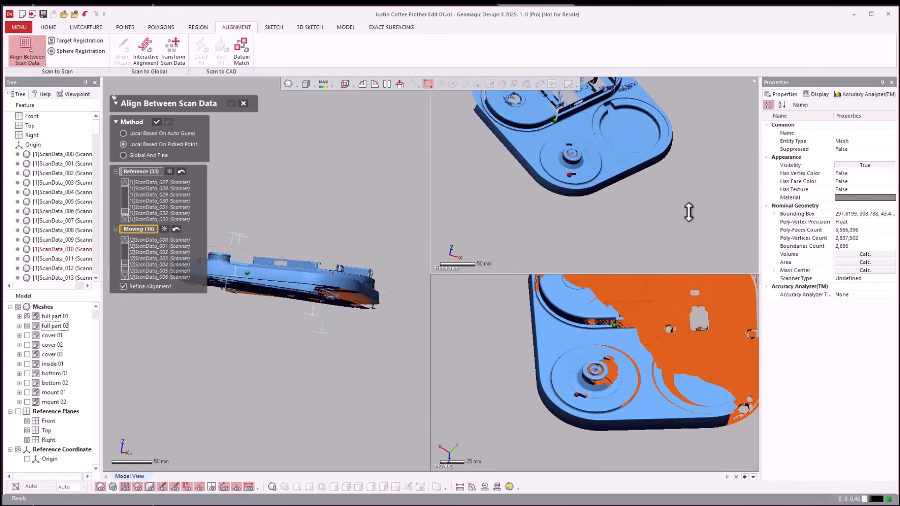
scroll(542, 145, up, 6)
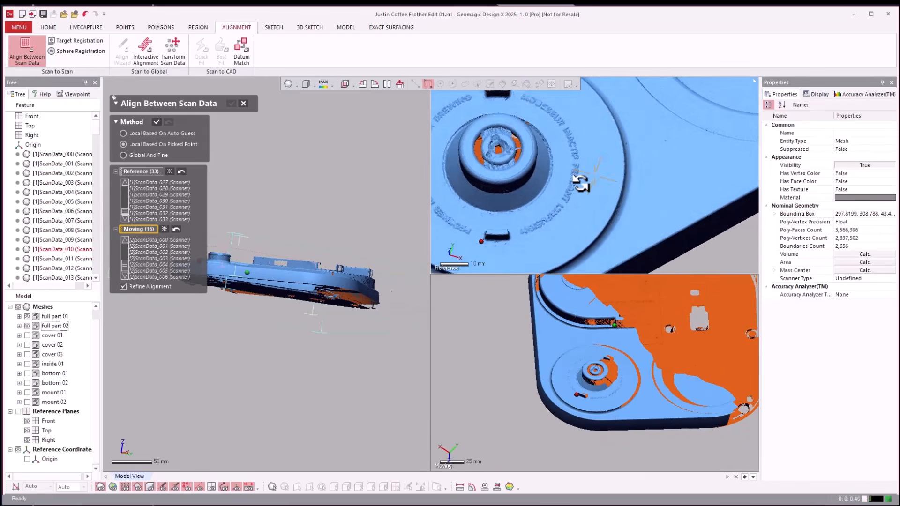
scroll(586, 164, up, 2)
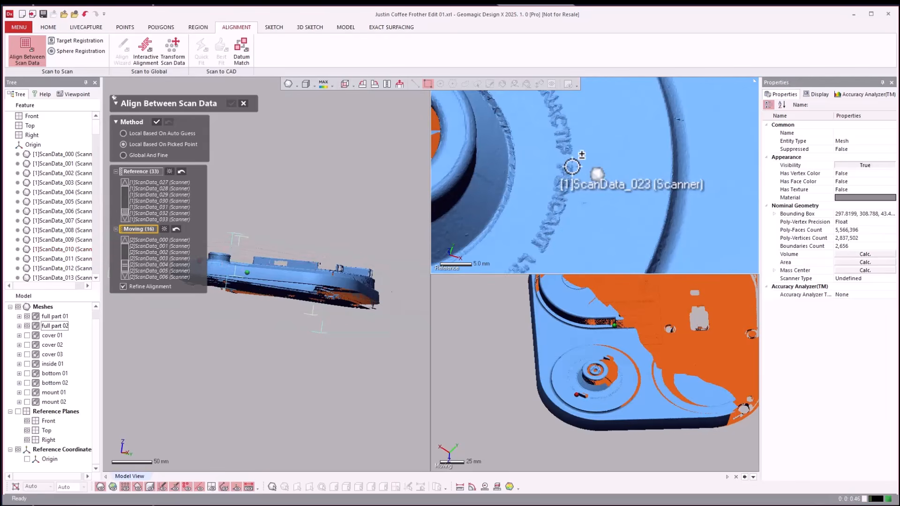
Pick the matching third point on full part 02 beside the start of PENDANT and apply the picked-point alignment.
scroll(527, 357, down, 2)
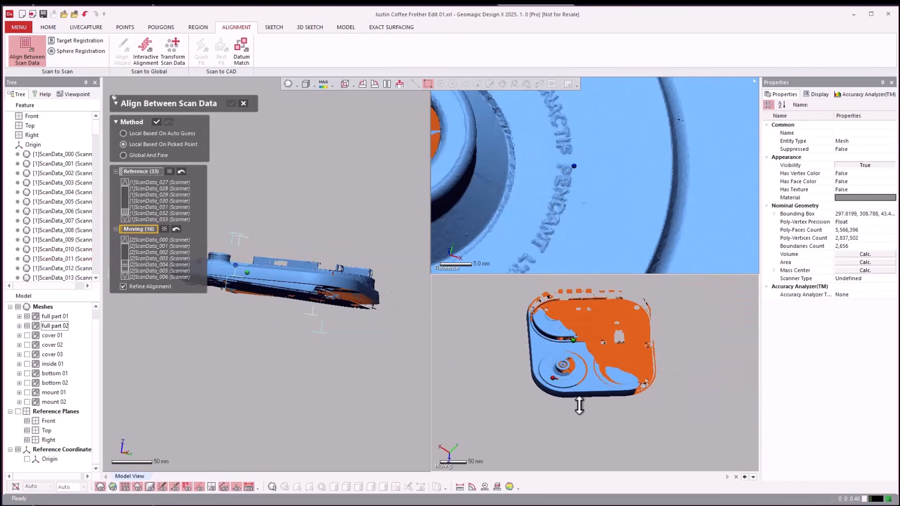
scroll(534, 311, up, 5)
scroll(534, 310, up, 8)
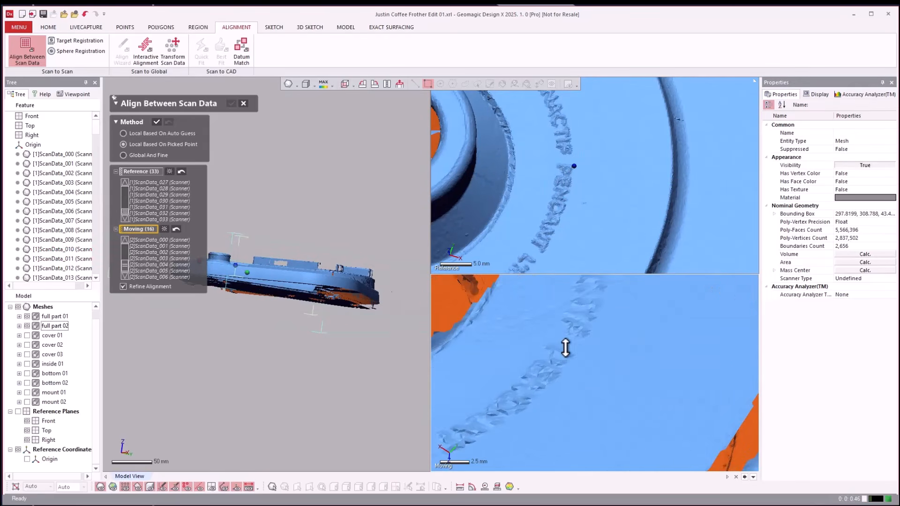
scroll(600, 363, down, 5)
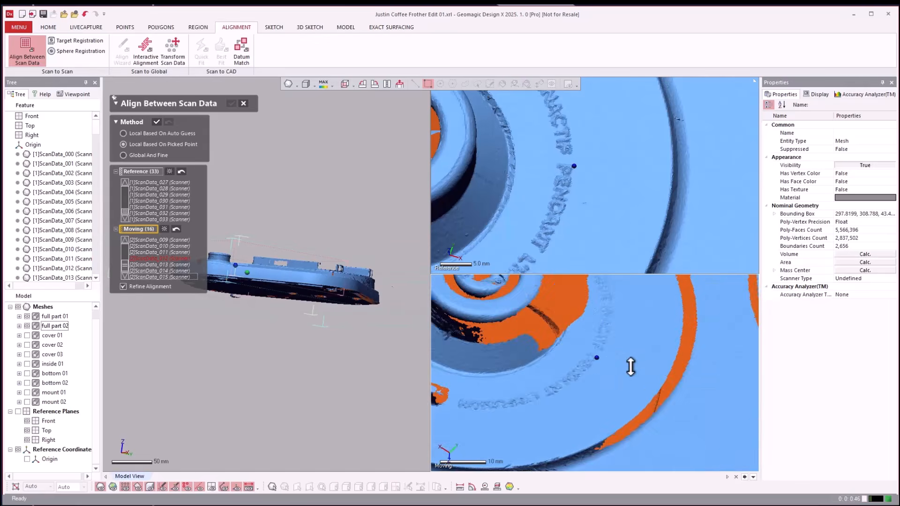
scroll(616, 373, down, 5)
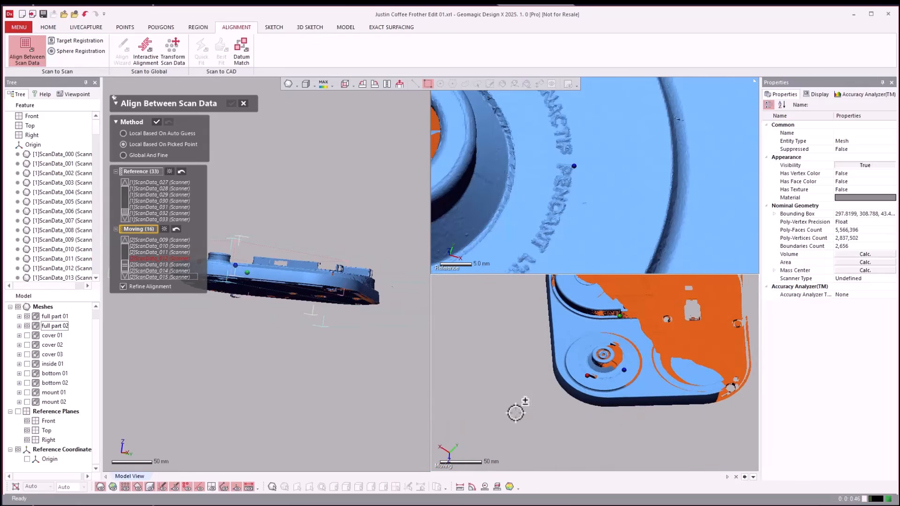
scroll(515, 412, down, 3)
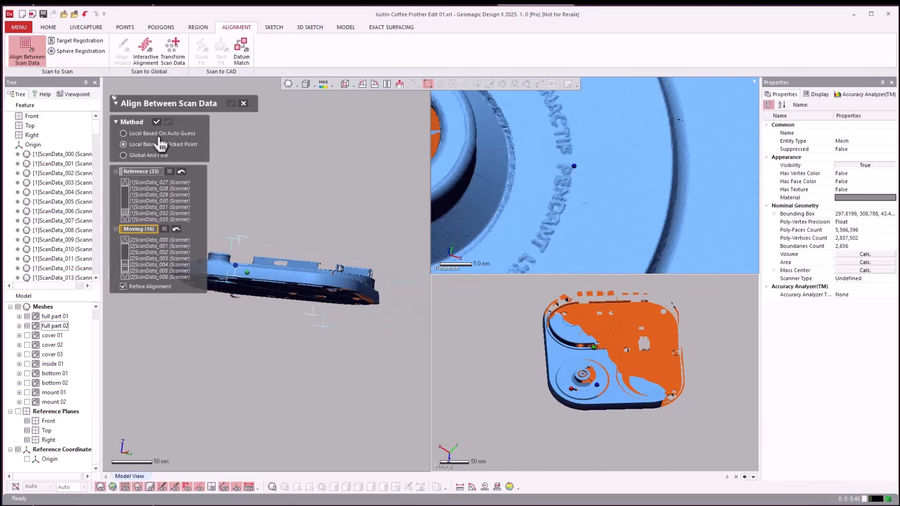
click(156, 123)
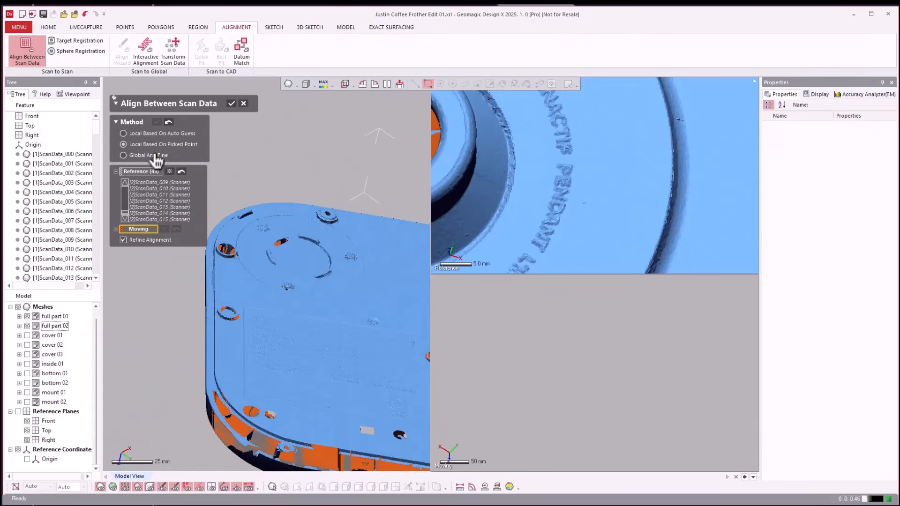
Set up a Global And Fine alignment with full part 01 and full part 02 as moving data, and accept the alignment.
click(123, 155)
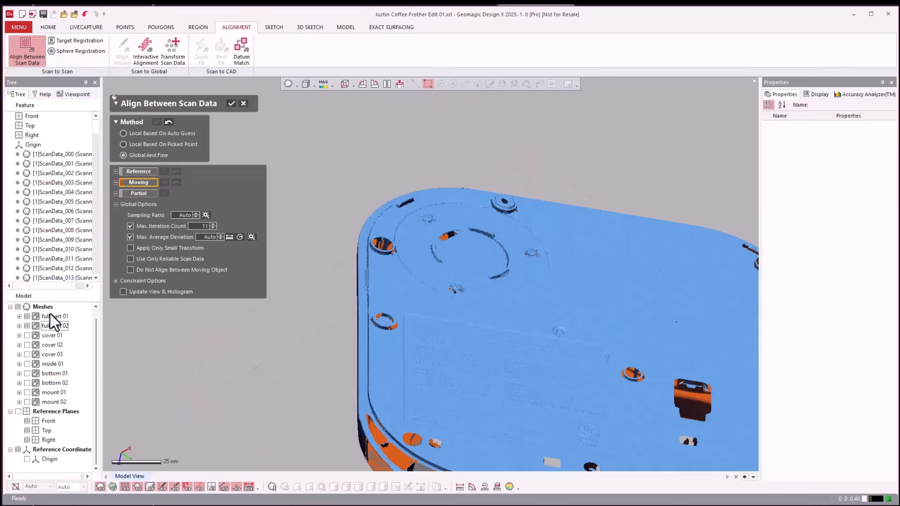
click(49, 326)
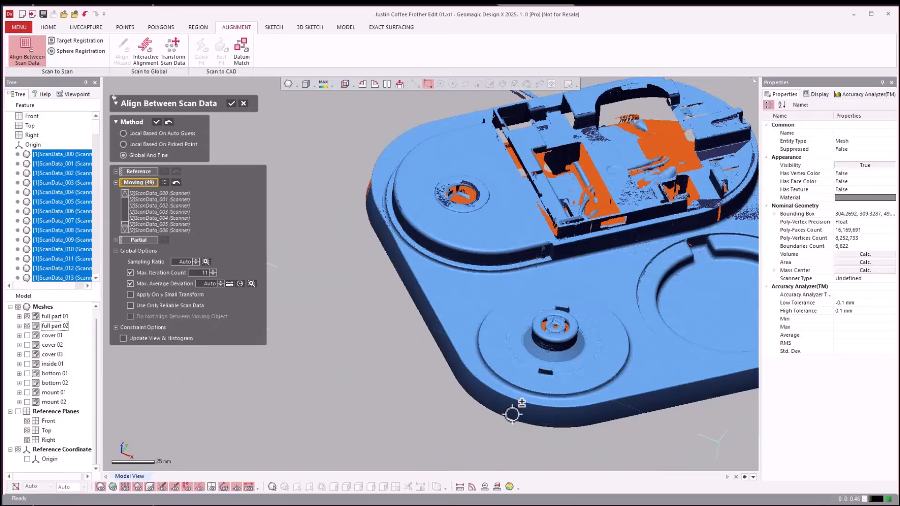
scroll(590, 312, up, 4)
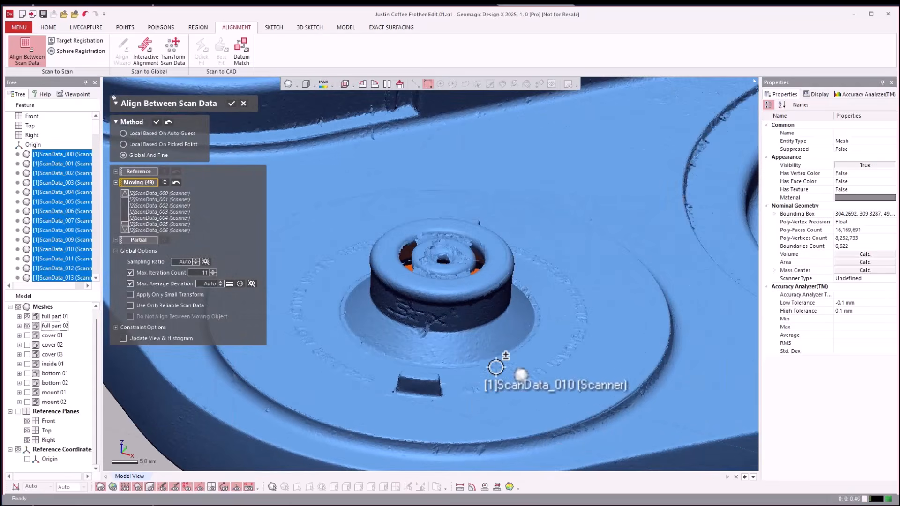
scroll(528, 371, down, 5)
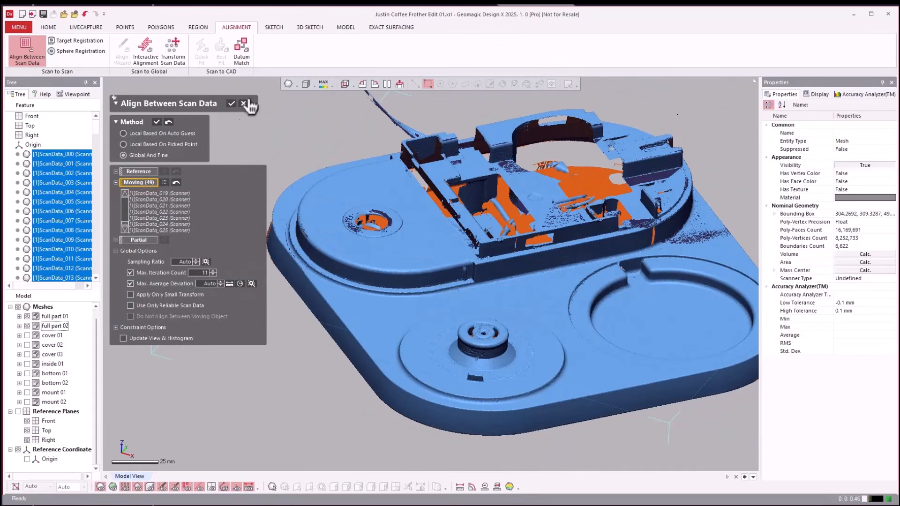
click(231, 104)
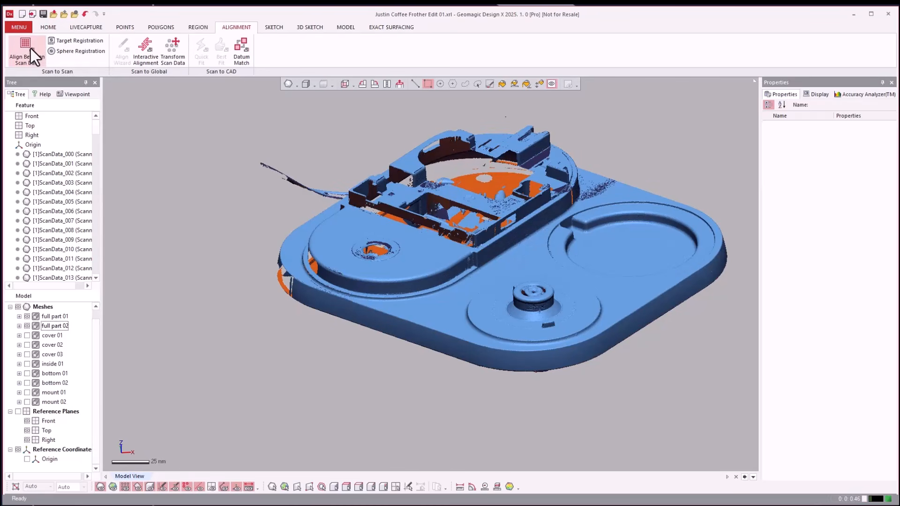
Merge full part 01 and full part 02 using HD Mesh Construction with Remove Original Data turned off.
click(165, 27)
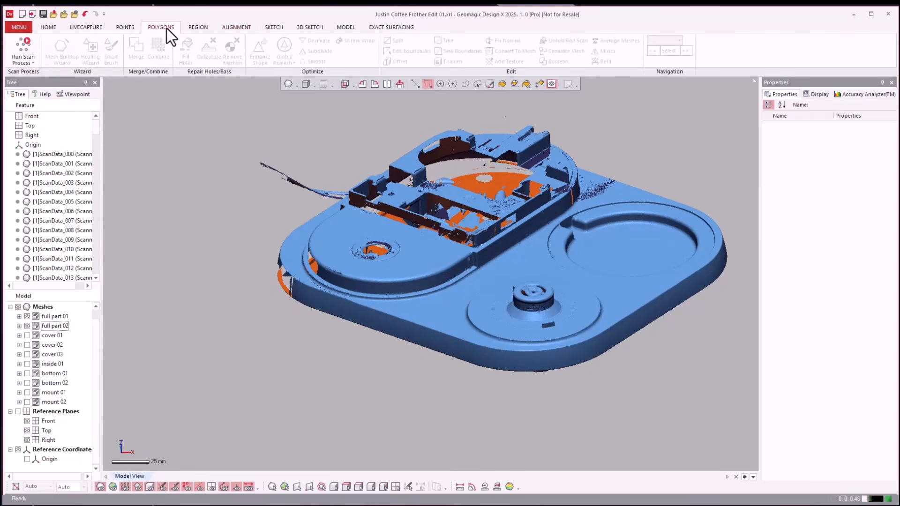
click(141, 50)
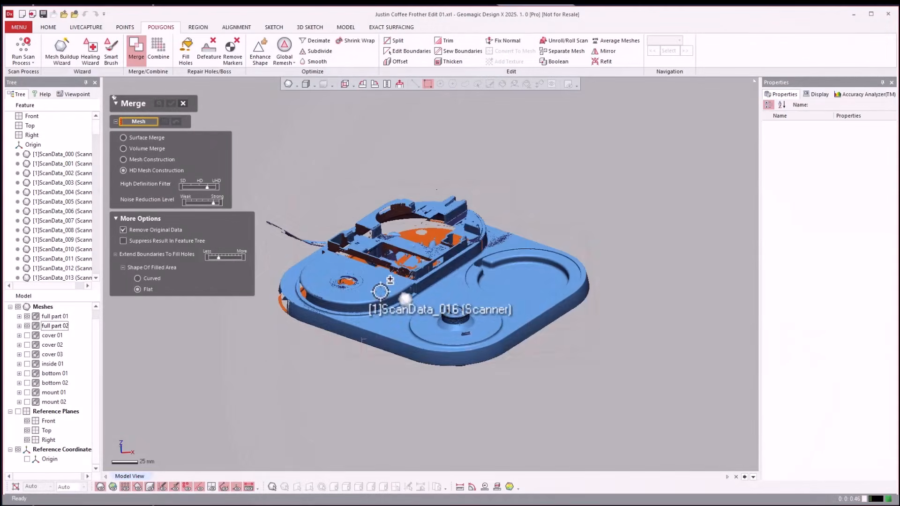
scroll(410, 243, up, 2)
right_drag(433, 248, 446, 266)
scroll(495, 242, down, 3)
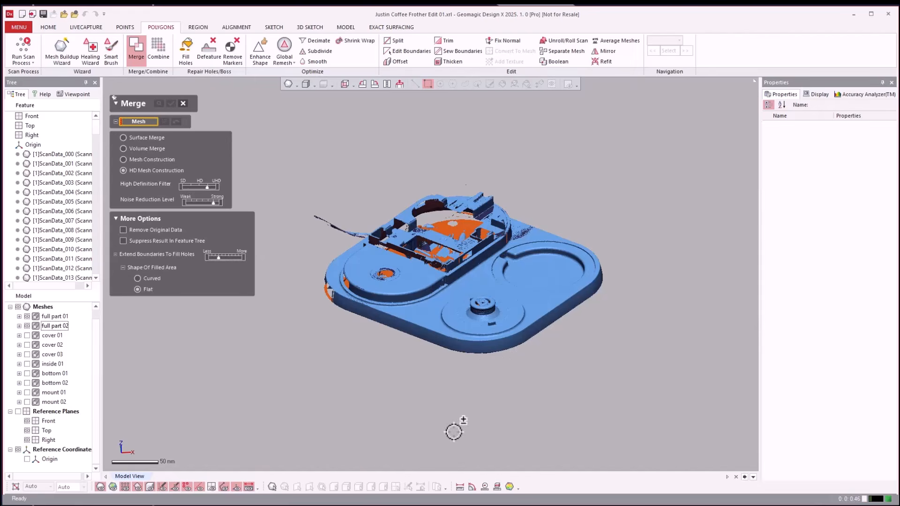
scroll(419, 345, up, 2)
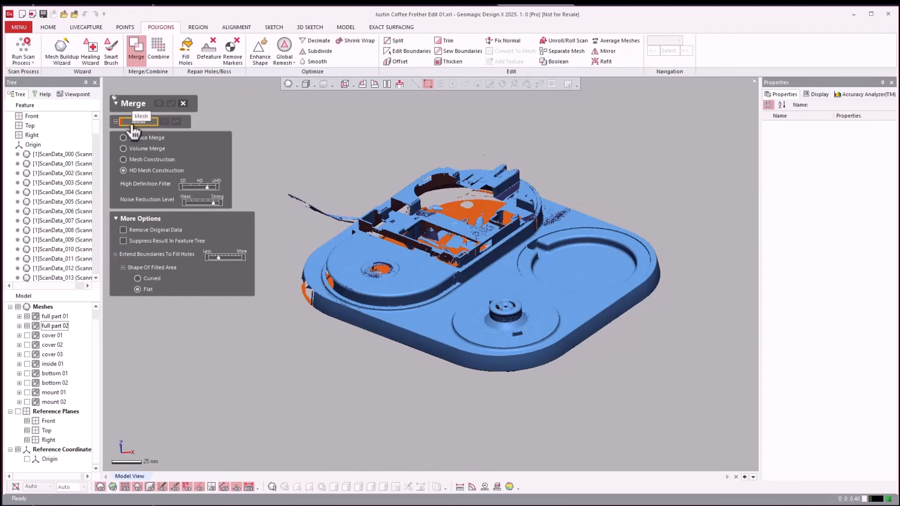
click(52, 325)
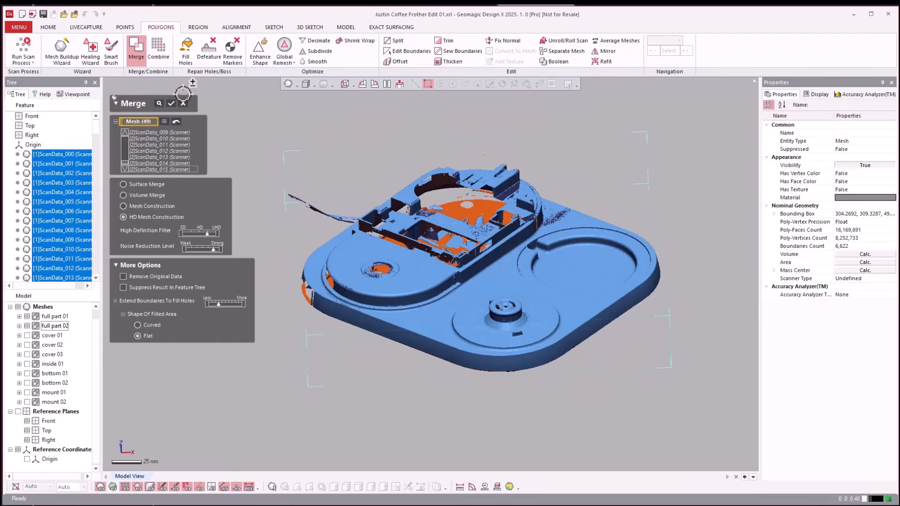
key(Return)
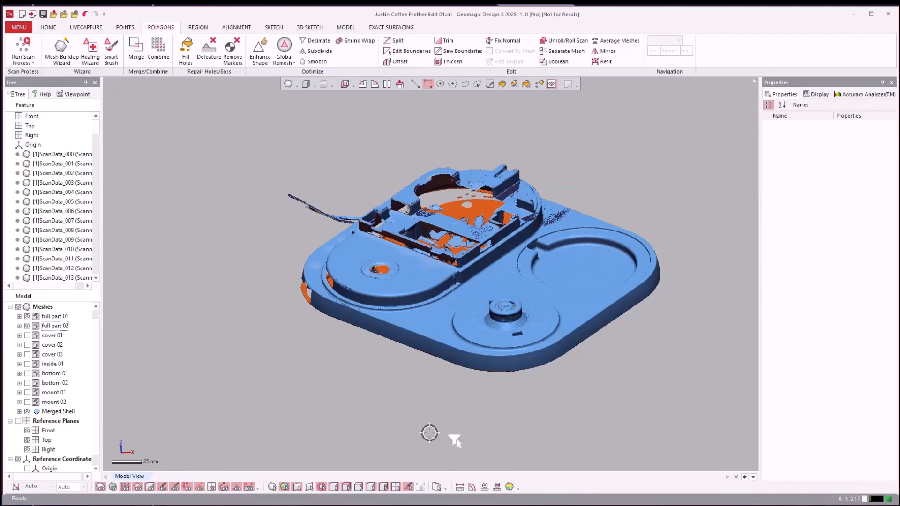
Hide the full part 01 and full part 02 groups and rename the merged mesh as full part.
click(29, 317)
click(26, 325)
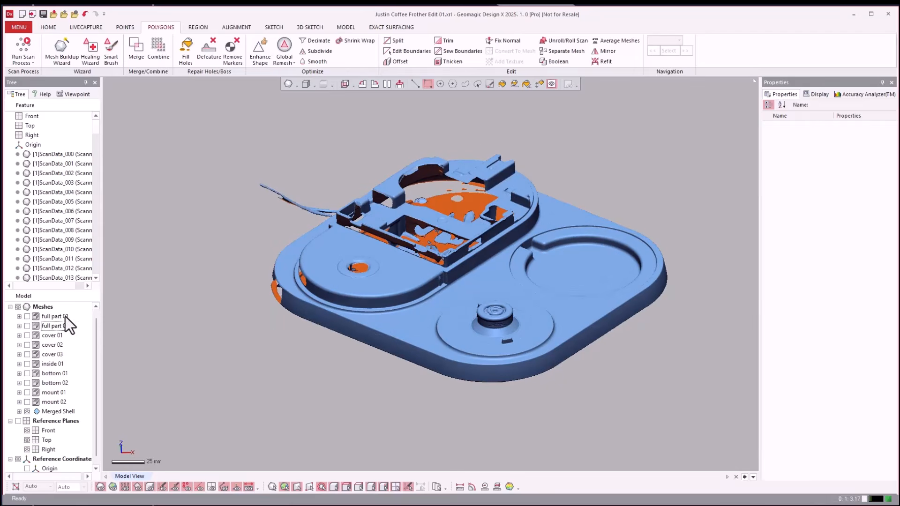
click(61, 317)
right_click(61, 316)
click(96, 454)
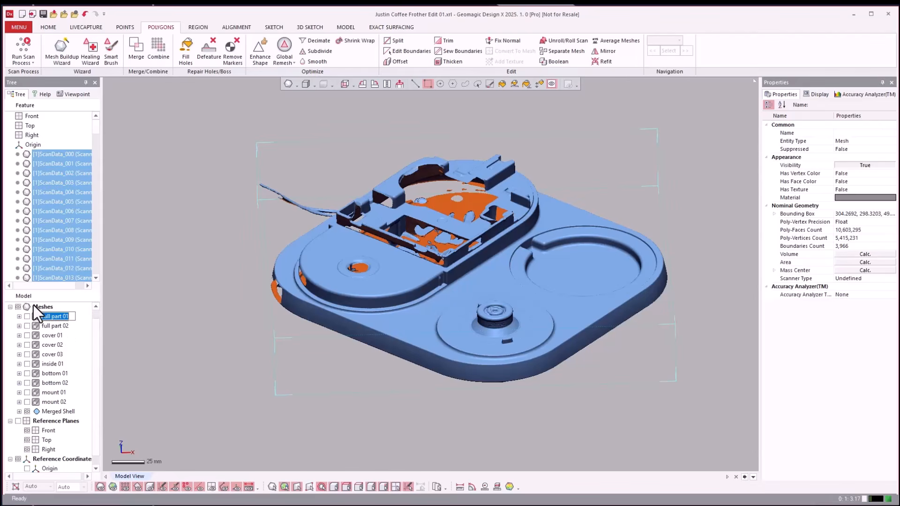
click(114, 342)
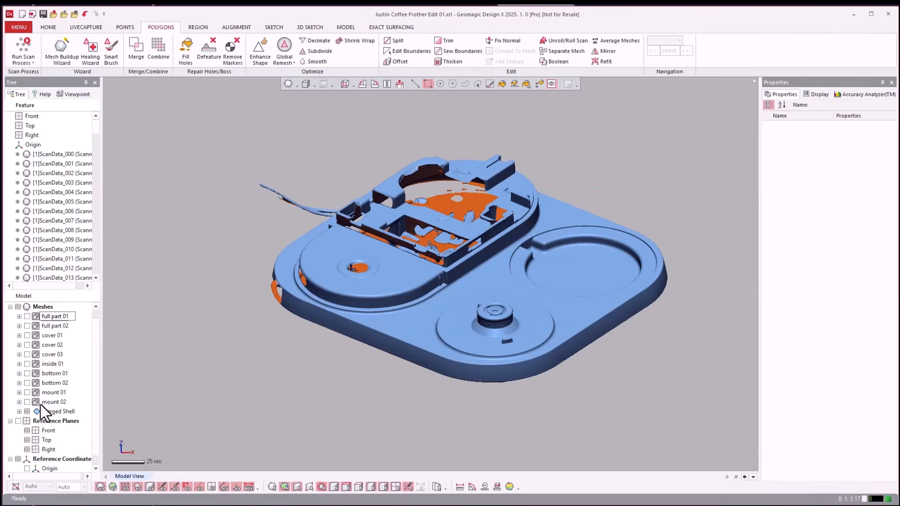
click(57, 410)
right_click(58, 410)
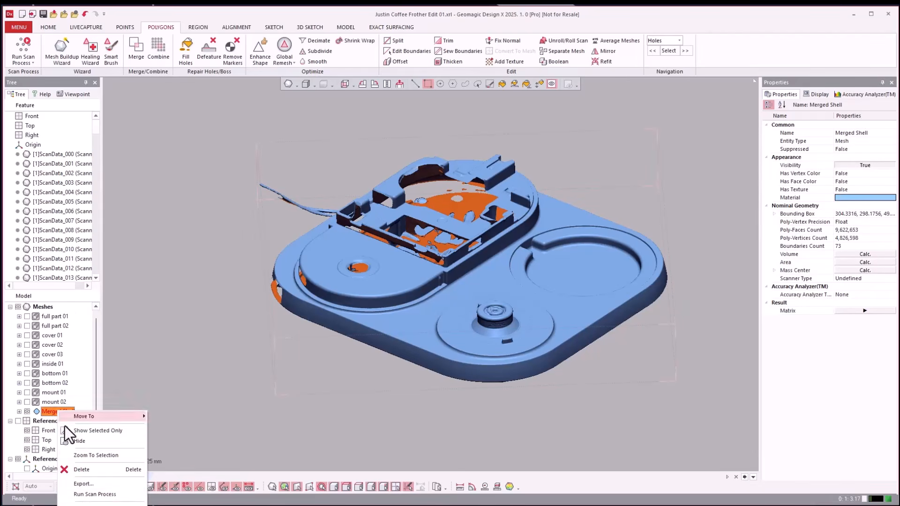
click(93, 505)
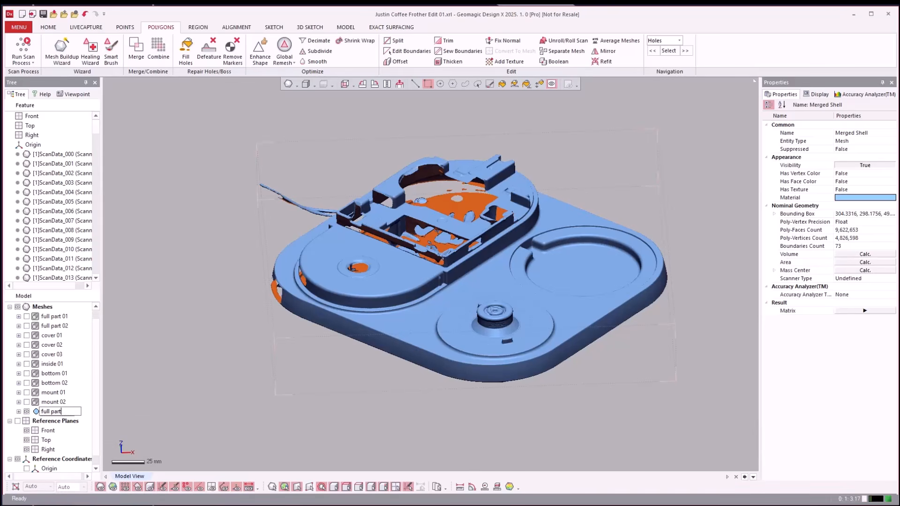
click(185, 425)
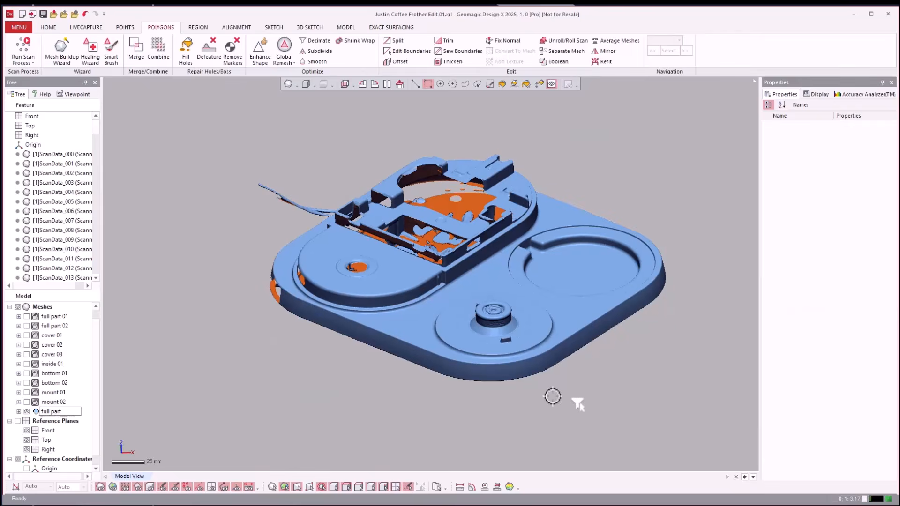
Inspect the merged full part mesh around the round base and its lettering, and hide the mesh.
scroll(497, 323, up, 10)
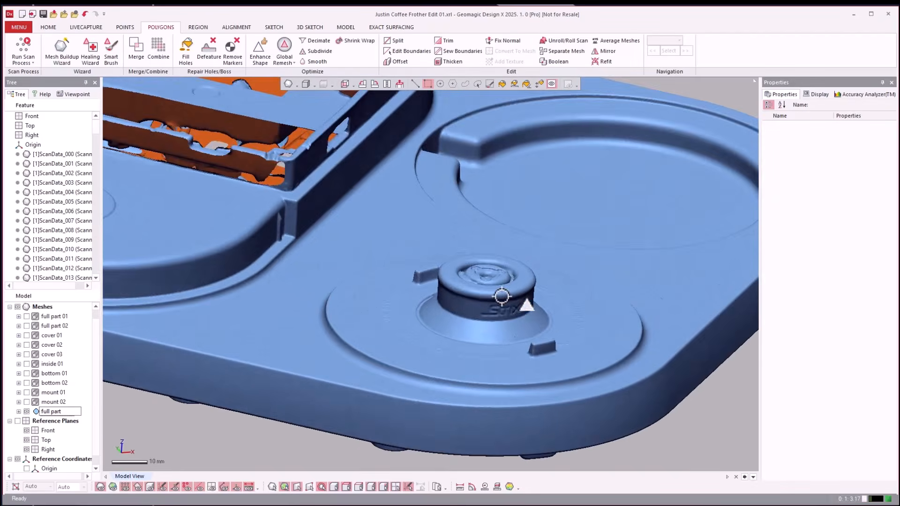
scroll(501, 296, up, 5)
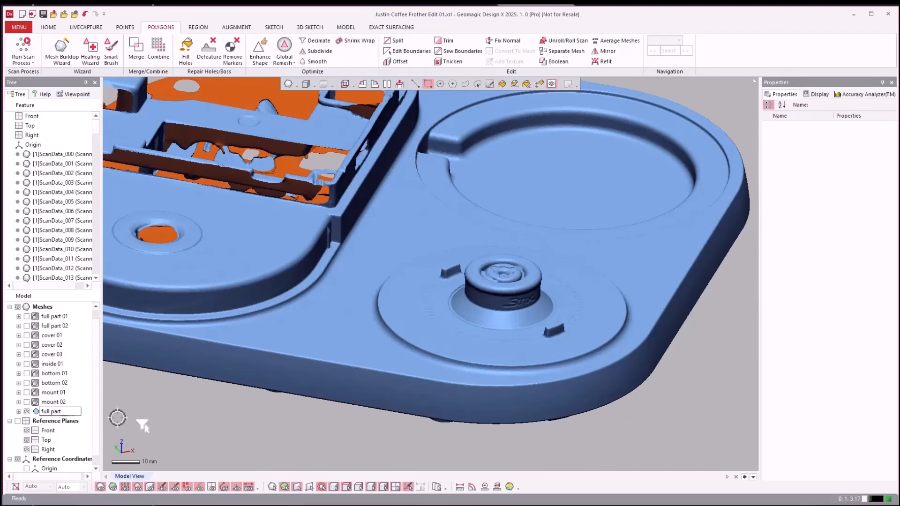
click(26, 411)
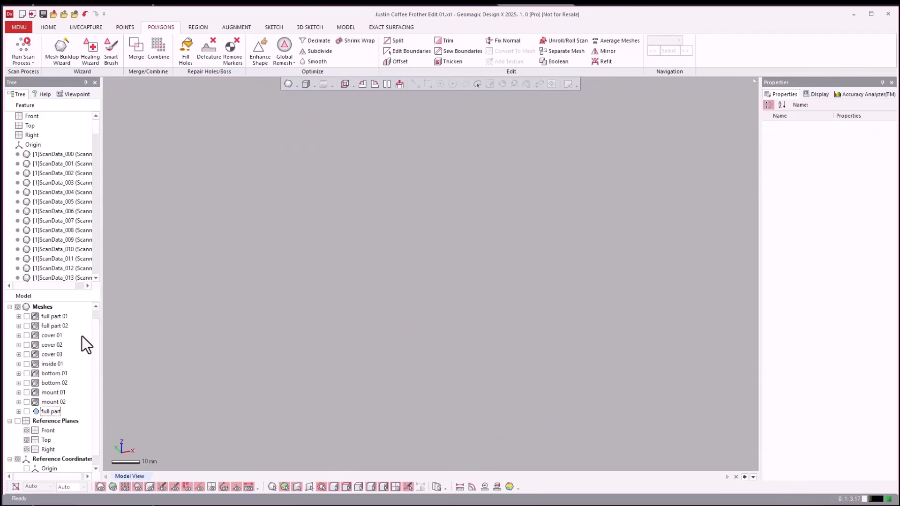
Show the original full part 01 and full part 02 scans for comparison, and hide both groups again.
click(19, 316)
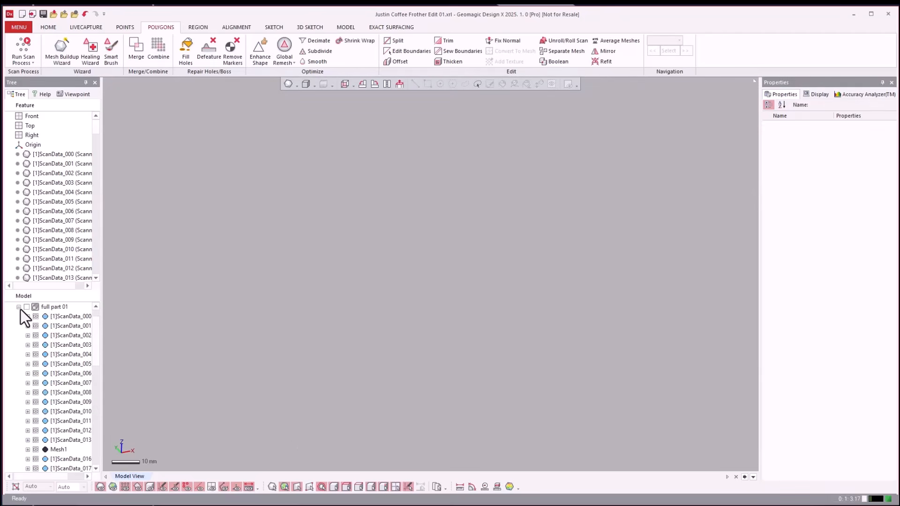
click(18, 307)
click(26, 307)
click(27, 316)
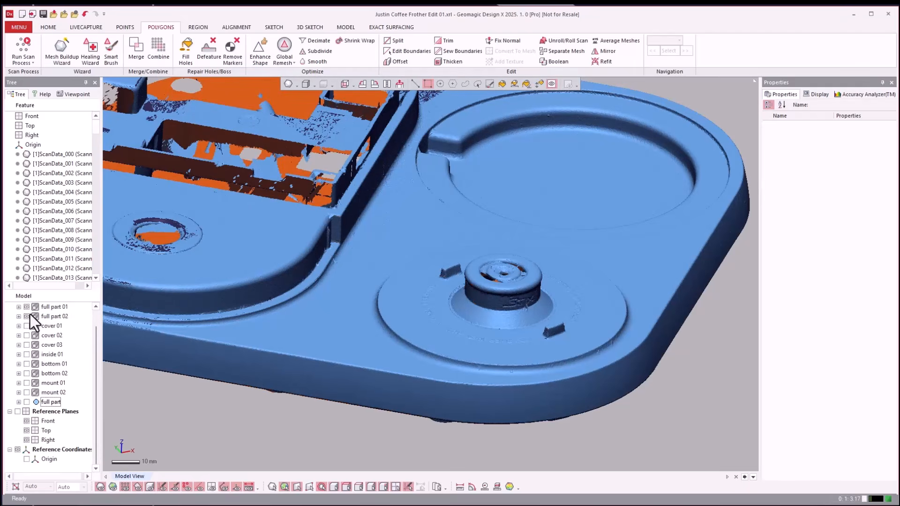
click(27, 307)
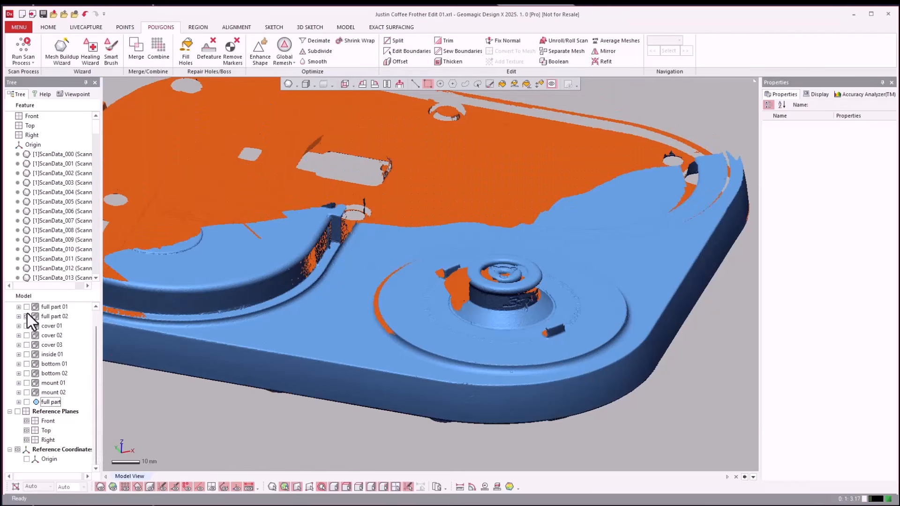
click(27, 335)
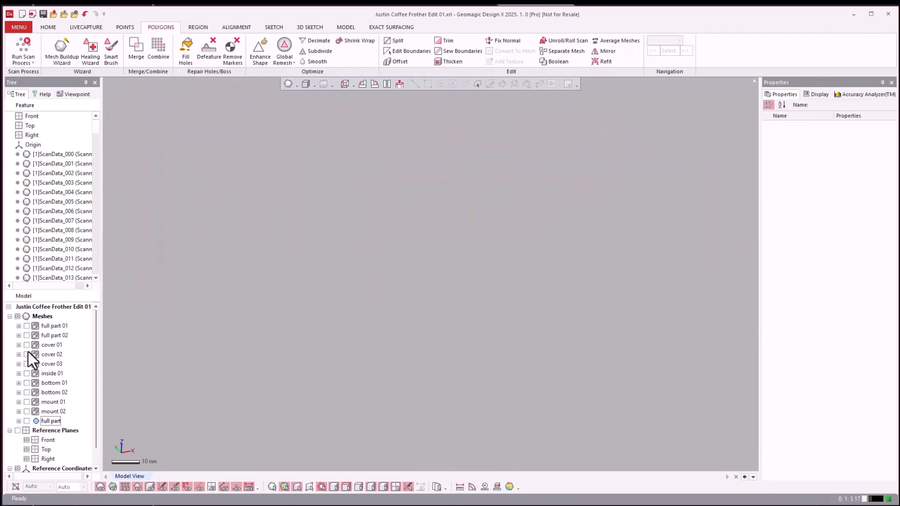
Show the cover 01, cover 02 and cover 03 scan groups and save the project.
click(27, 345)
click(26, 354)
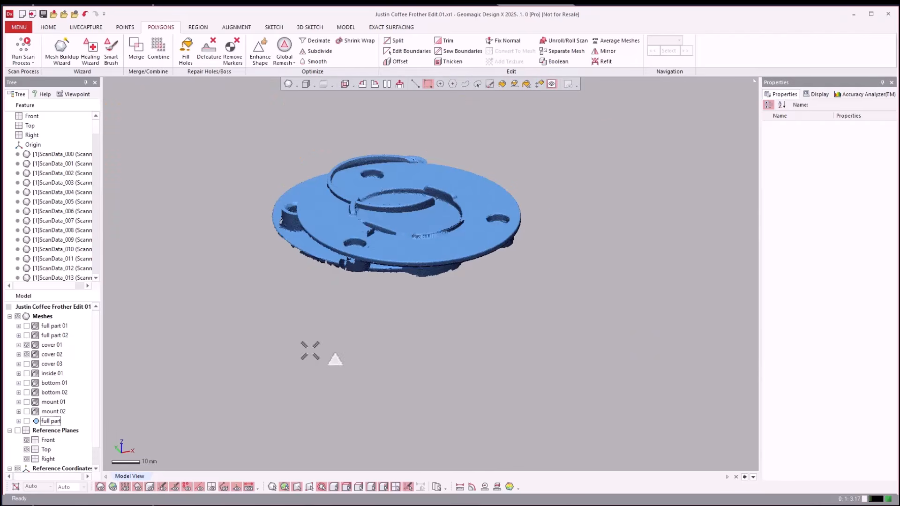
scroll(335, 356, down, 2)
scroll(334, 359, up, 1)
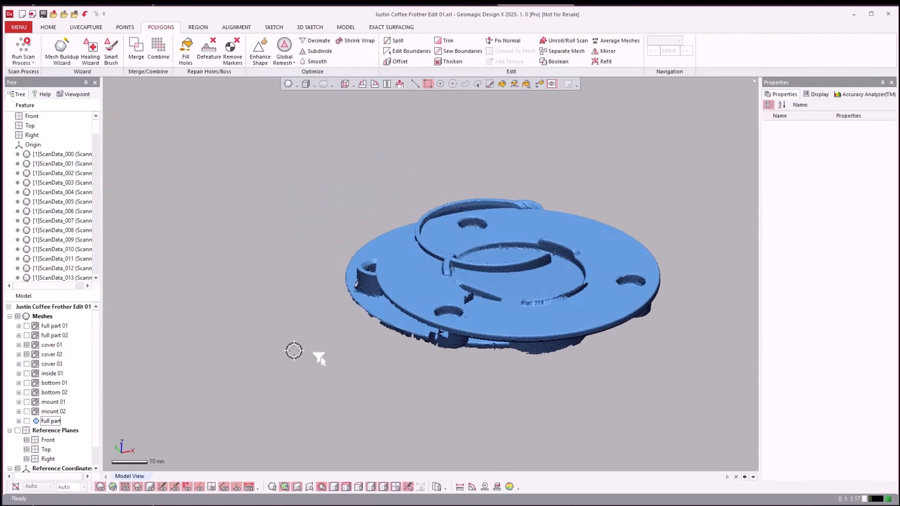
click(27, 364)
right_drag(187, 356, 221, 306)
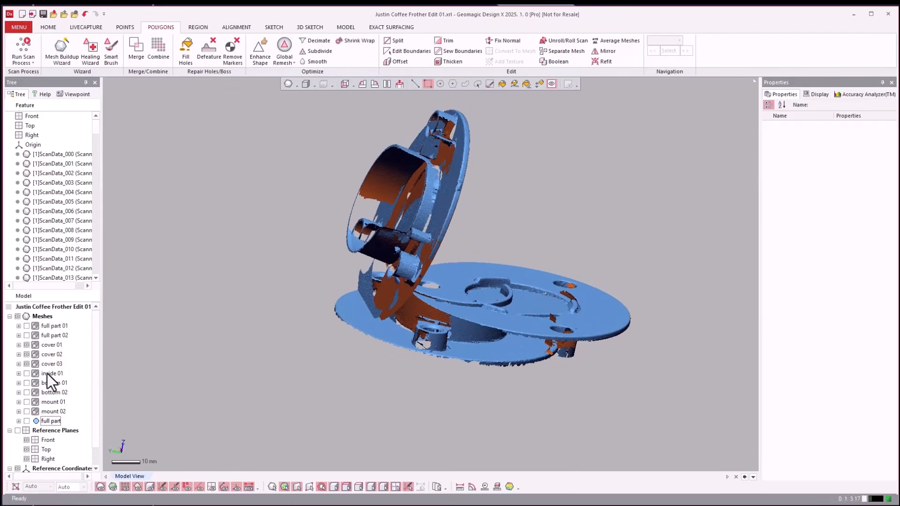
key(ctrl+s)
drag(101, 130, 269, 160)
Start a scan-to-scan alignment based on picked points with cover 01 as the reference and cover 03 as the moving scans.
click(240, 29)
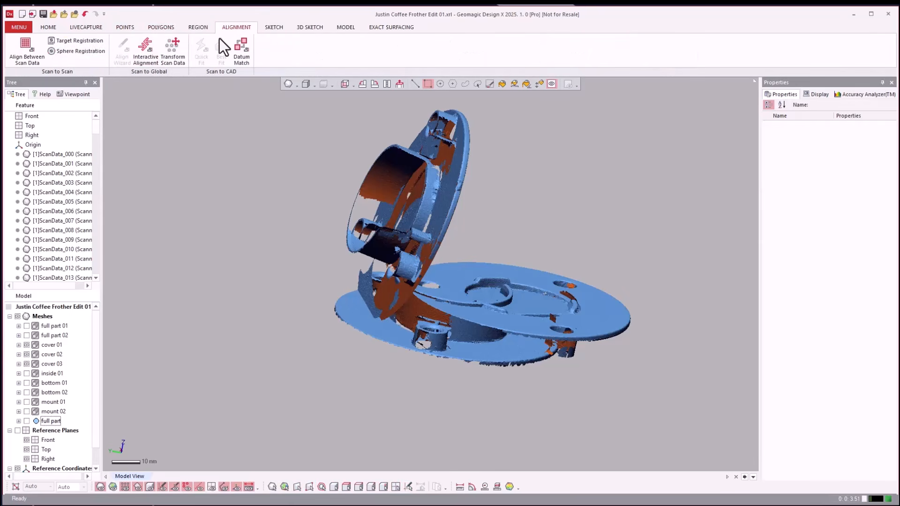
click(33, 51)
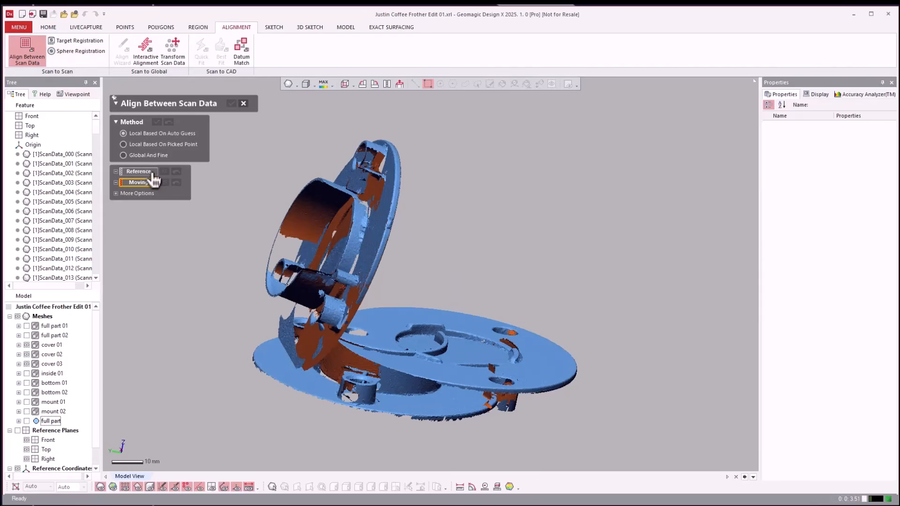
click(142, 145)
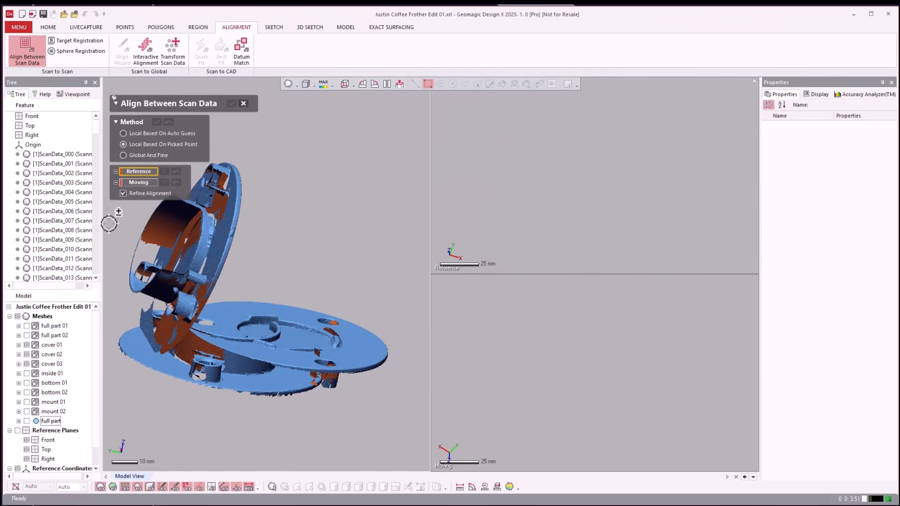
click(51, 346)
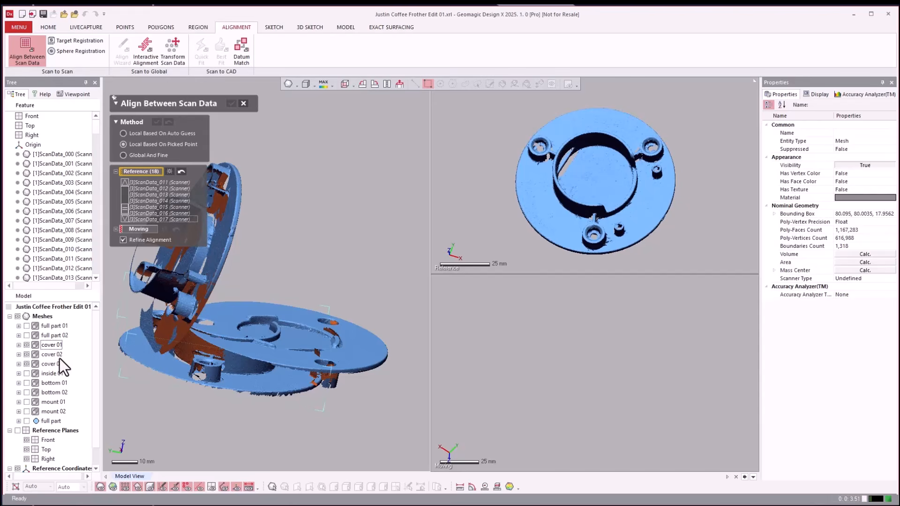
click(137, 229)
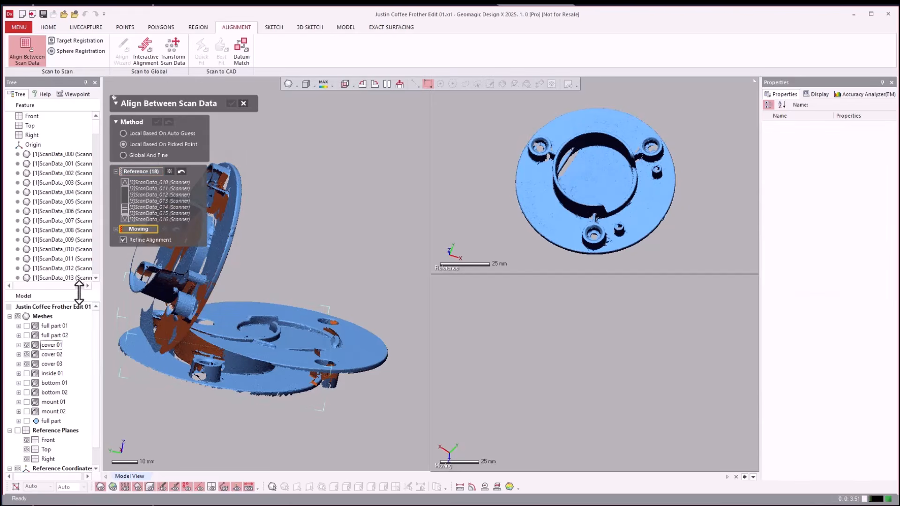
click(53, 364)
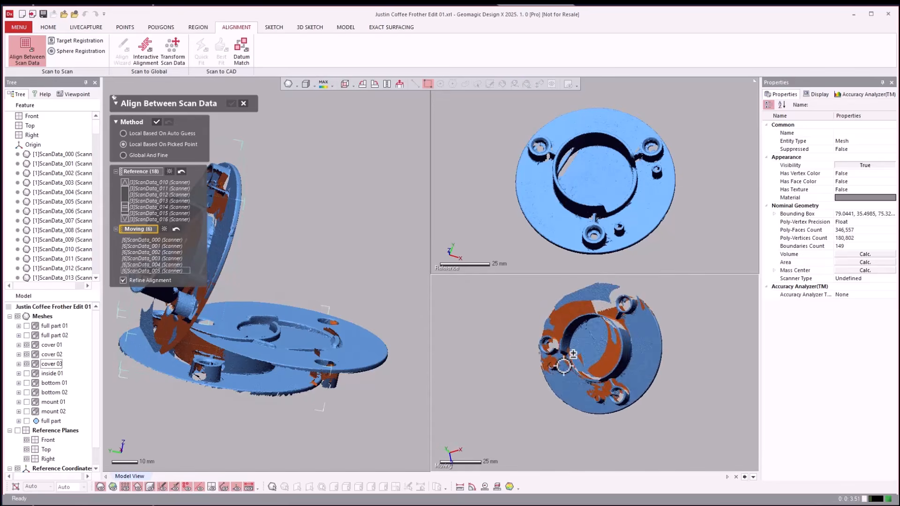
Orient both cover scans alike and pick matching points at the bases of the two small pins.
click(725, 227)
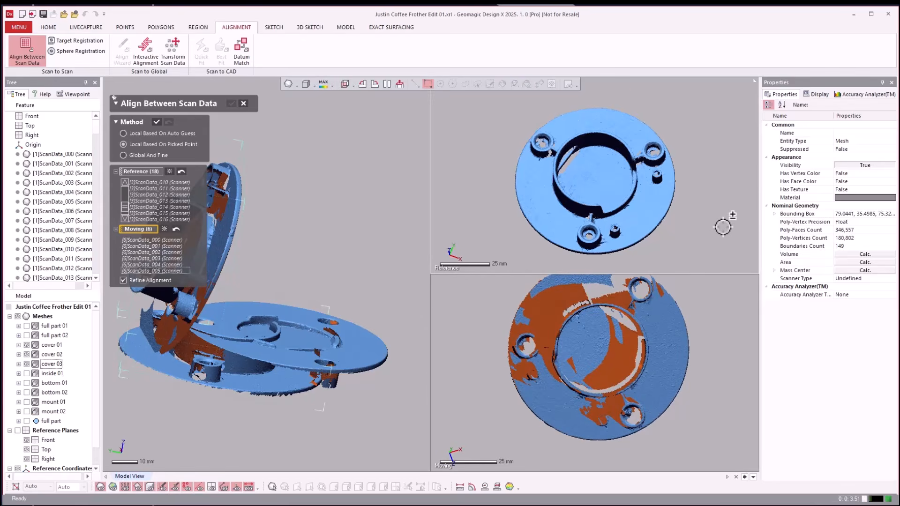
right_drag(718, 230, 719, 254)
right_drag(715, 309, 721, 325)
right_drag(739, 233, 724, 238)
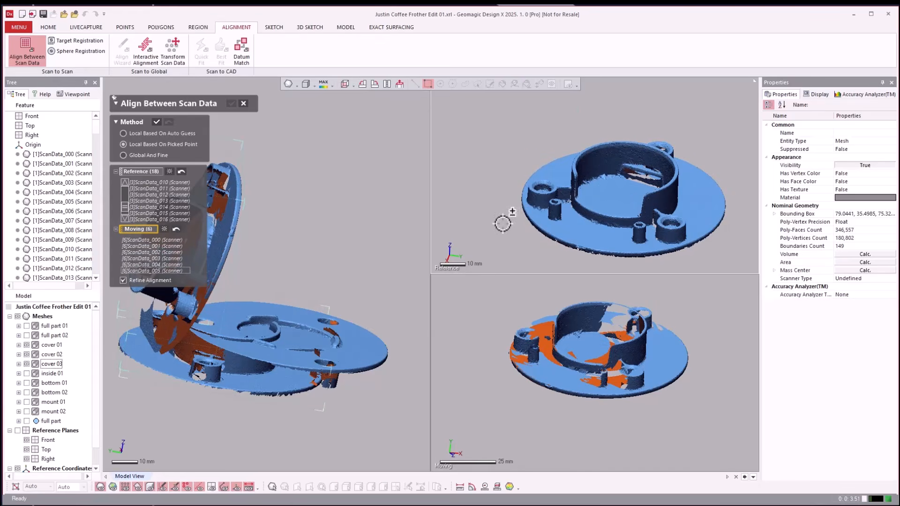
right_drag(504, 228, 518, 231)
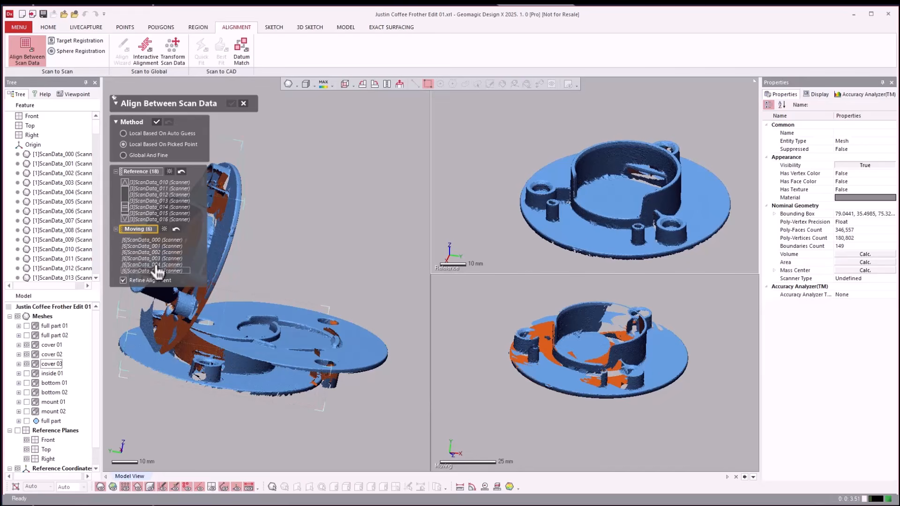
scroll(540, 244, up, 5)
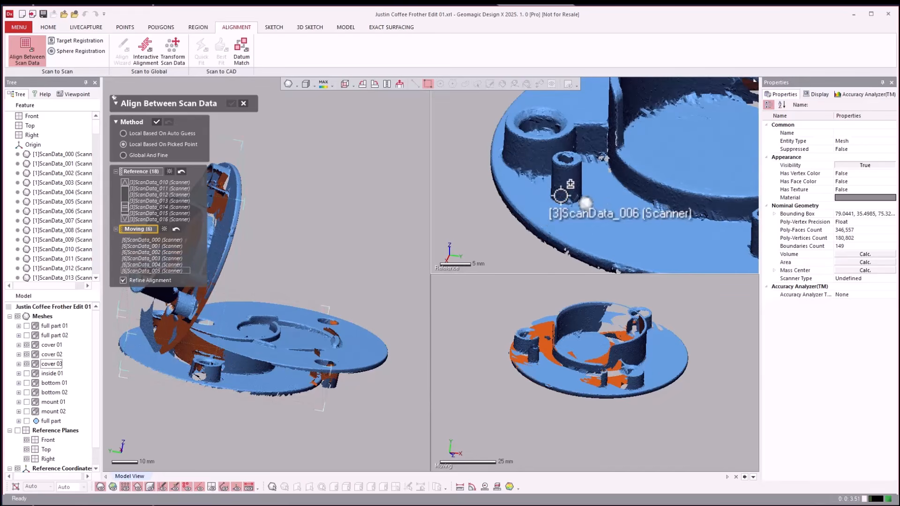
click(557, 200)
scroll(504, 377, up, 5)
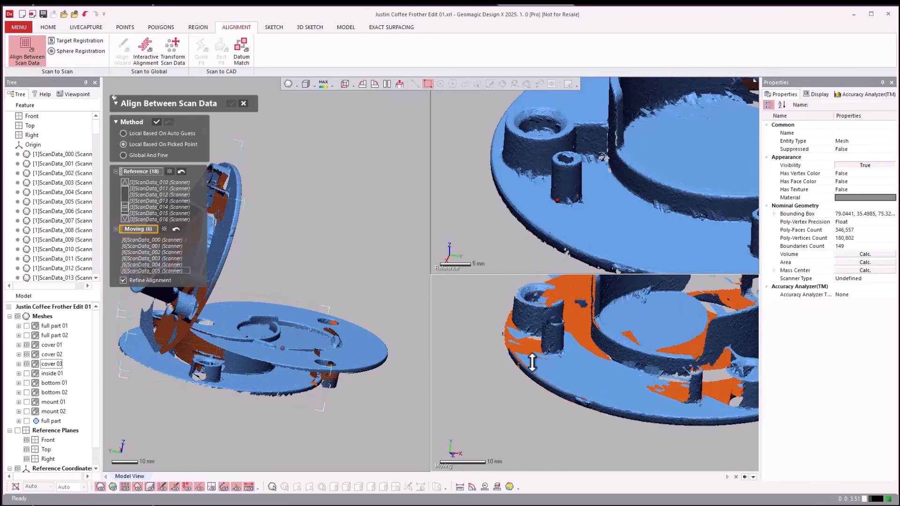
click(552, 349)
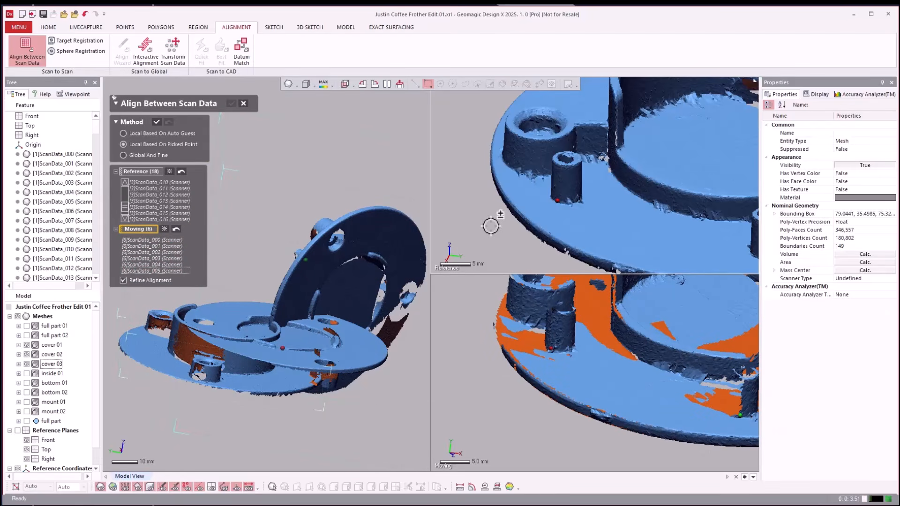
scroll(488, 221, down, 1)
click(732, 256)
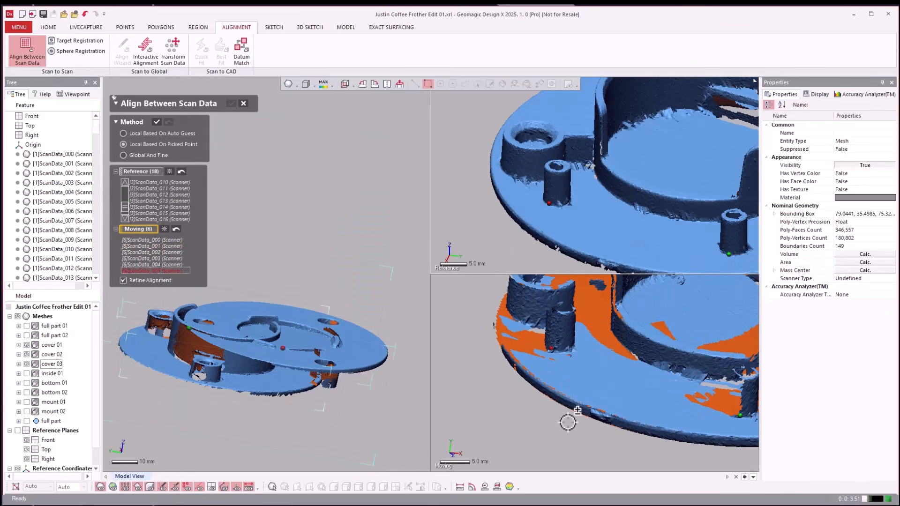
Pick a third matching point pair beside the remaining screw boss and apply the alignment of cover 03 to cover 01.
scroll(510, 253, down, 1)
scroll(511, 253, down, 2)
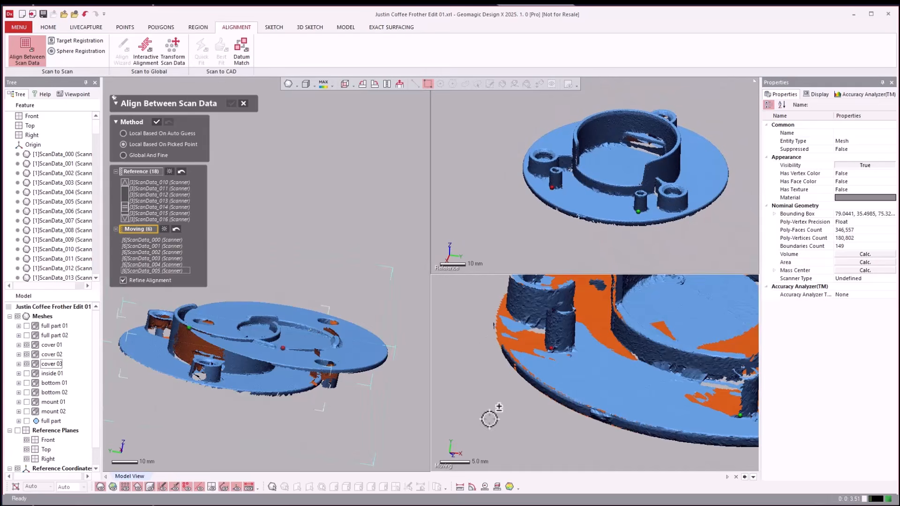
scroll(489, 415, down, 2)
right_drag(640, 325, 669, 316)
click(669, 317)
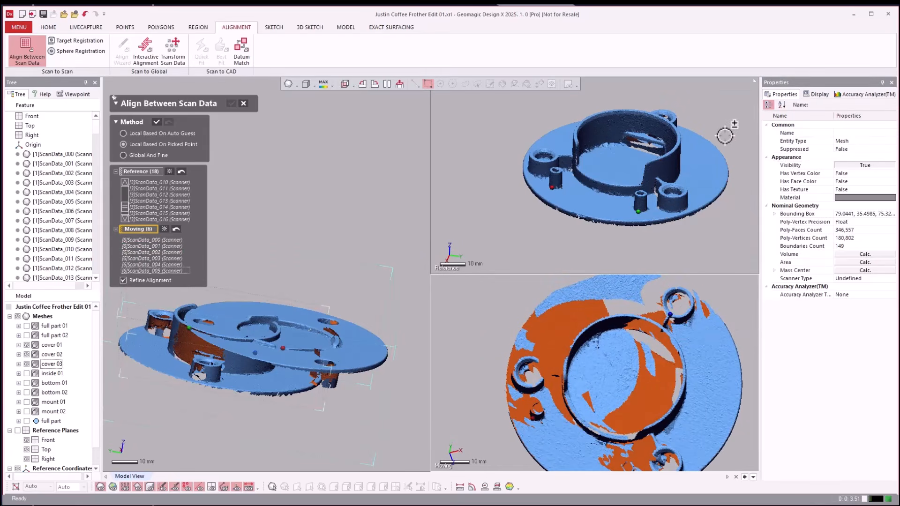
right_drag(726, 133, 660, 107)
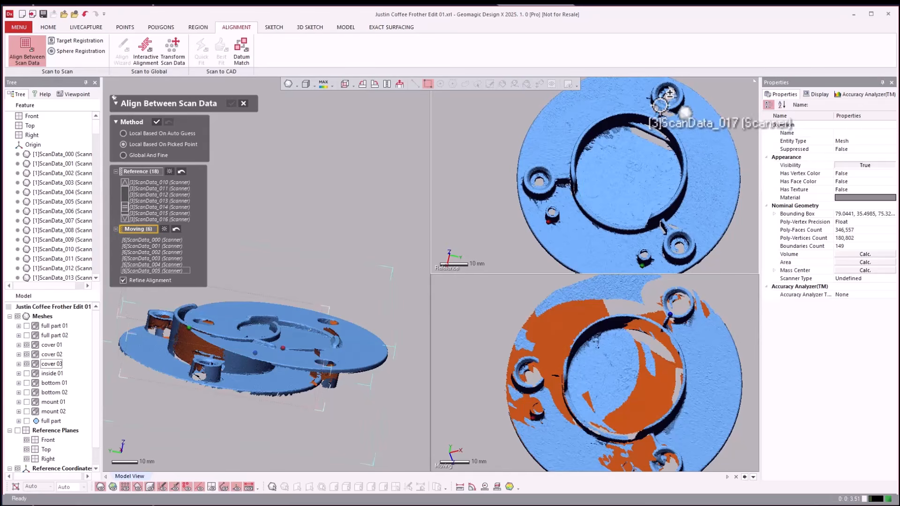
click(661, 106)
scroll(512, 230, down, 3)
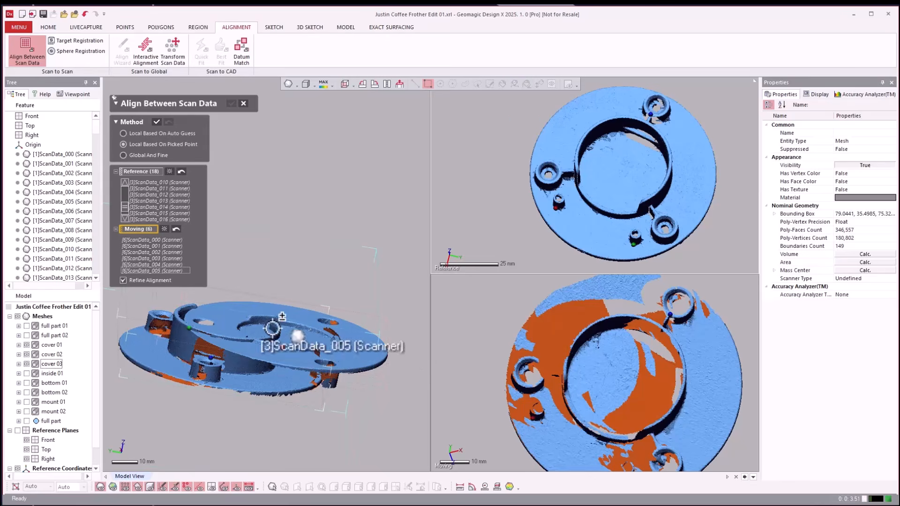
click(156, 122)
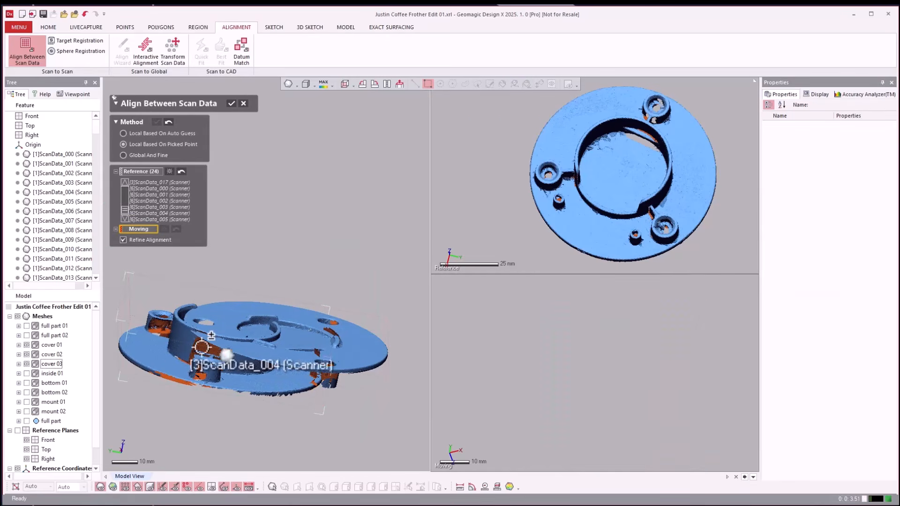
Set cover 02 as the moving scans and pick a matching point pair beside the uppermost screw hole on the flat face.
click(57, 355)
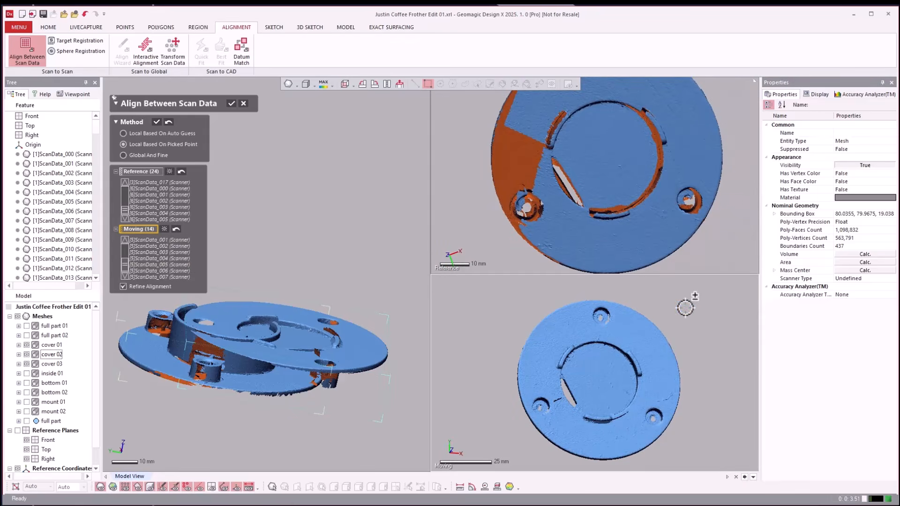
click(602, 327)
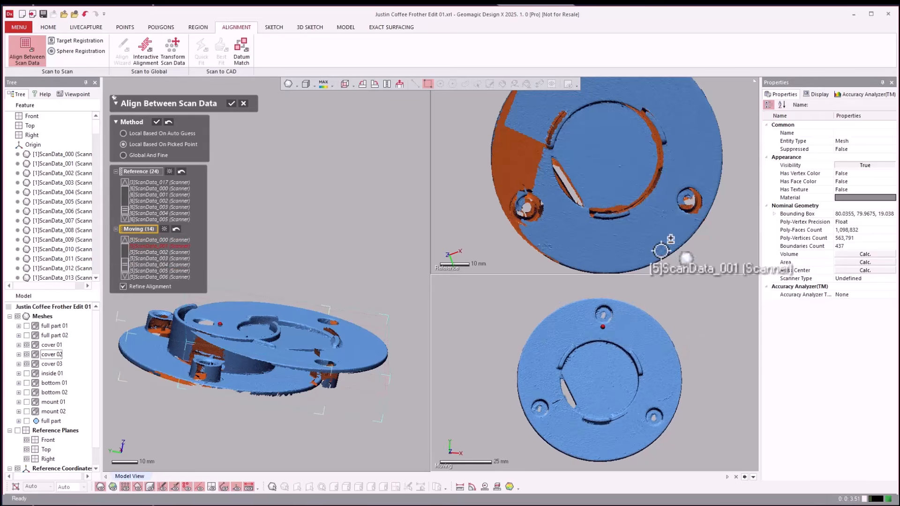
click(711, 252)
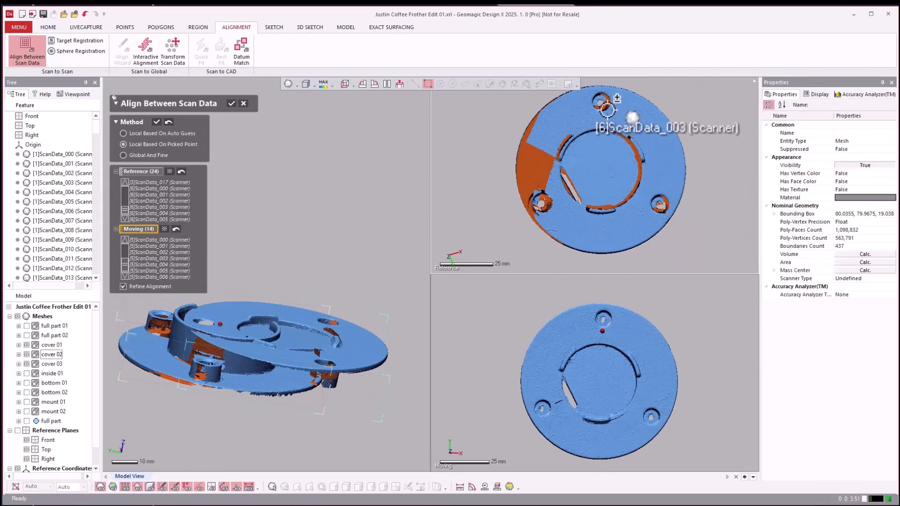
click(603, 112)
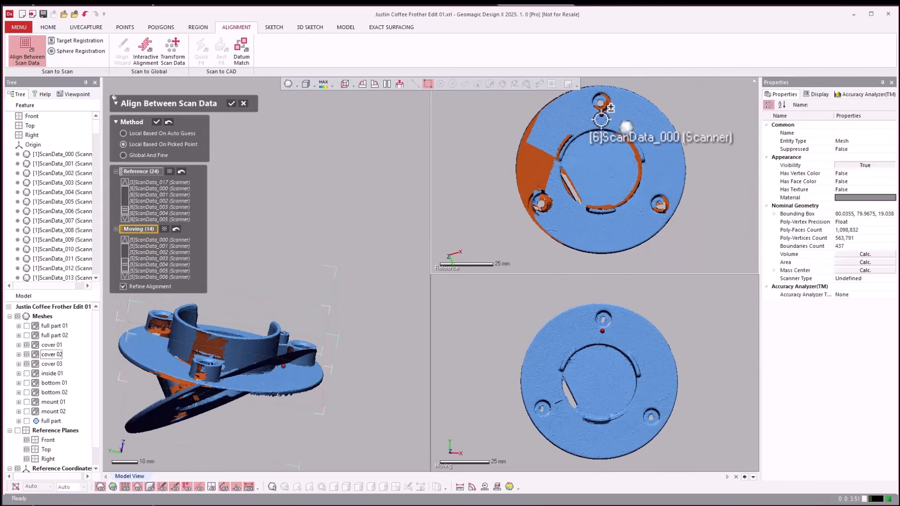
Pick matching point pairs beside the other two screw holes, apply the cover 02 alignment and accept the result.
click(641, 406)
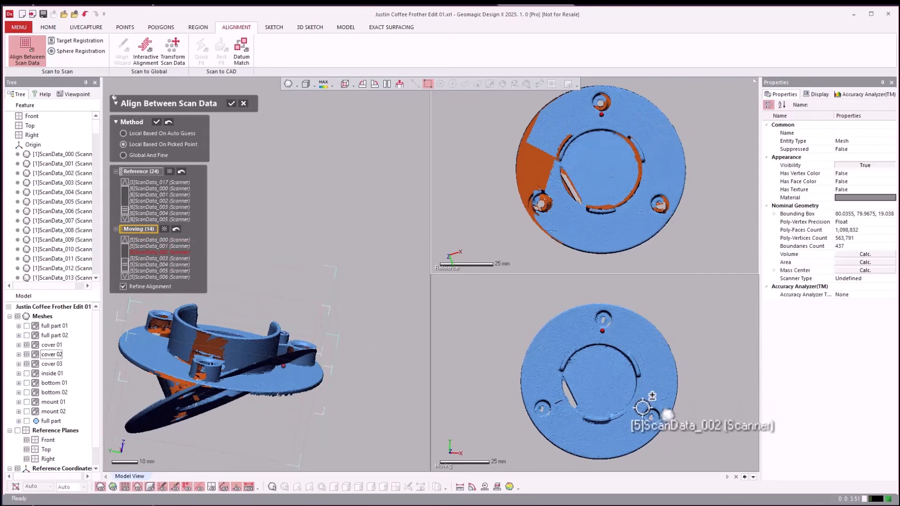
click(649, 197)
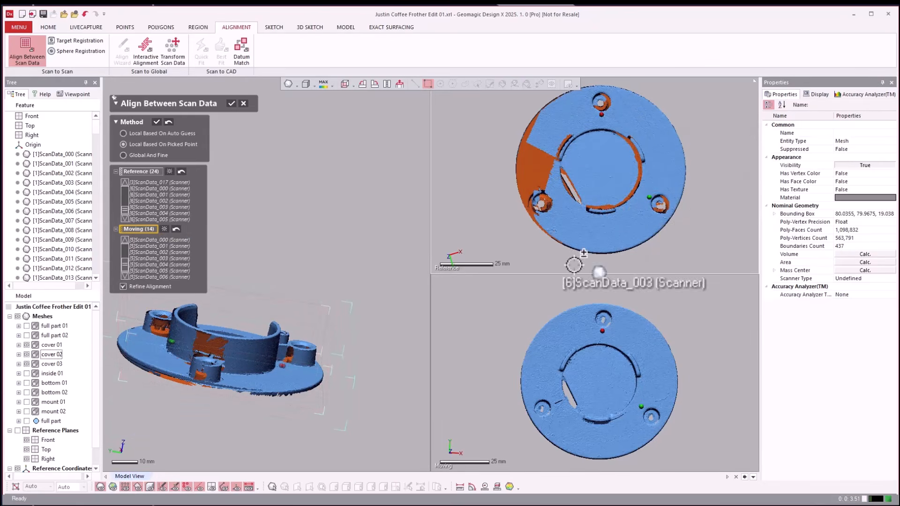
click(554, 402)
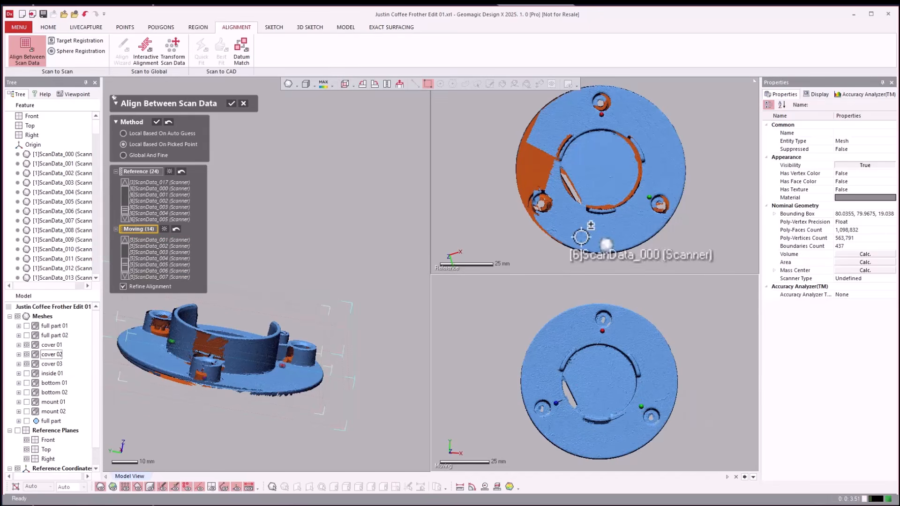
click(554, 195)
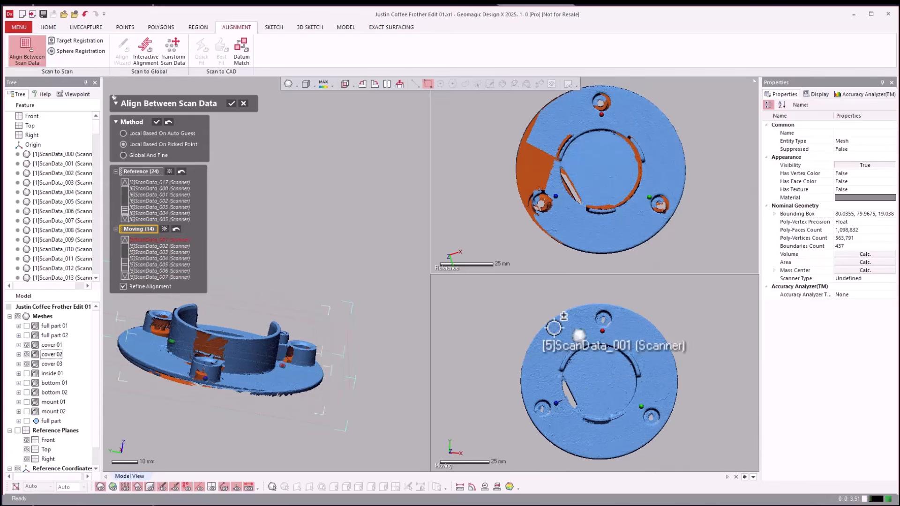
click(156, 122)
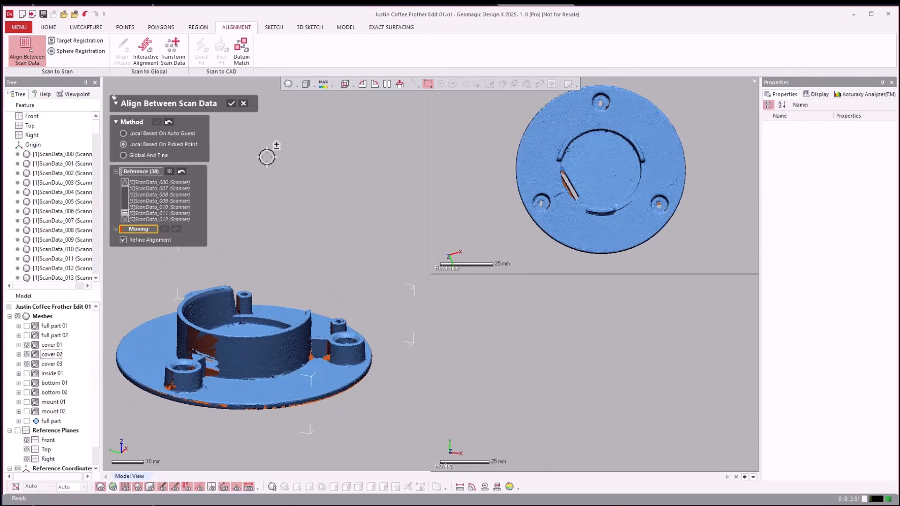
click(231, 104)
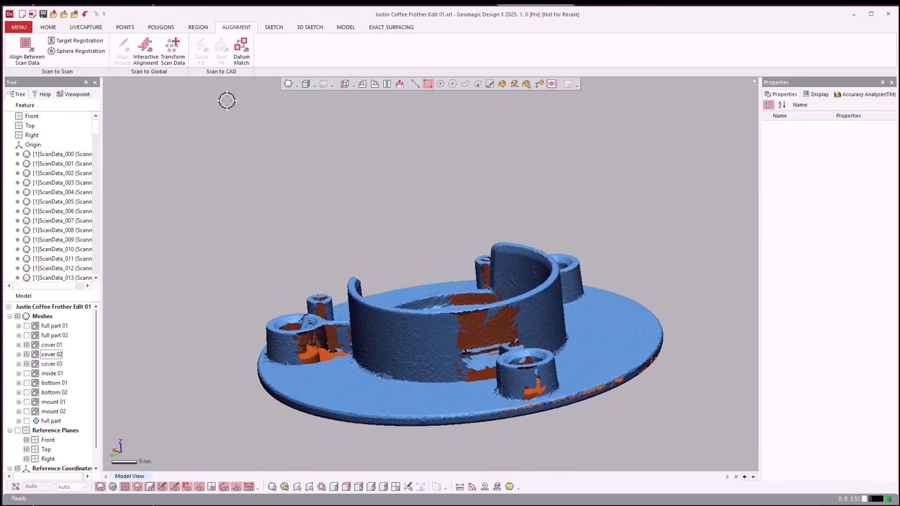
Set up a Global And Fine alignment of cover 01 to cover 03, using only small transforms and reliable scan data, without a maximum average deviation.
click(25, 50)
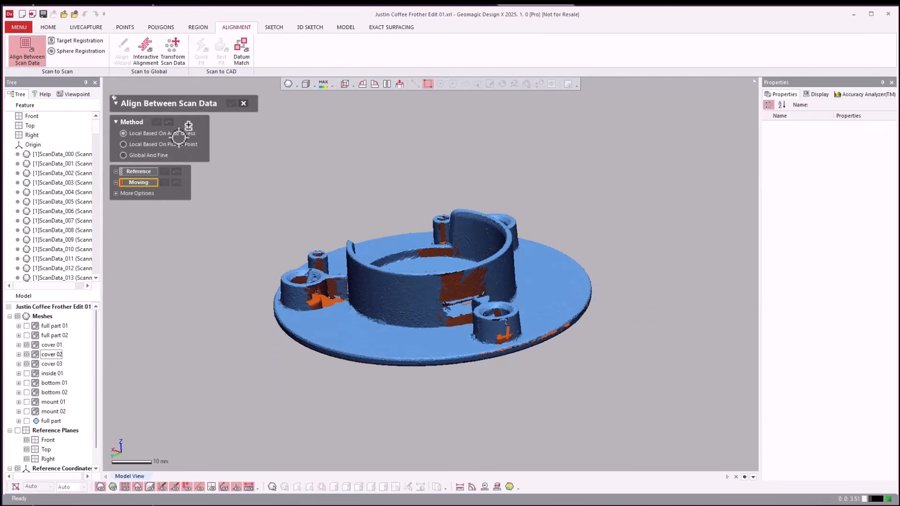
click(143, 156)
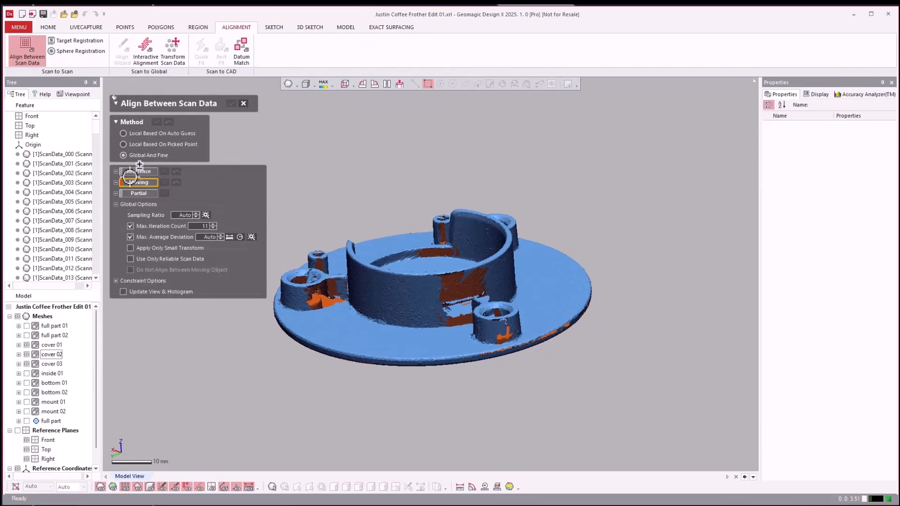
click(56, 345)
click(51, 365)
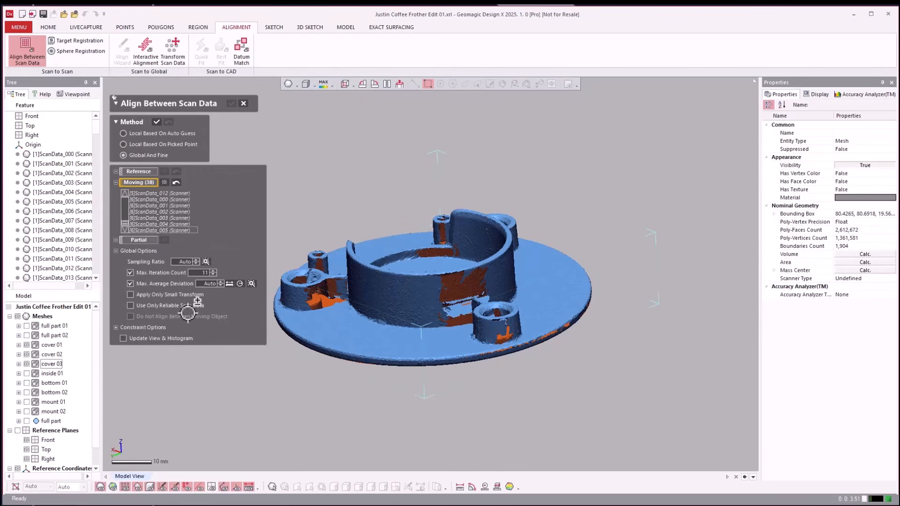
click(144, 284)
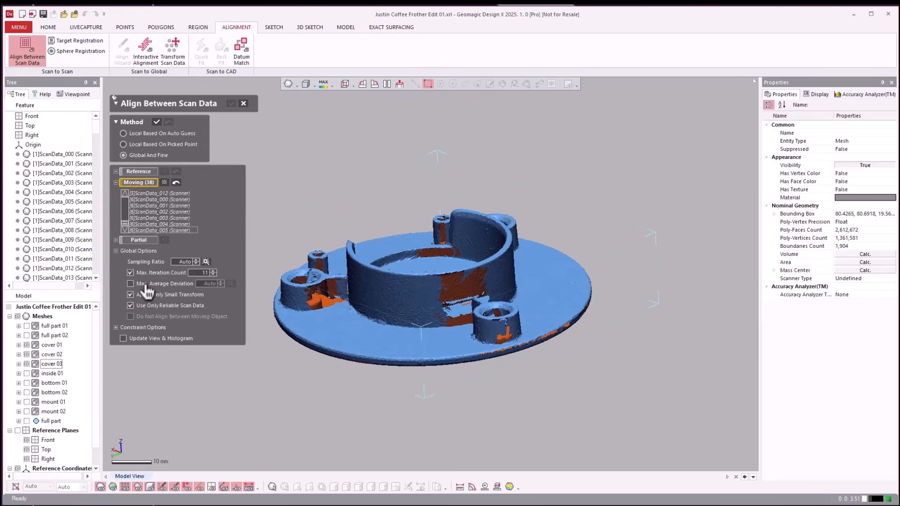
Run the global fine alignment on the cover scans and accept it.
click(156, 122)
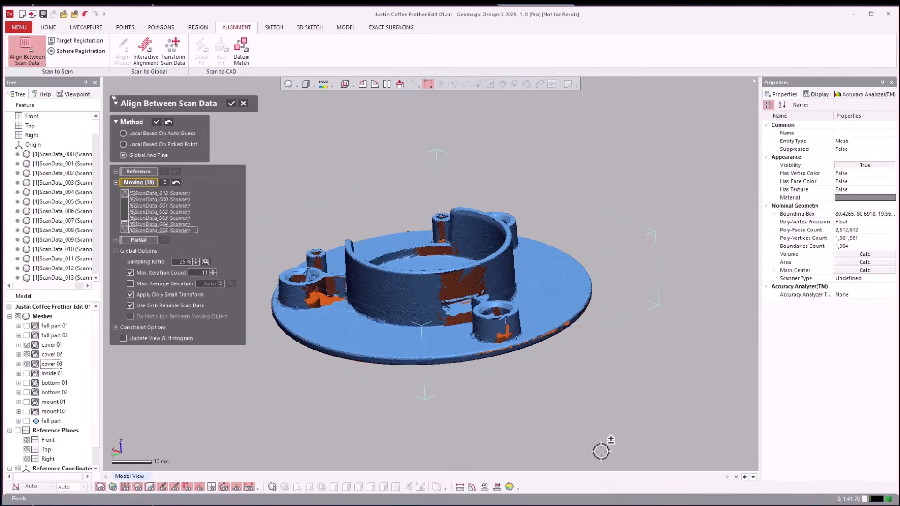
right_drag(600, 445, 614, 383)
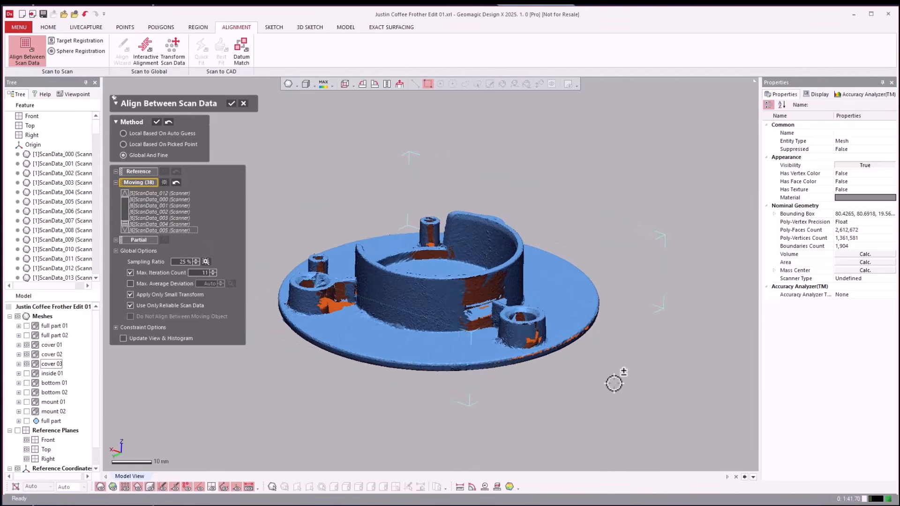
key(Return)
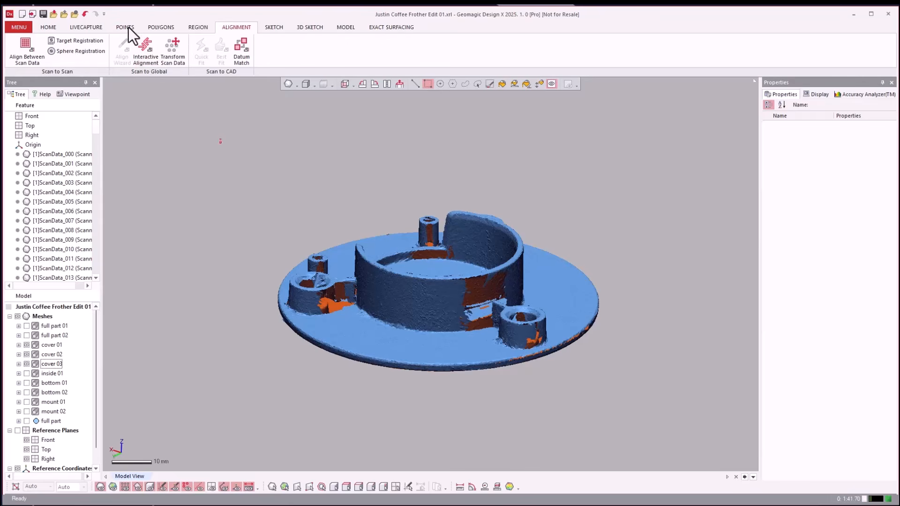
Merge the cover 01, cover 02 and cover 03 scans with Volume Merge, geometry capture accuracy near Tight and edge length multiplier 0.5.
click(157, 28)
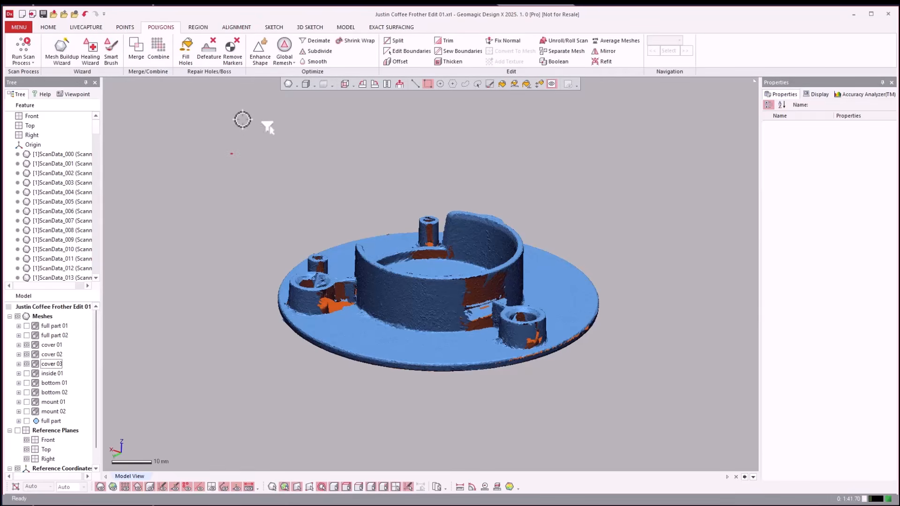
scroll(285, 165, up, 3)
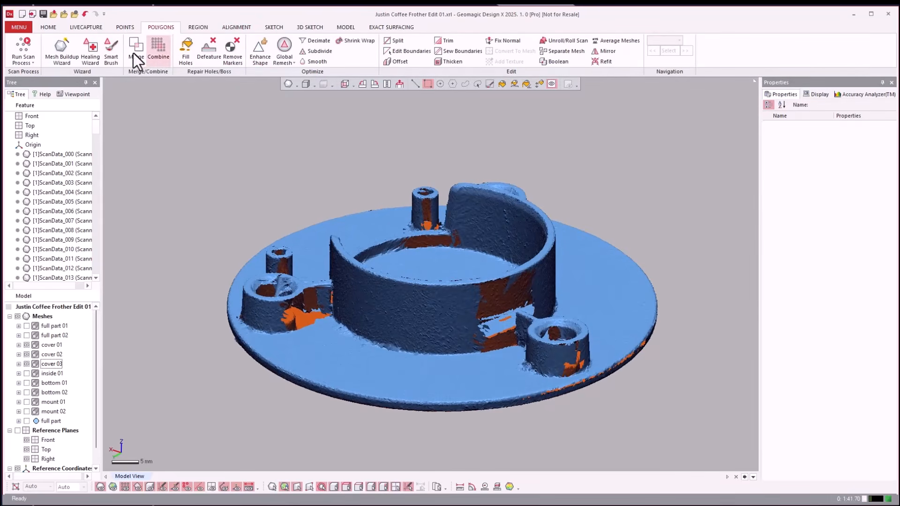
click(133, 48)
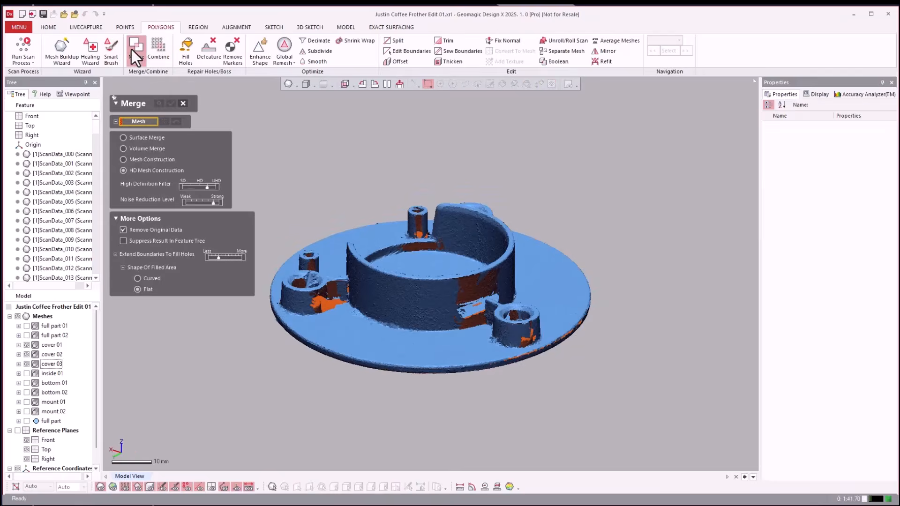
click(145, 148)
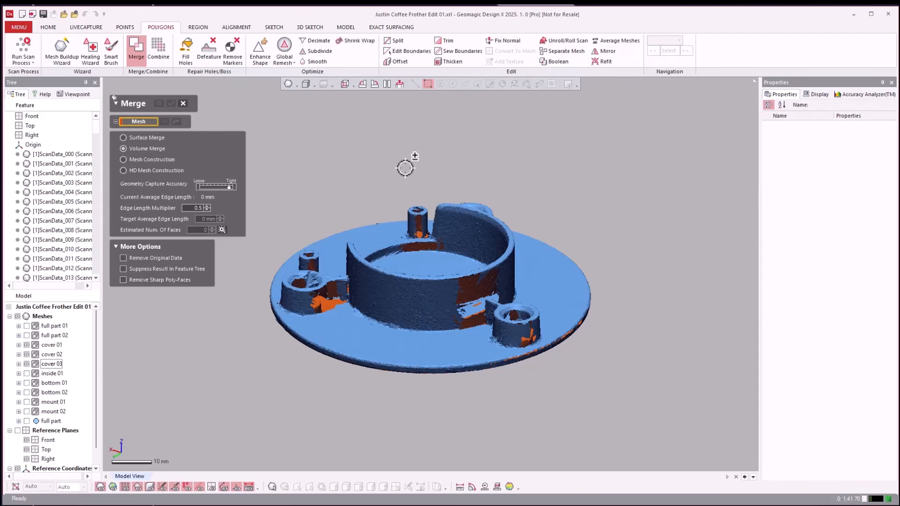
click(52, 346)
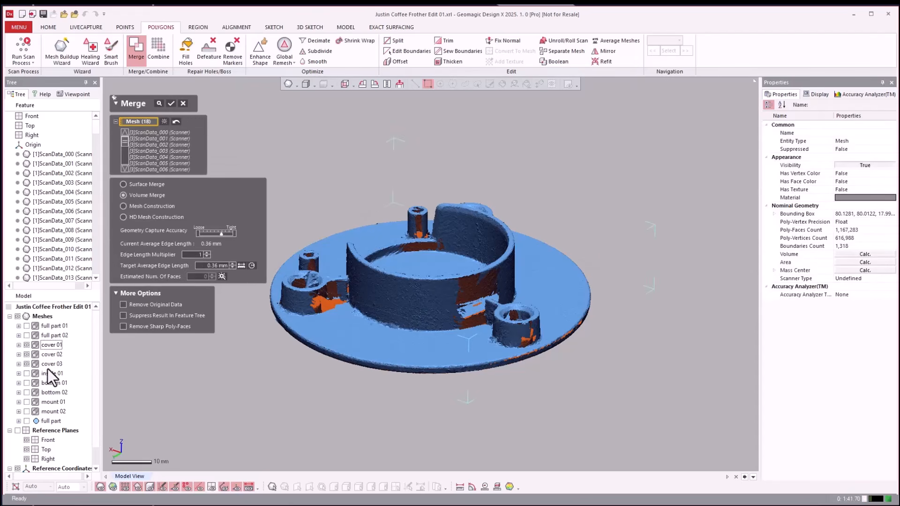
click(50, 365)
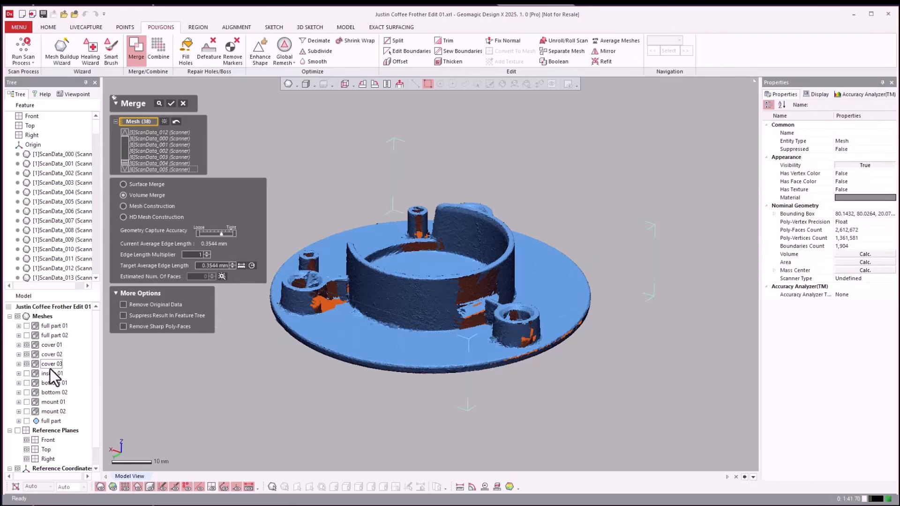
click(229, 235)
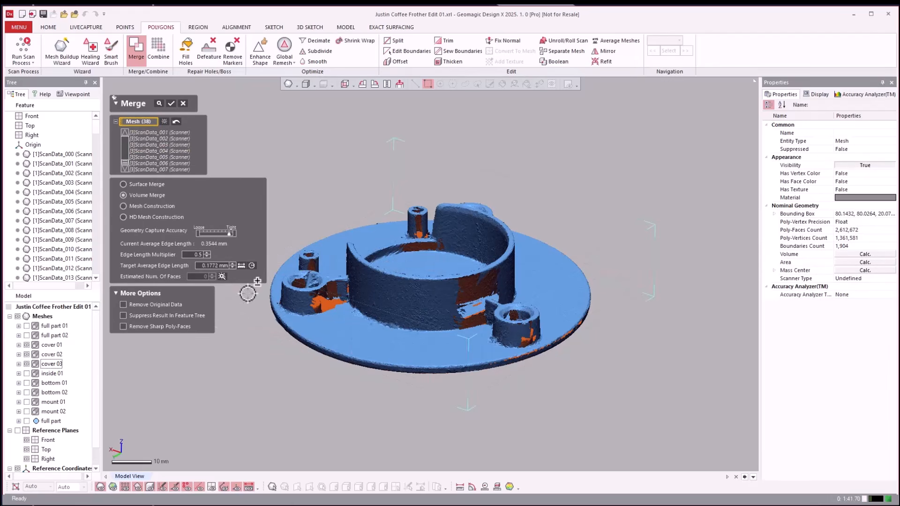
key(Return)
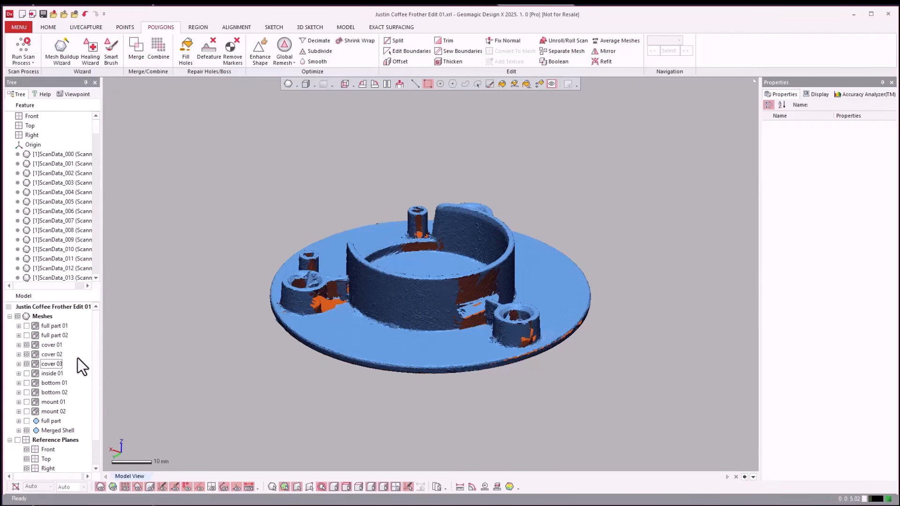
Hide the original cover 01, cover 02 and cover 03 scan groups so only the merged mesh is displayed.
click(27, 346)
click(27, 354)
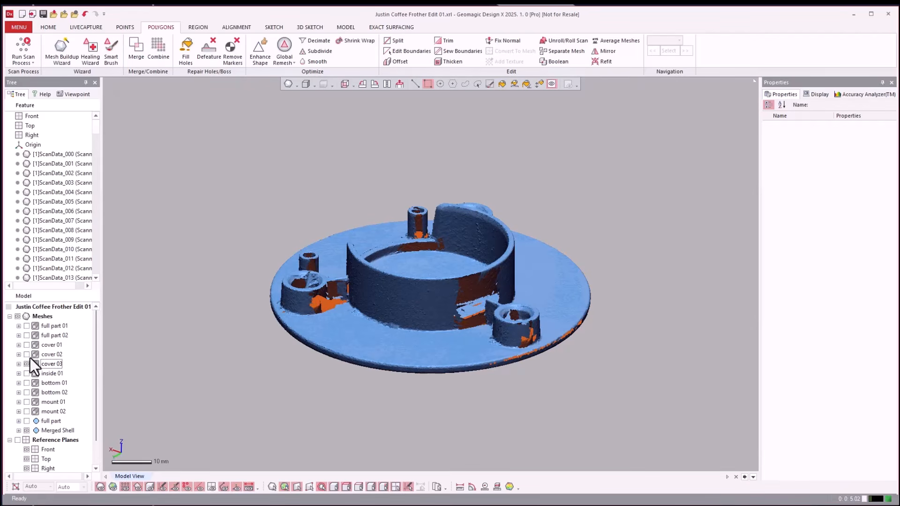
click(27, 362)
right_click(54, 347)
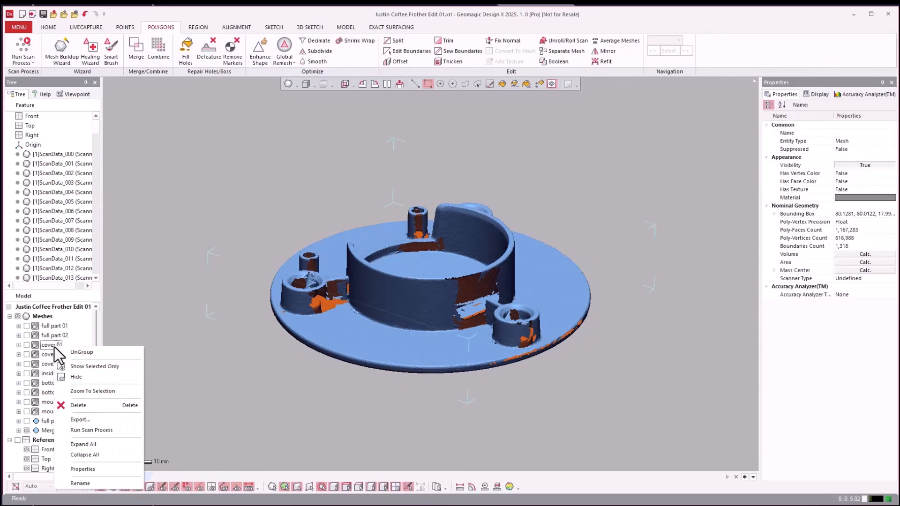
click(81, 483)
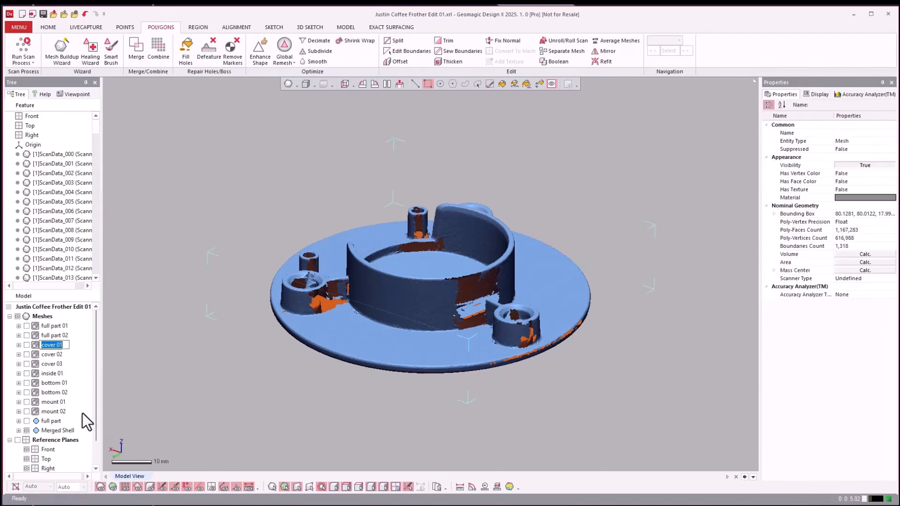
click(221, 385)
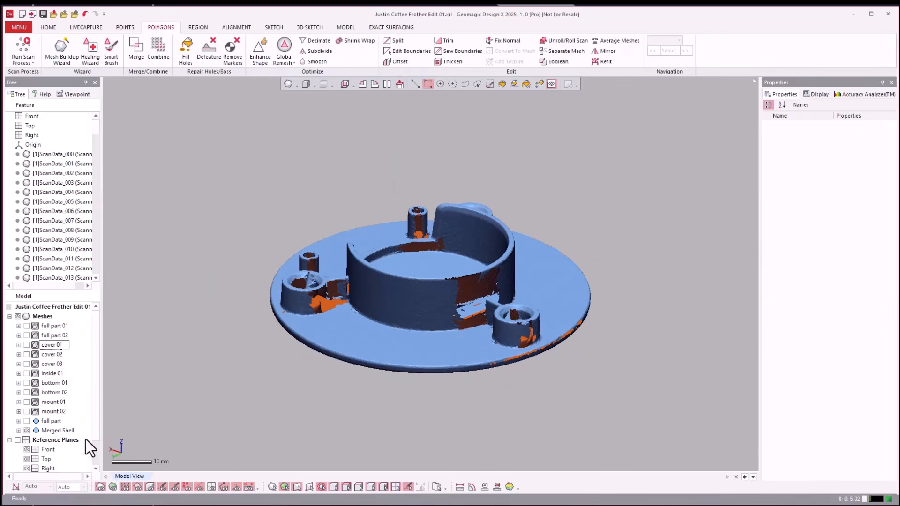
Rename the merged cover mesh as cover.
click(52, 434)
right_click(52, 434)
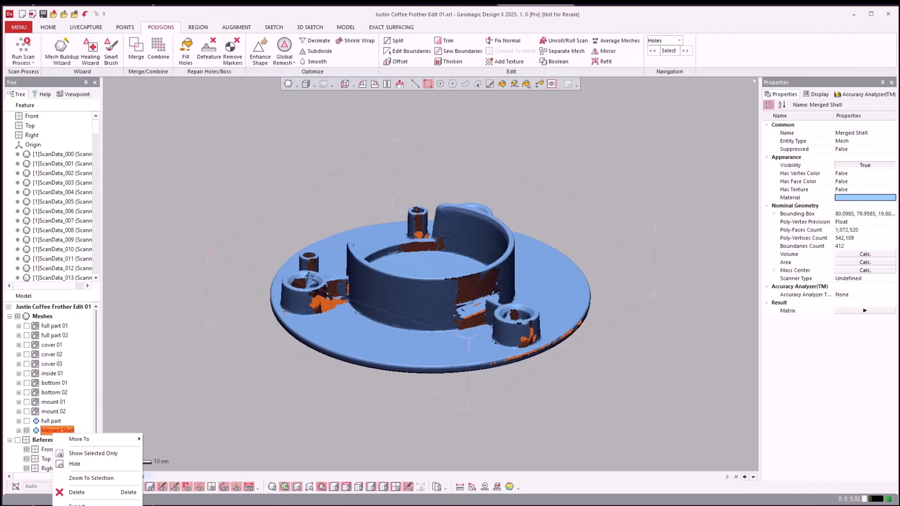
key(Escape)
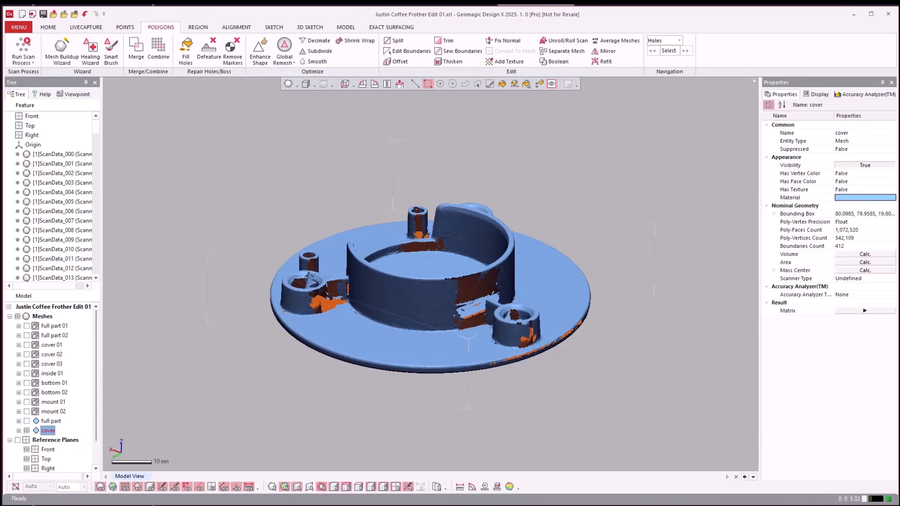
click(403, 437)
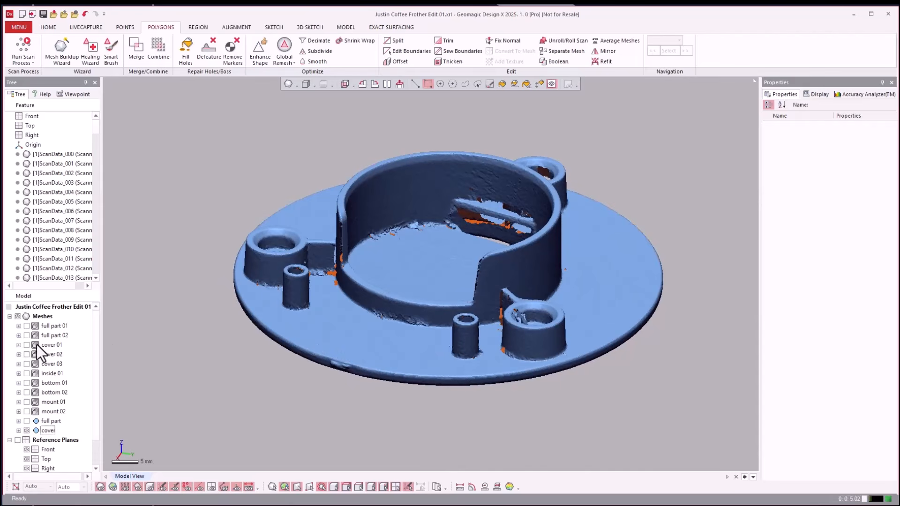
Hide the cover mesh and examine how the inside 01 and bottom 01 scans lie relative to each other.
click(29, 433)
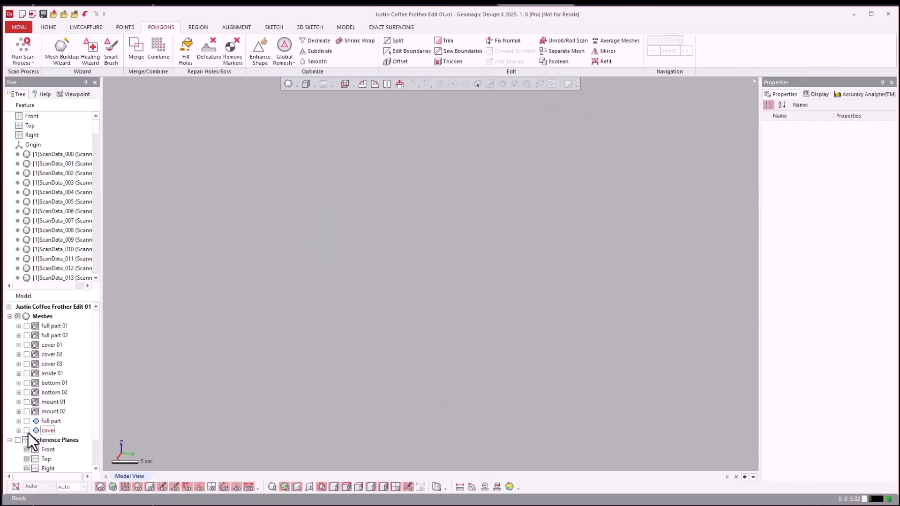
click(46, 377)
click(26, 373)
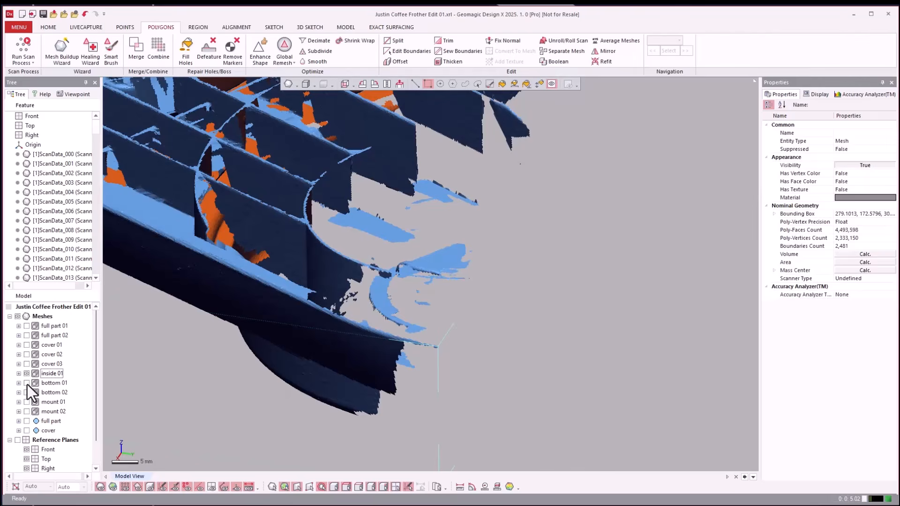
click(27, 383)
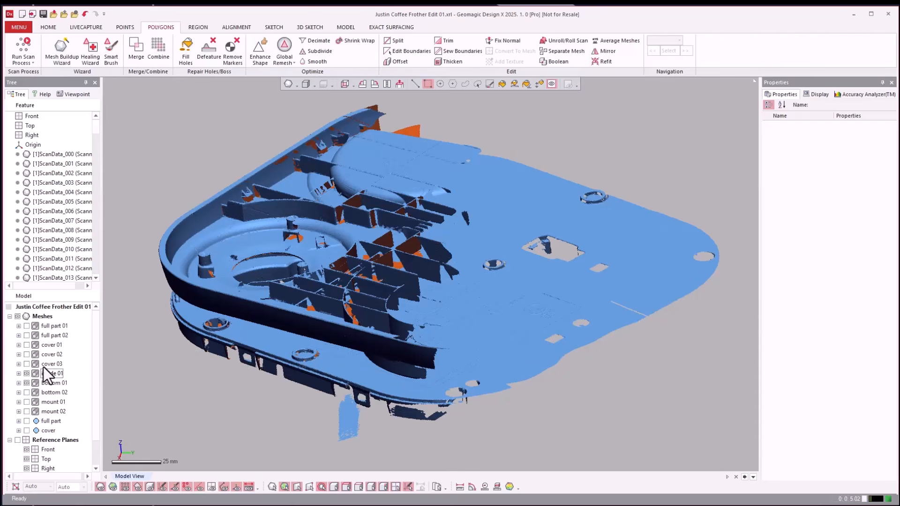
click(26, 374)
click(26, 383)
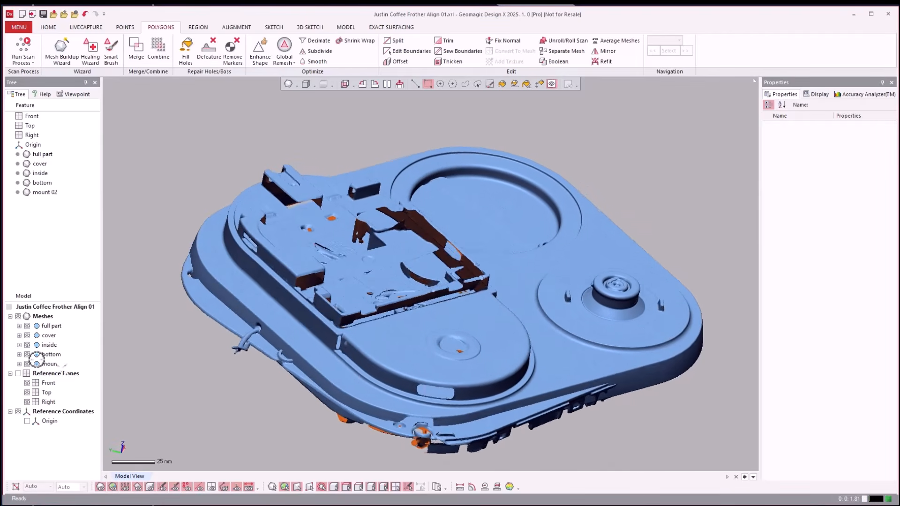
Review the merged meshes by isolating full part, and by showing cover, inside, bottom and mount 02 with full part hidden.
drag(28, 365, 28, 336)
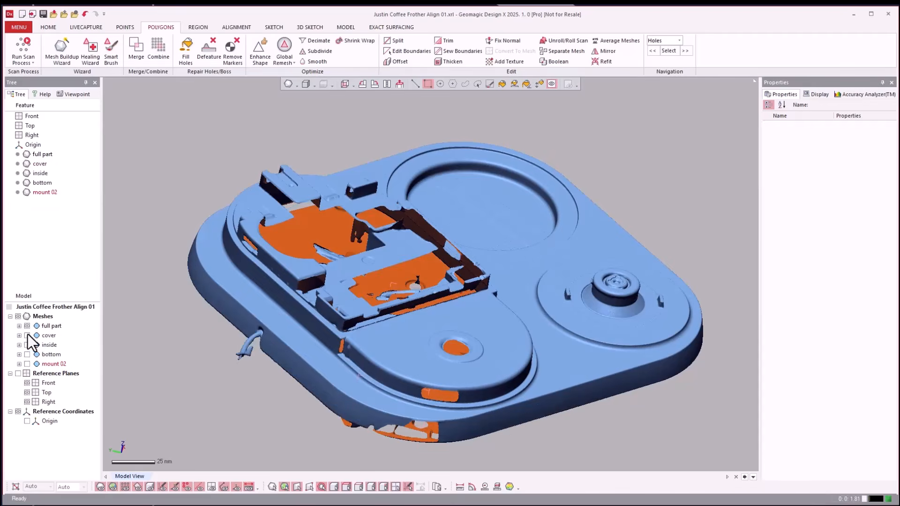
click(28, 336)
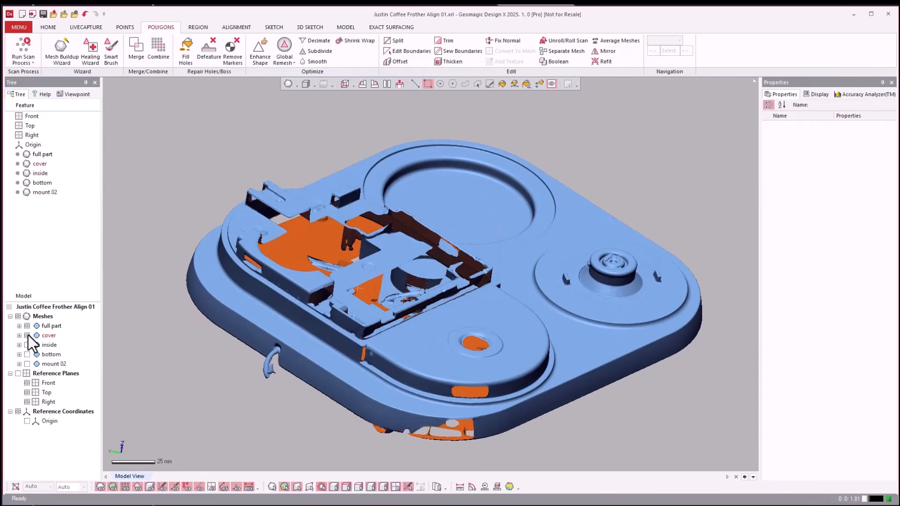
click(27, 325)
click(27, 345)
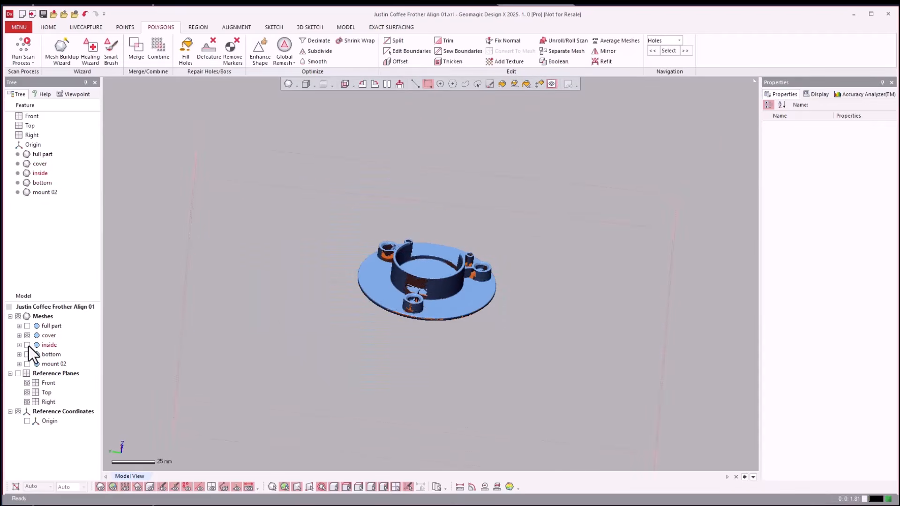
click(27, 345)
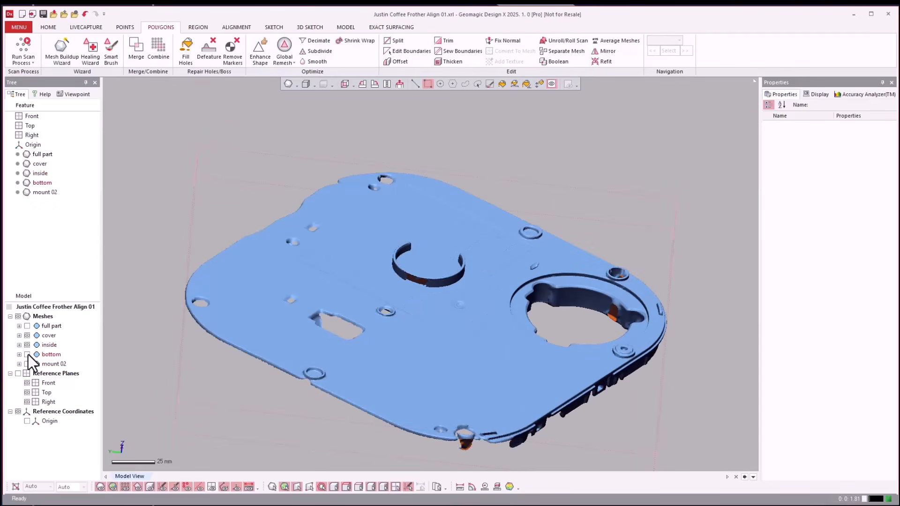
click(28, 364)
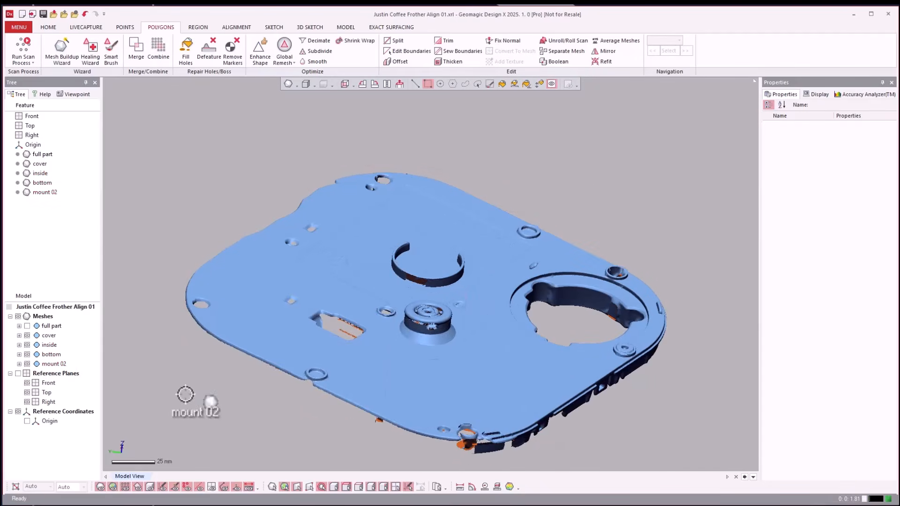
Hide the cover, inside, bottom and mount 02 meshes and display only the full part mesh.
click(26, 364)
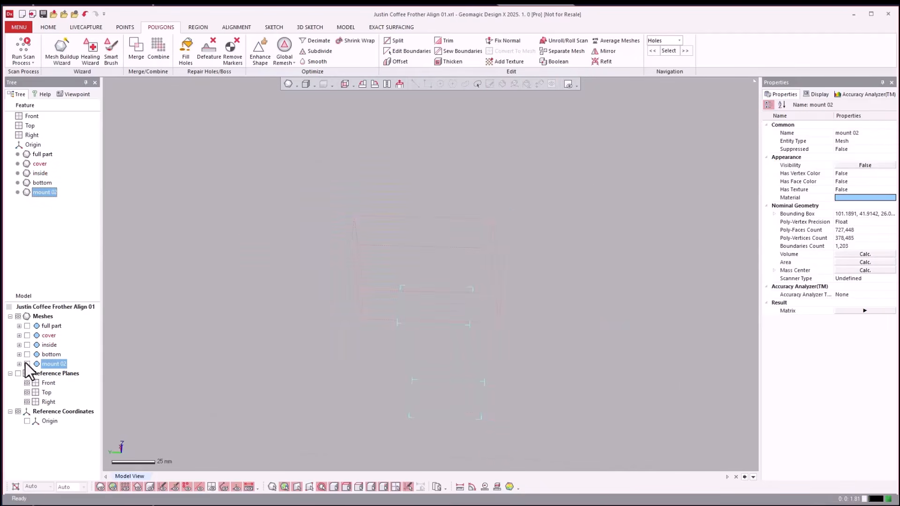
click(178, 325)
click(27, 327)
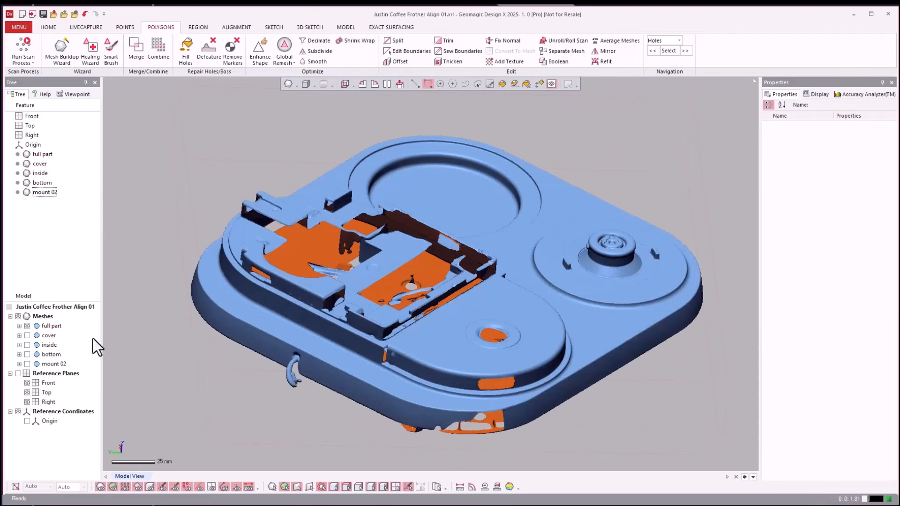
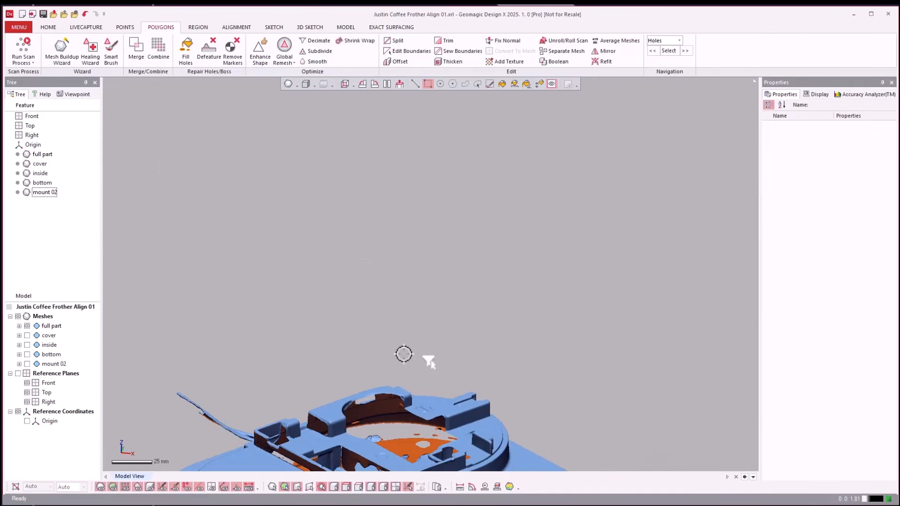
Insert one region on the full part mesh from the round knob's side, rim and flared base plus the flat disc around it.
key(ctrl+f)
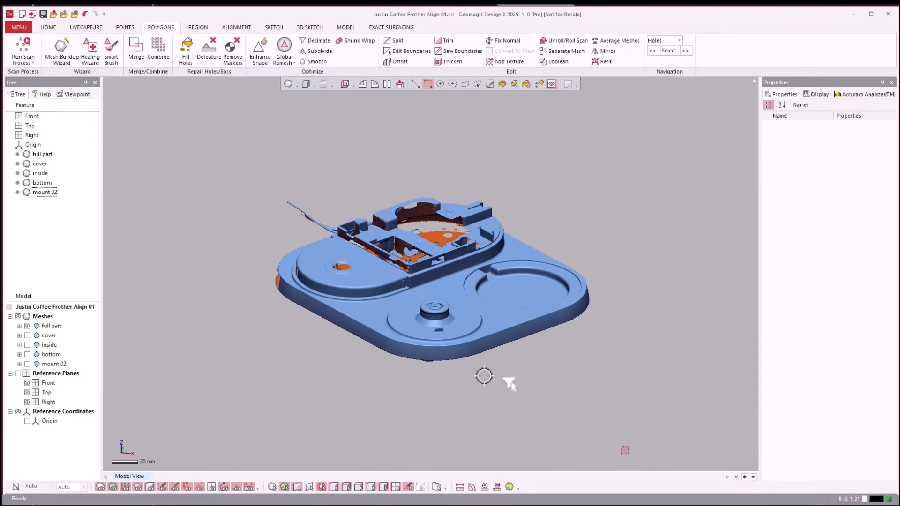
scroll(421, 363, up, 5)
scroll(403, 341, up, 5)
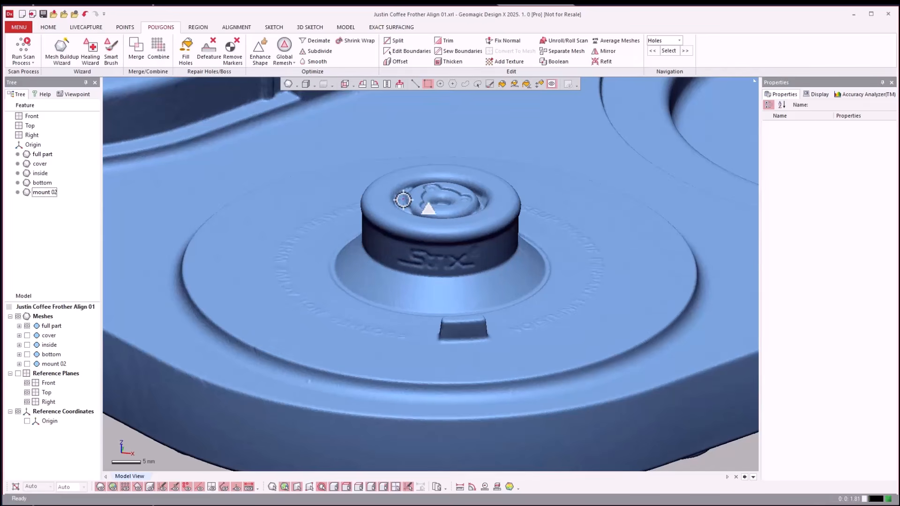
click(198, 27)
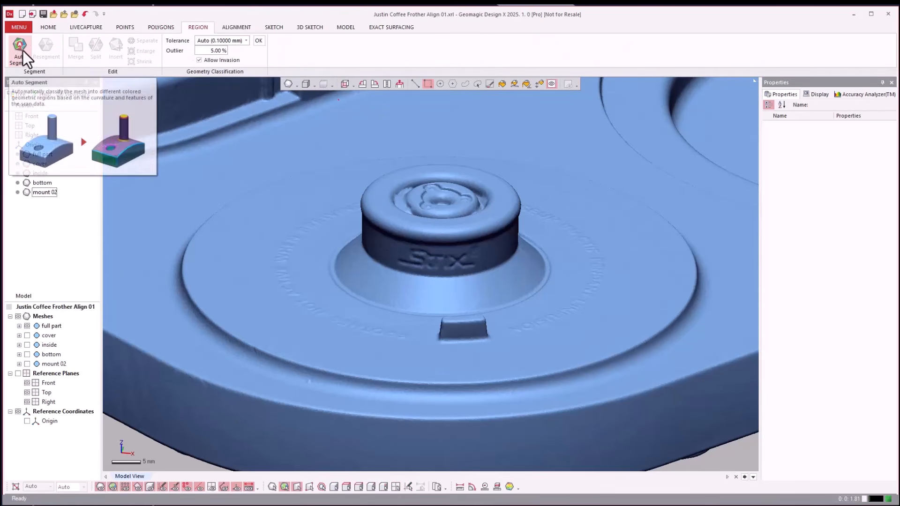
click(539, 83)
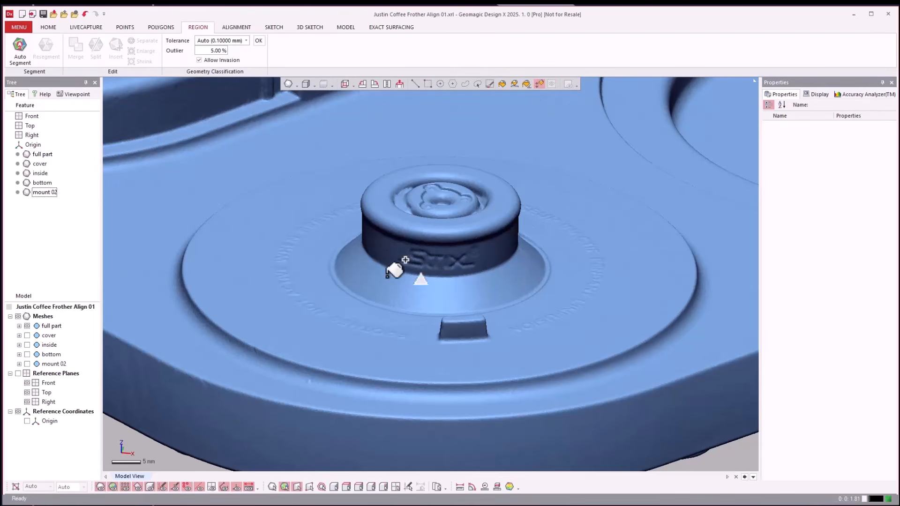
click(378, 239)
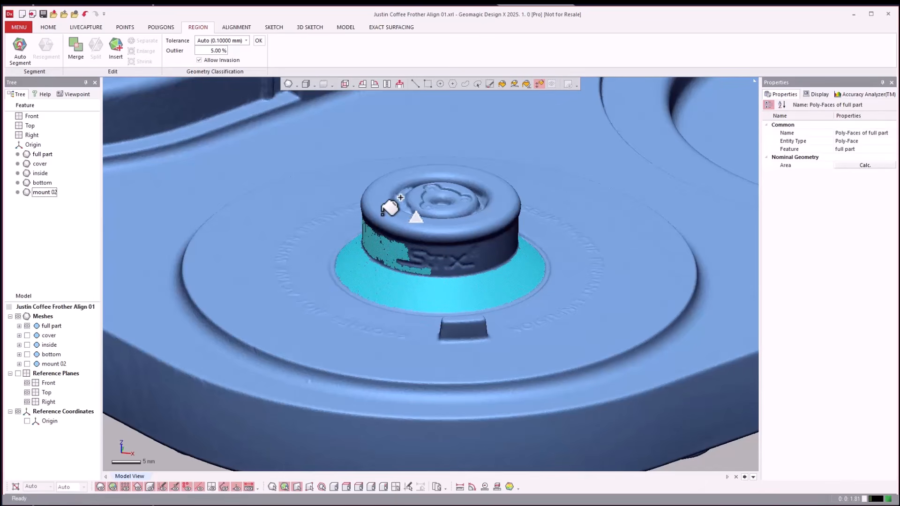
click(383, 209)
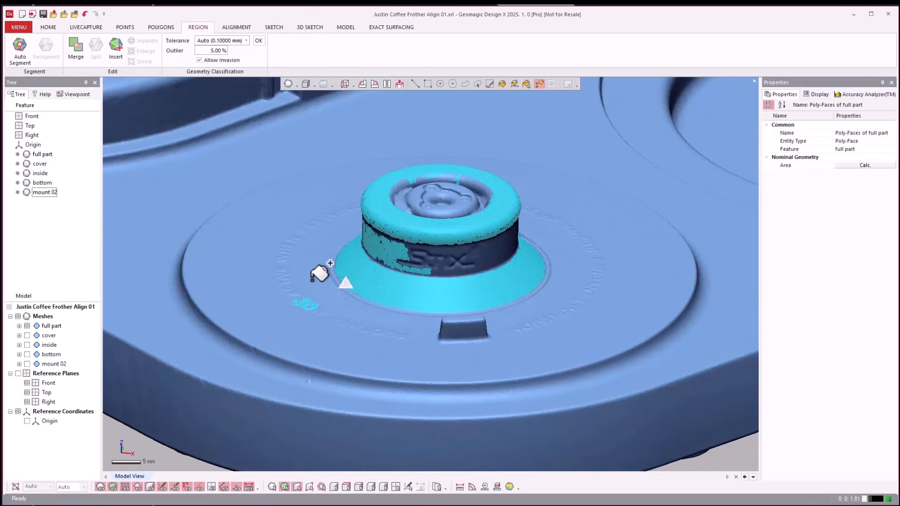
click(310, 266)
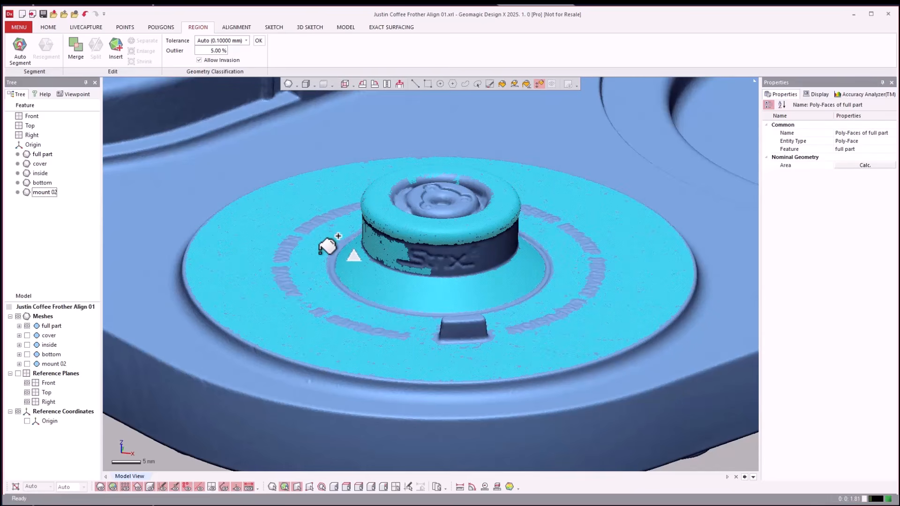
click(512, 218)
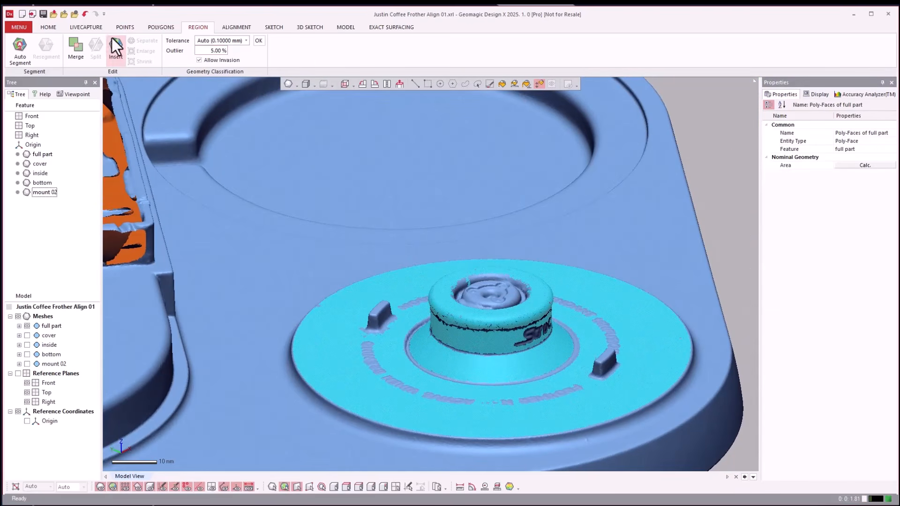
click(116, 46)
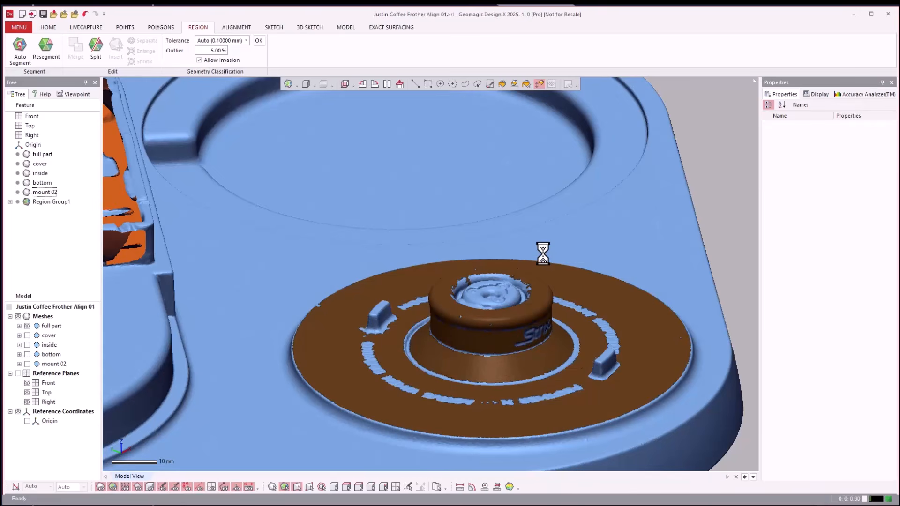
Add a reference vector through the knob from its region using the Revolving Axis method.
scroll(549, 244, down, 2)
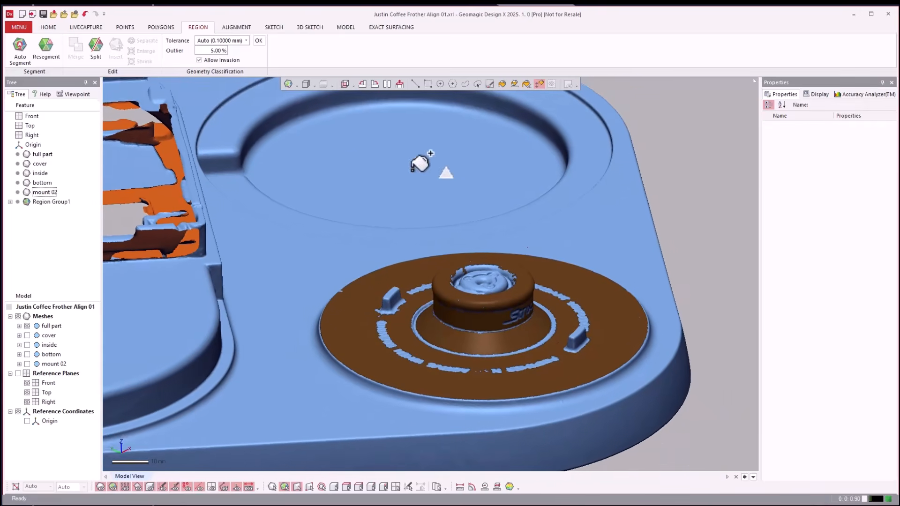
click(48, 27)
click(257, 58)
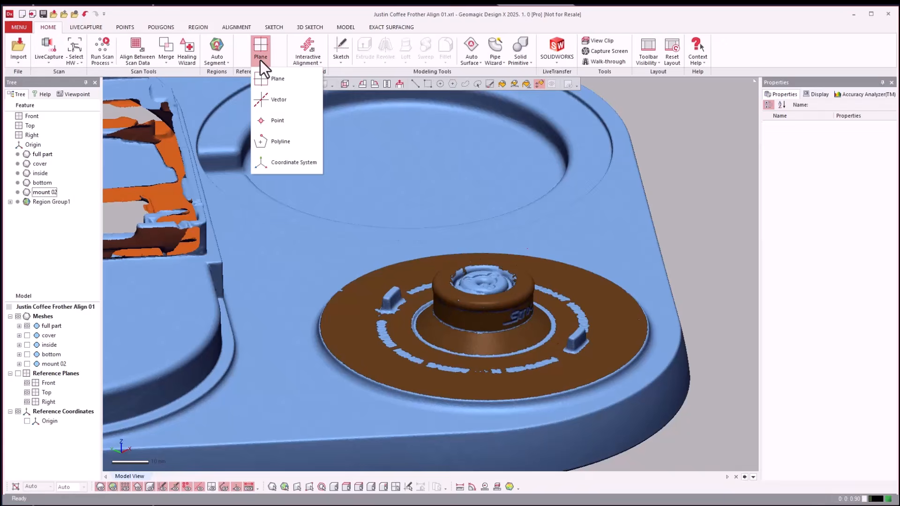
click(274, 98)
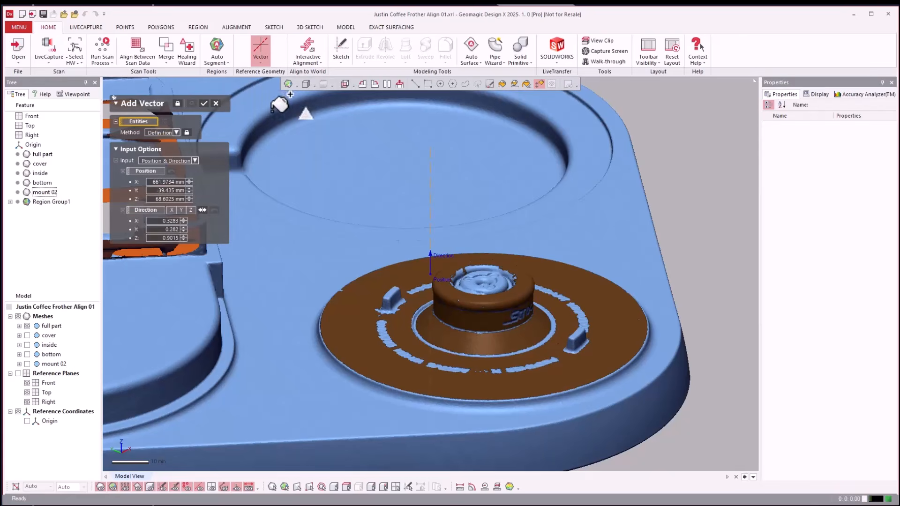
click(176, 133)
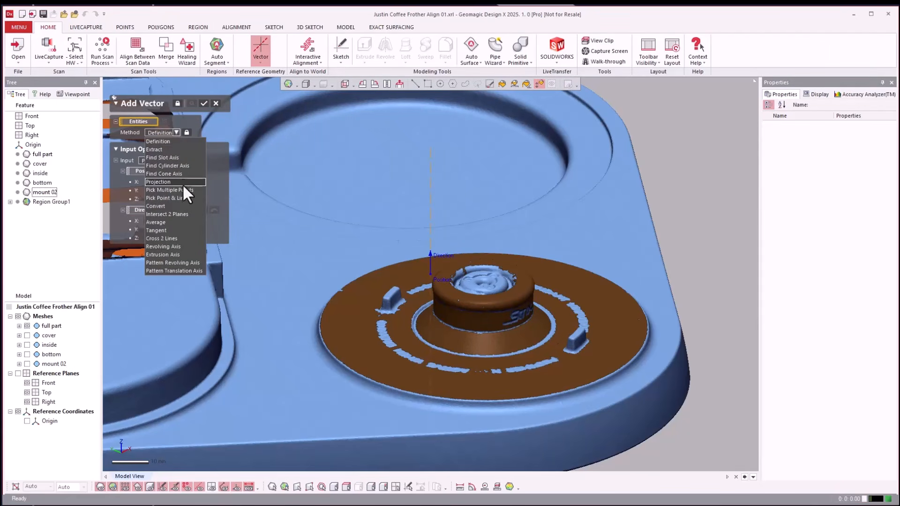
click(184, 247)
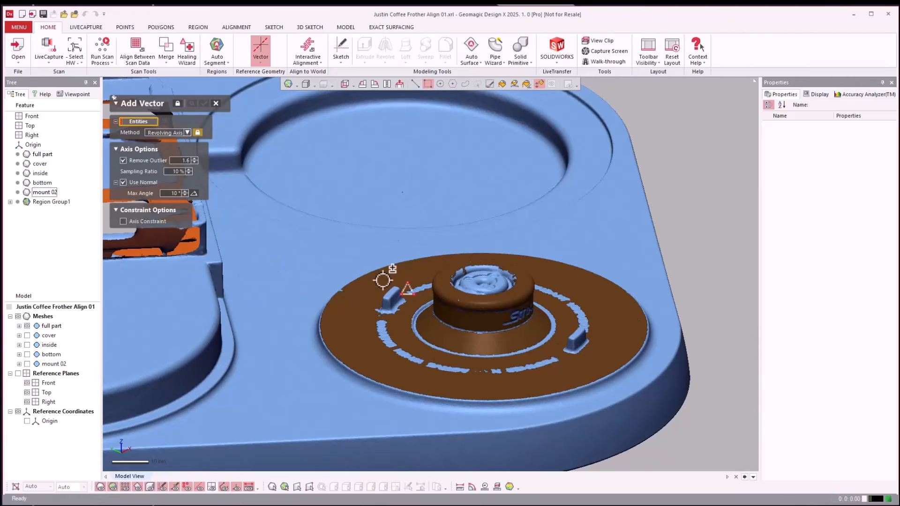
click(362, 337)
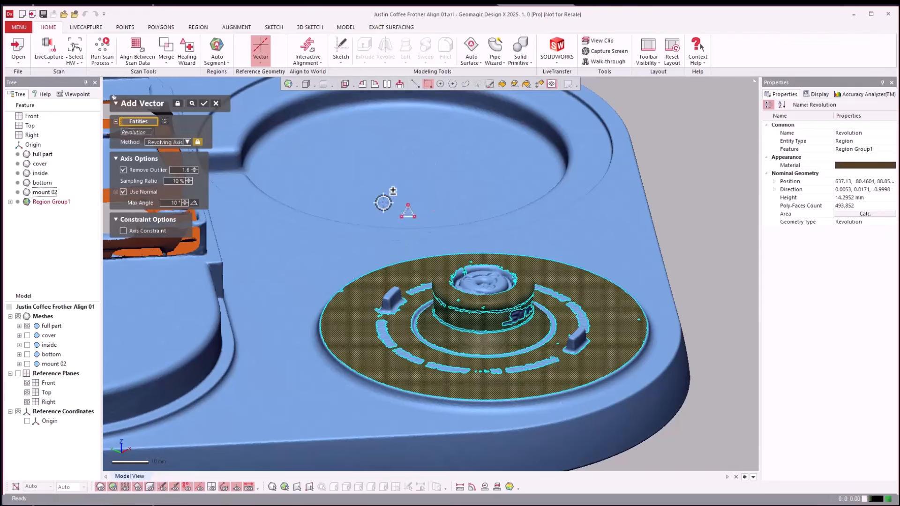
click(204, 103)
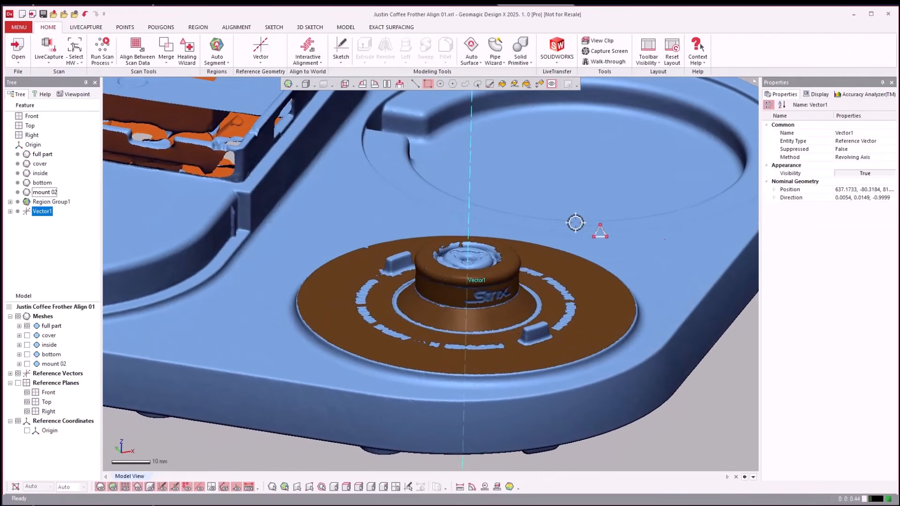
click(705, 396)
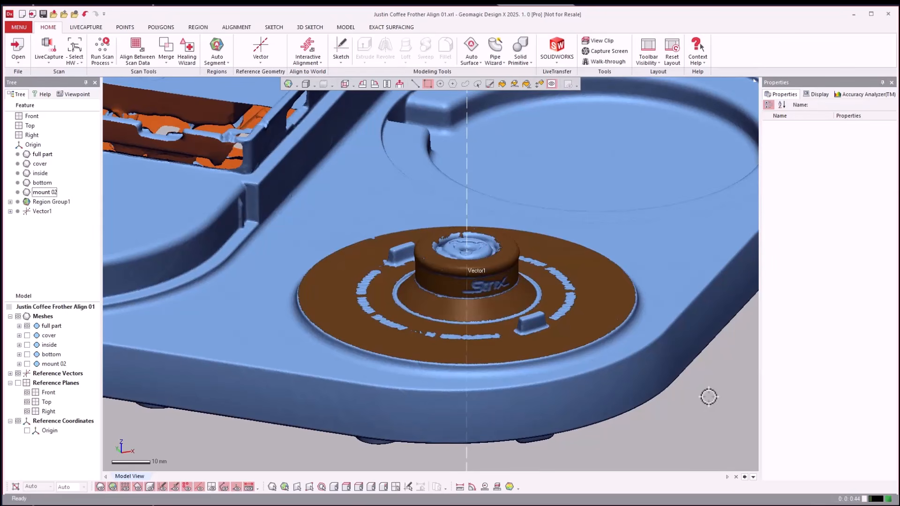
Insert a region on the flat top surface of the tray surrounding the recesses and check its fitted geometry.
scroll(232, 331, down, 3)
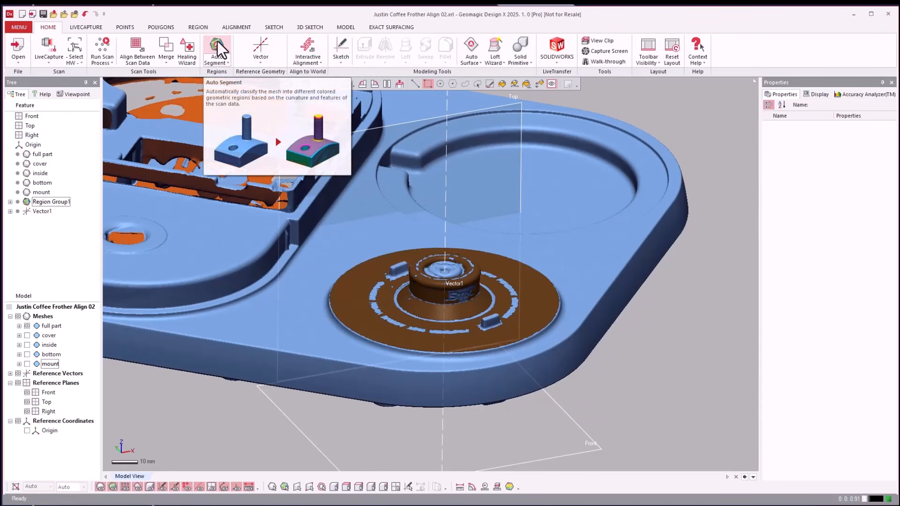
click(198, 28)
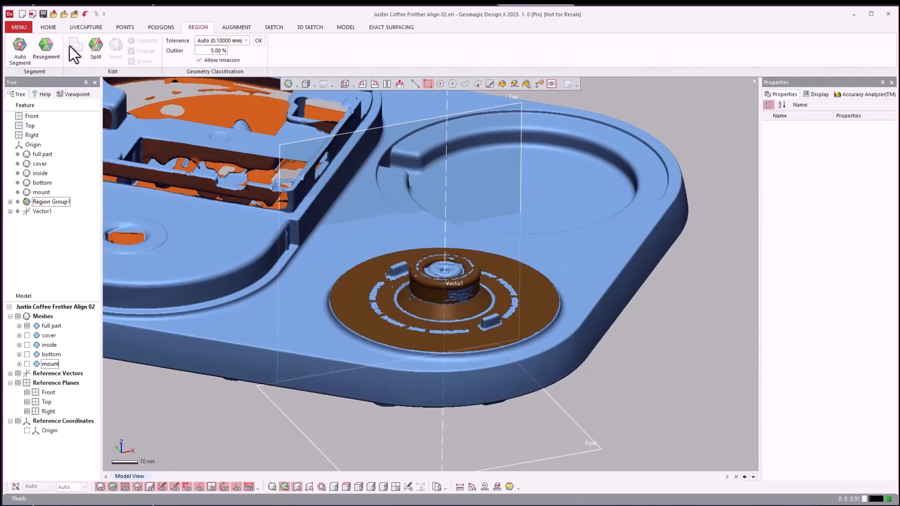
click(539, 84)
drag(593, 250, 592, 225)
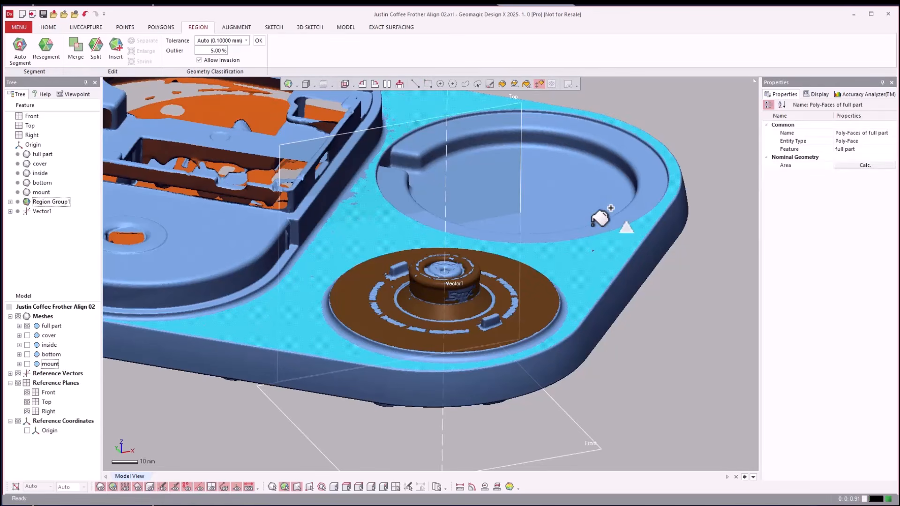
scroll(593, 225, down, 4)
right_drag(594, 225, 591, 223)
click(178, 260)
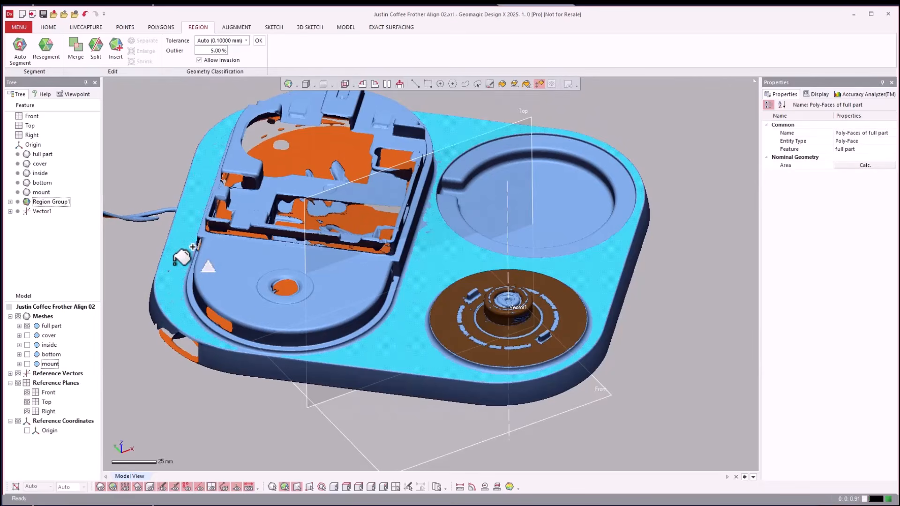
mouse_move(428, 225)
right_down()
mouse_move(438, 230)
mouse_move(432, 220)
right_up()
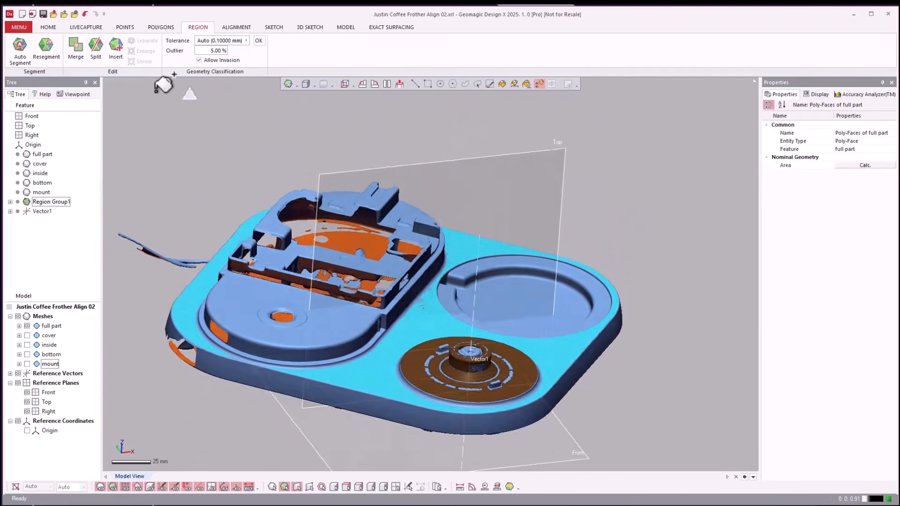
click(119, 42)
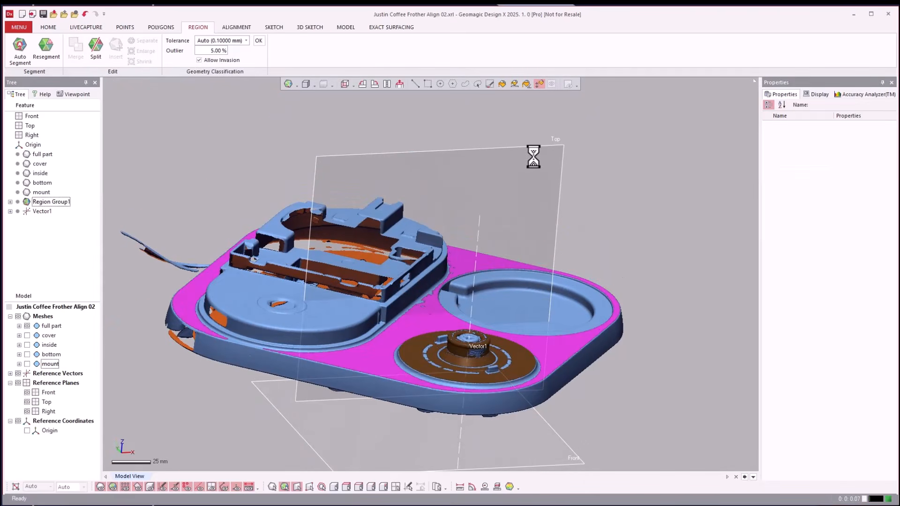
click(427, 84)
click(551, 359)
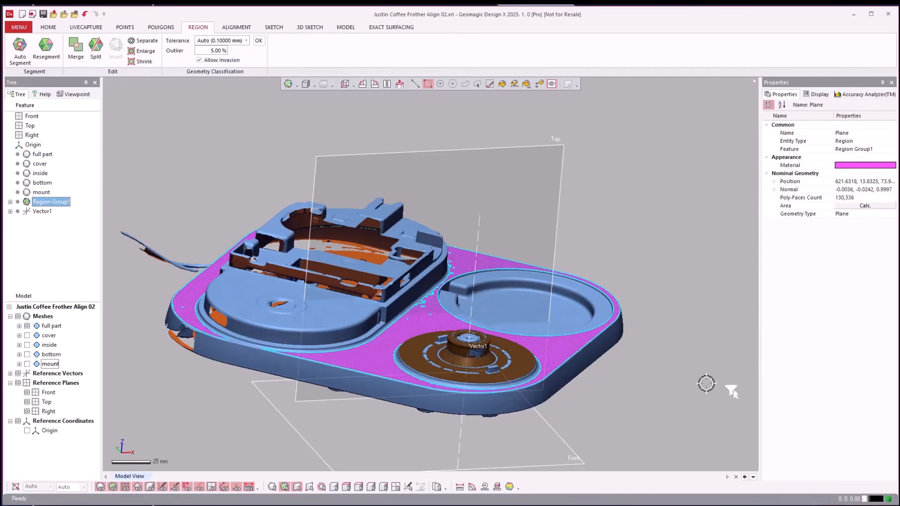
scroll(675, 382, up, 5)
click(675, 382)
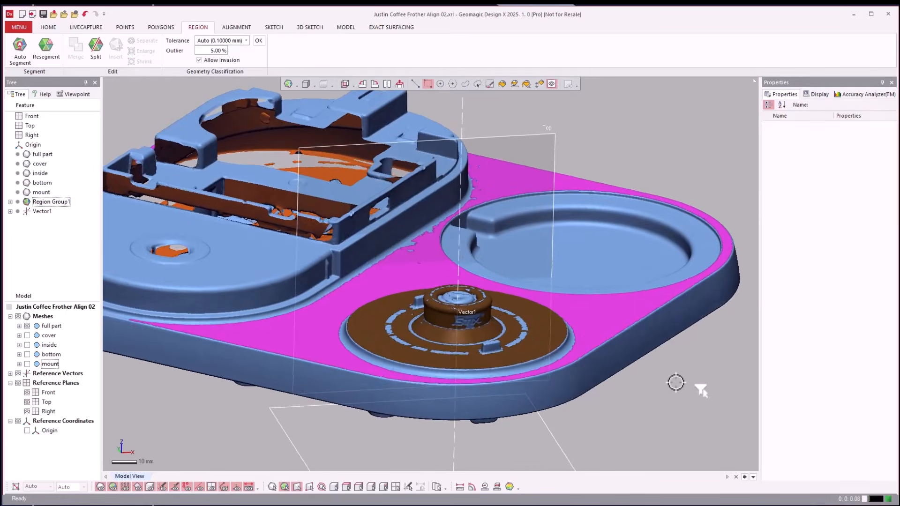
Insert a region on the straight vertical side wall of the raised housing facing the knob and check its fitted geometry.
scroll(676, 382, down, 5)
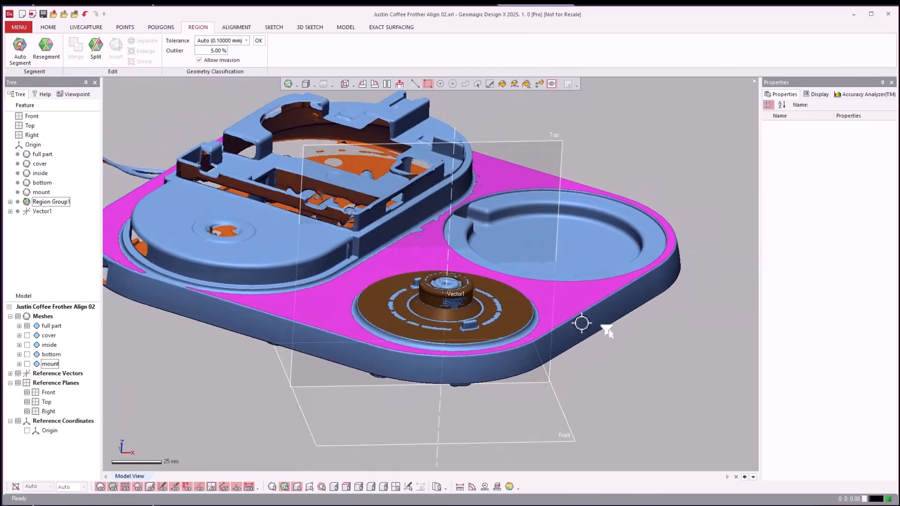
right_drag(581, 323, 620, 326)
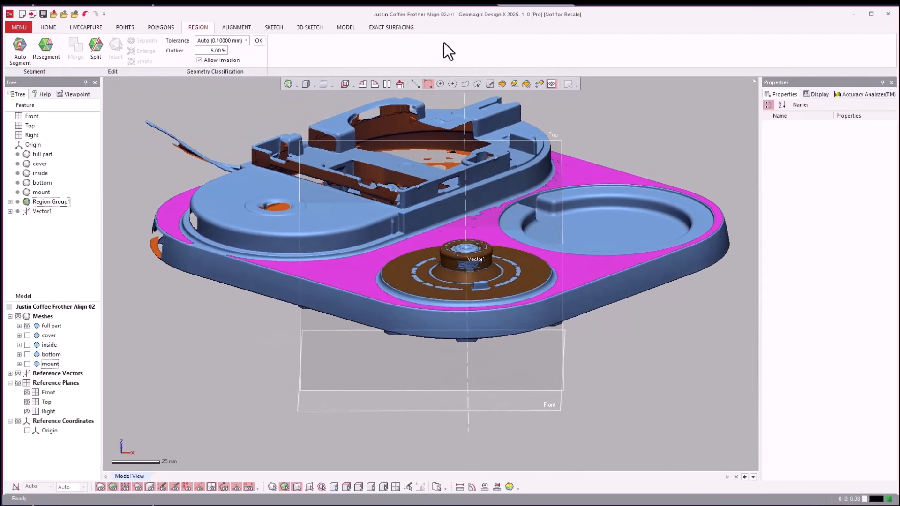
click(540, 84)
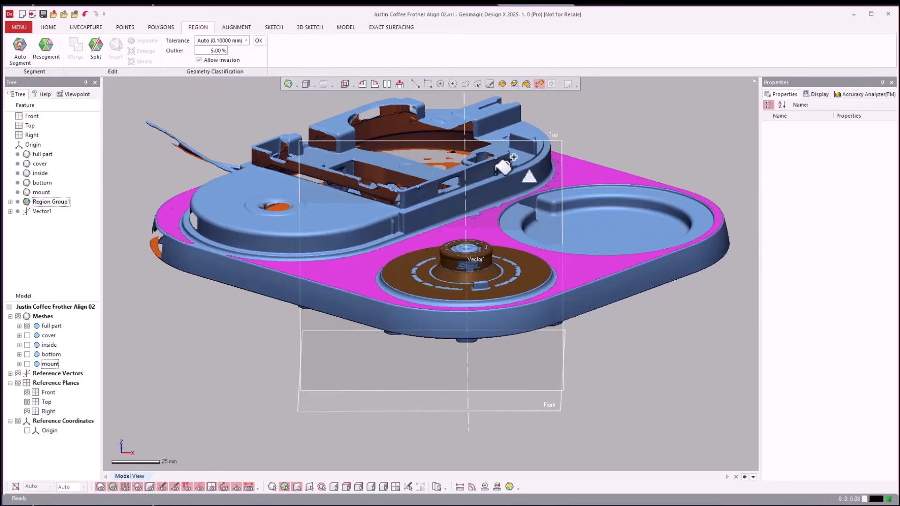
click(463, 201)
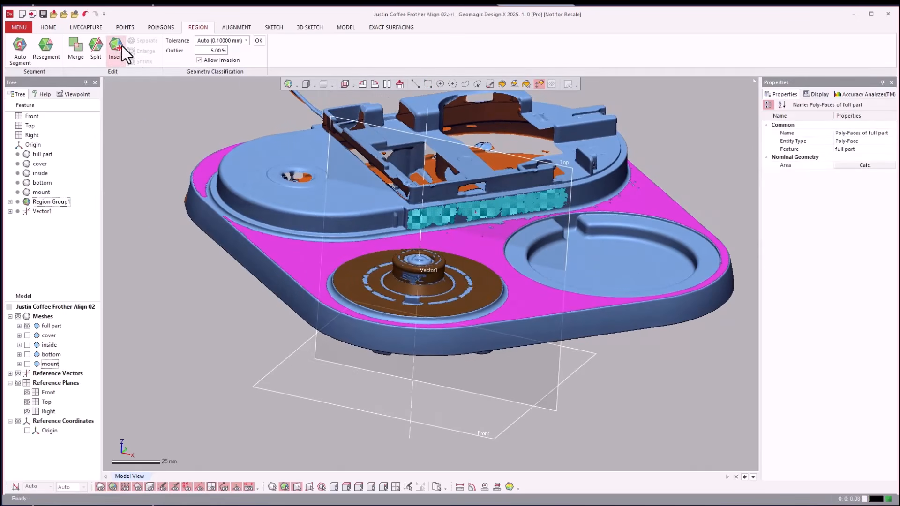
click(120, 46)
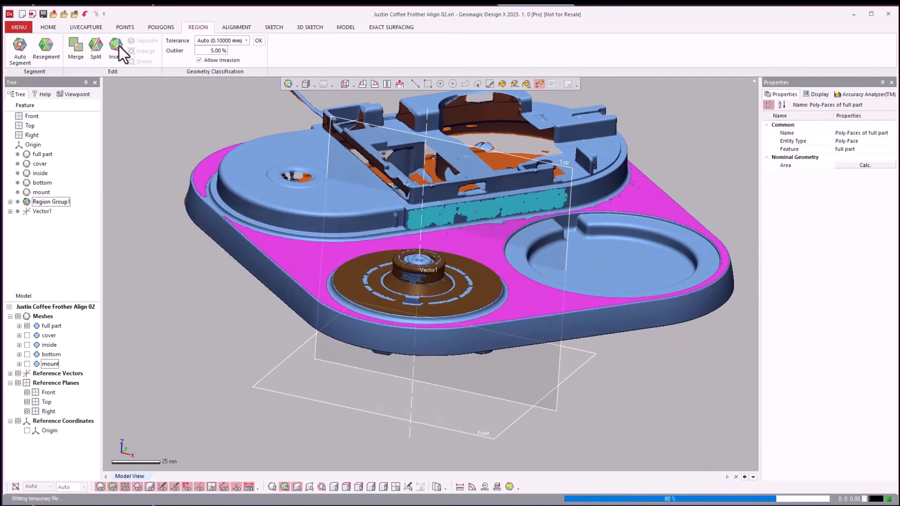
click(432, 84)
click(457, 207)
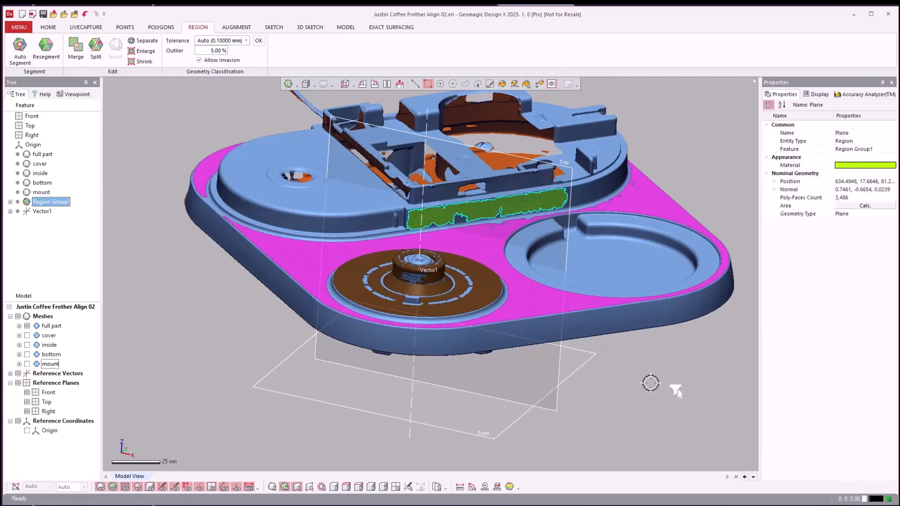
click(652, 381)
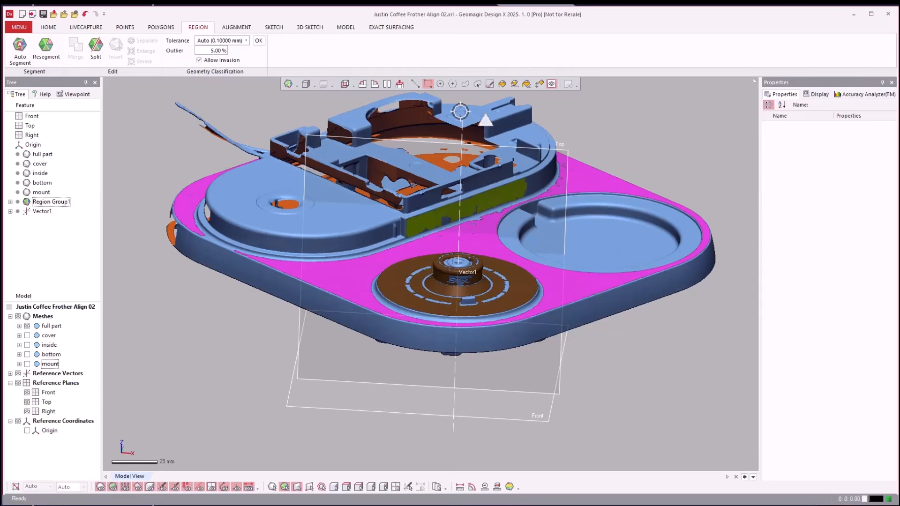
Start an Interactive Alignment with the full part mesh as the moving entity and widen the view of the moving part.
click(46, 28)
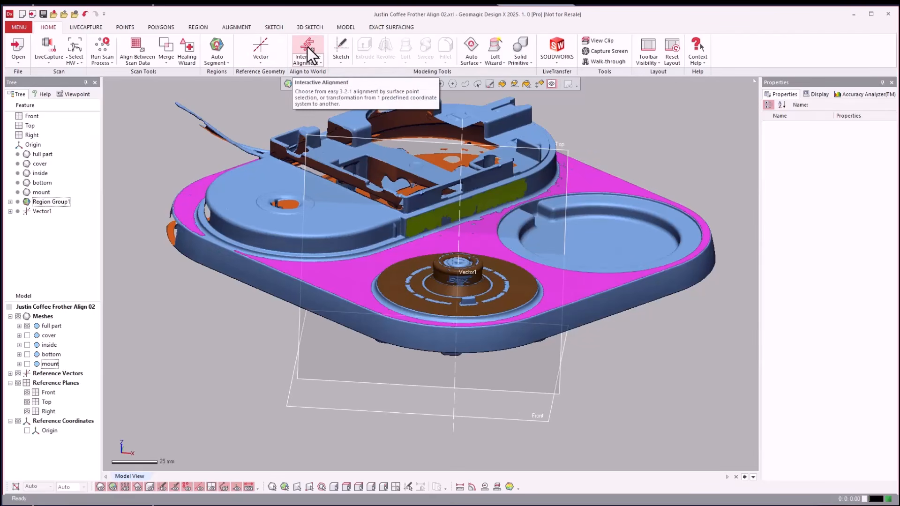
right_drag(645, 371, 646, 370)
scroll(647, 369, down, 2)
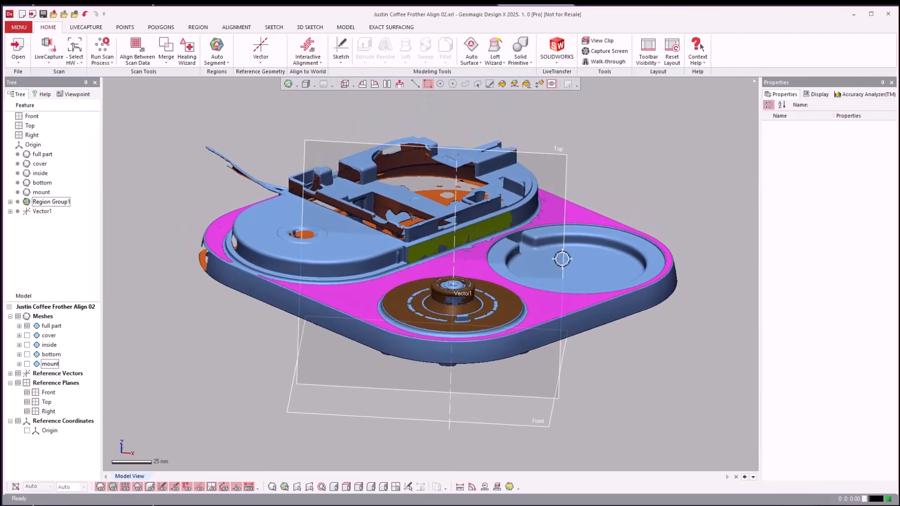
click(313, 49)
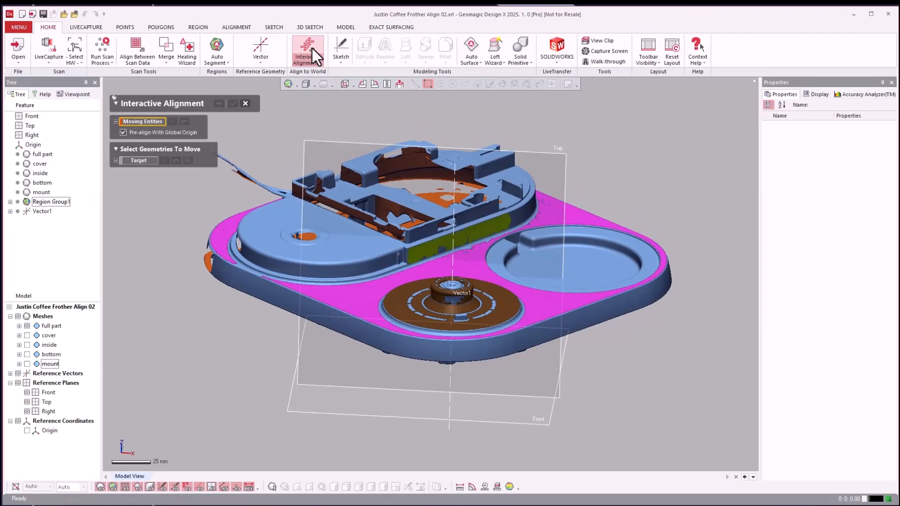
click(272, 299)
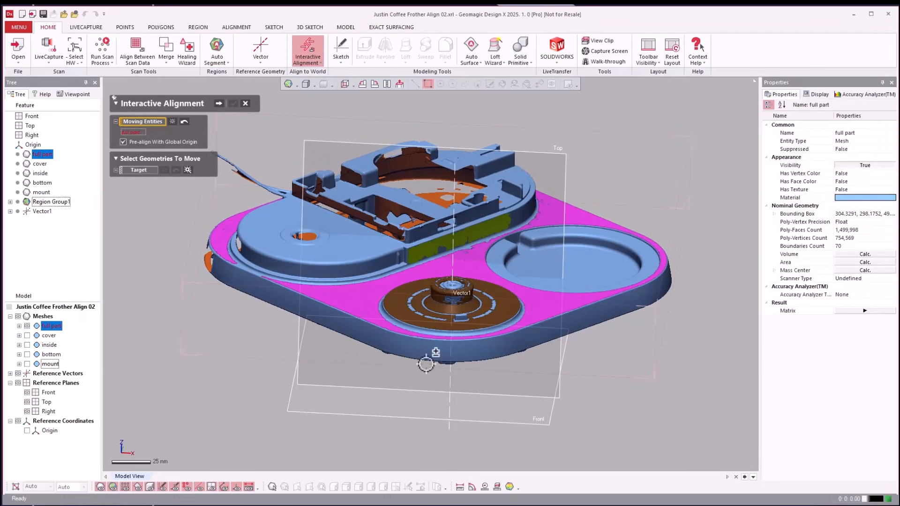
click(218, 103)
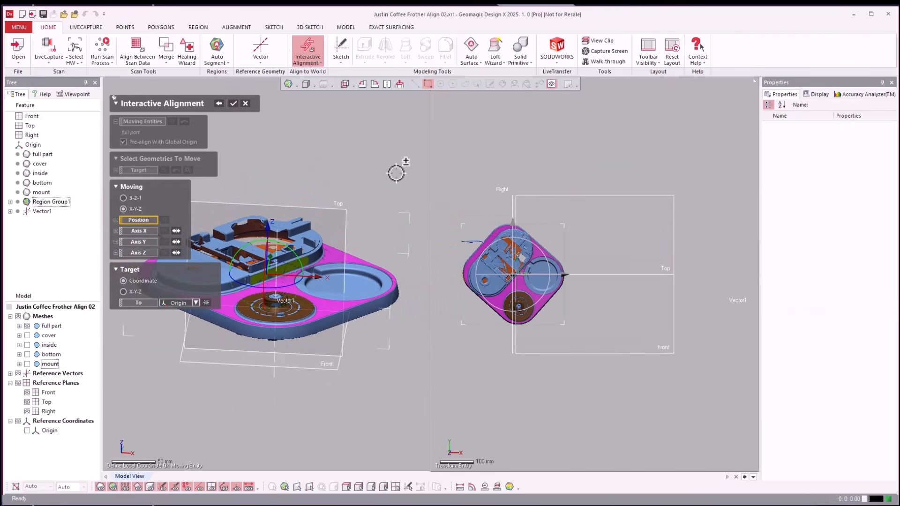
drag(430, 185, 623, 174)
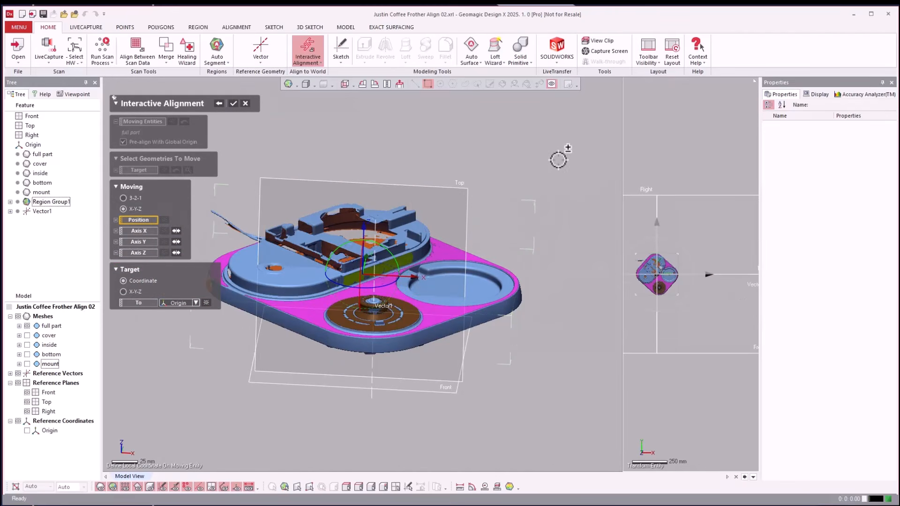
click(414, 139)
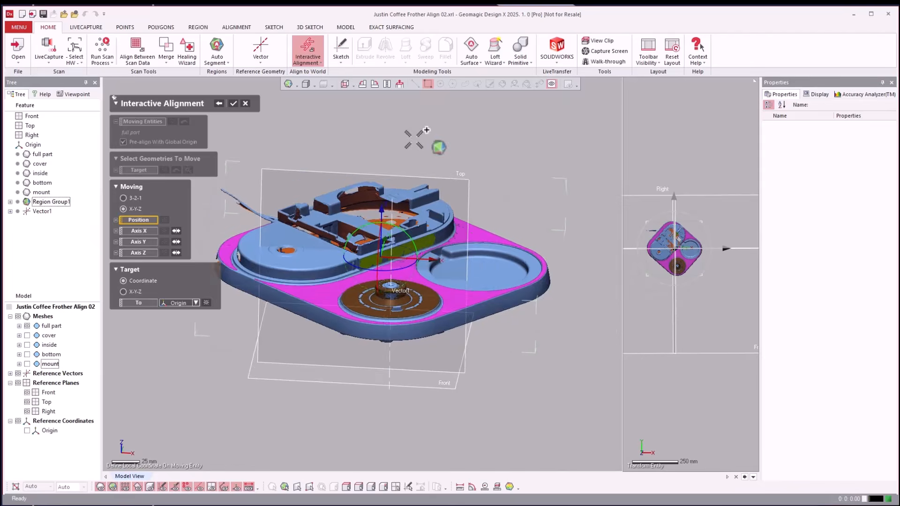
Define the moving position from the knob's reference vector and the plane region on the tray's flat top surface.
scroll(414, 138, up, 3)
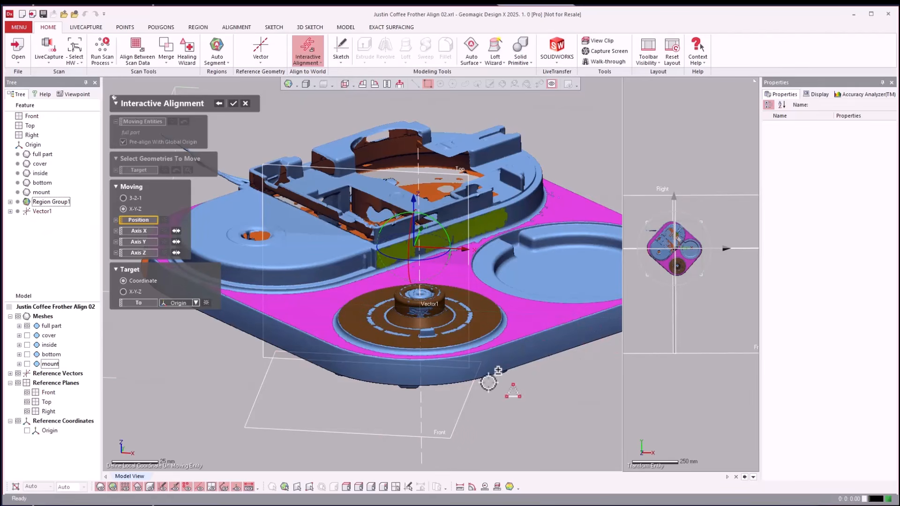
click(422, 457)
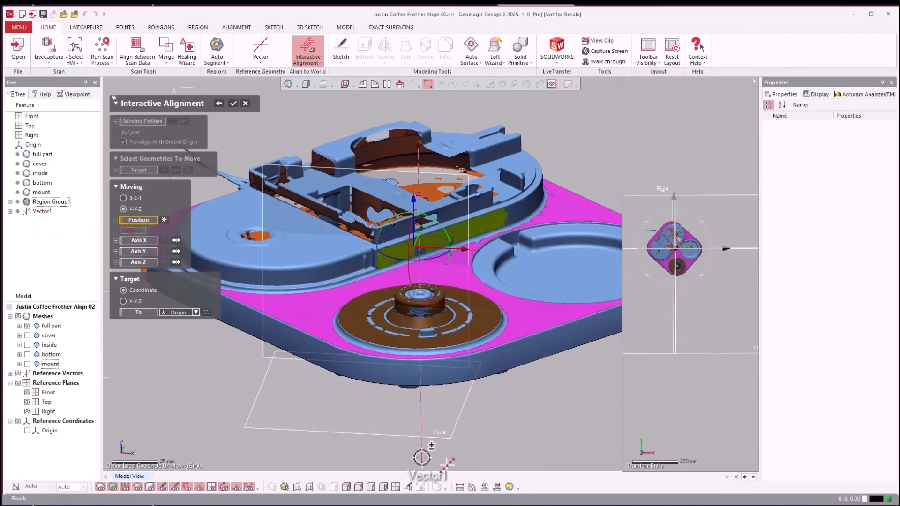
click(545, 313)
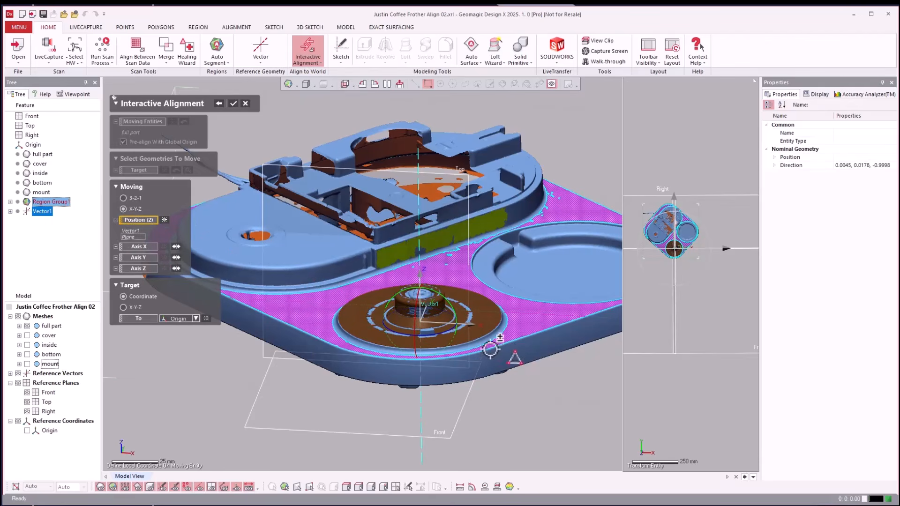
scroll(490, 348, up, 5)
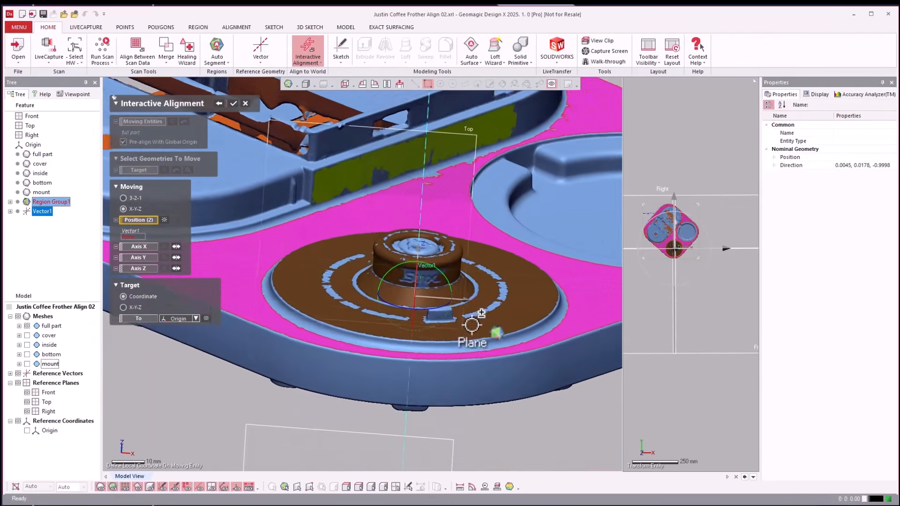
scroll(471, 325, down, 2)
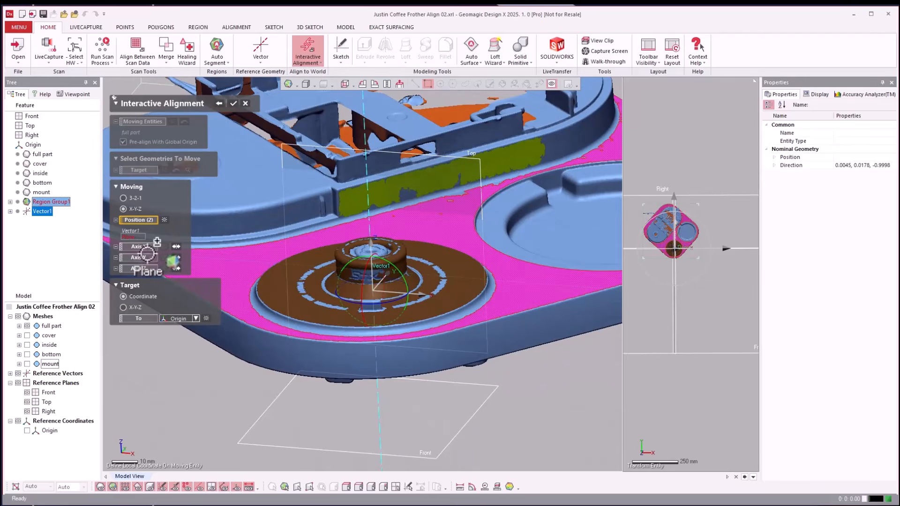
Assign the knob's reference vector to the moving Y axis and flip the axis direction.
click(147, 255)
click(145, 259)
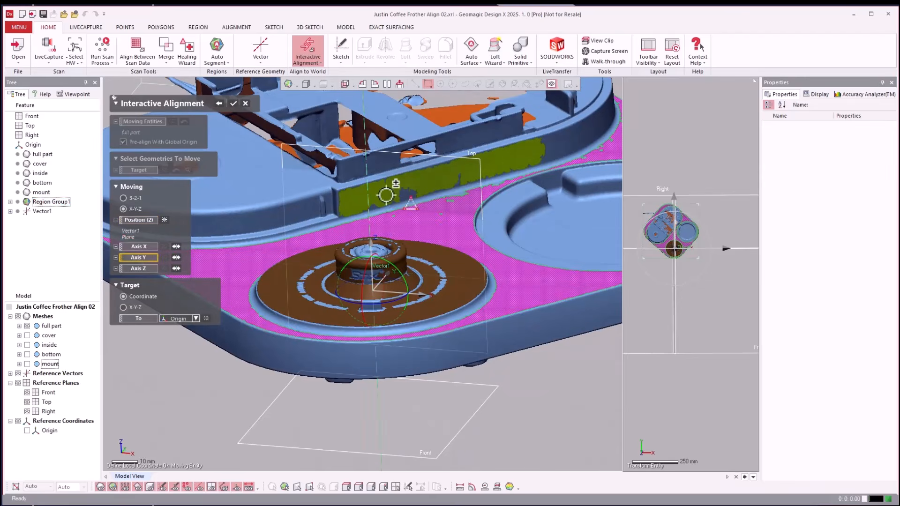
click(368, 172)
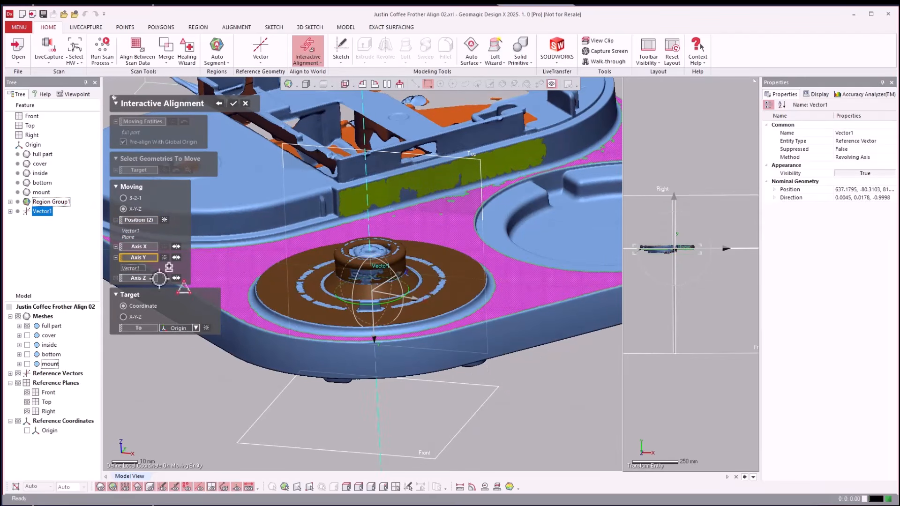
click(176, 257)
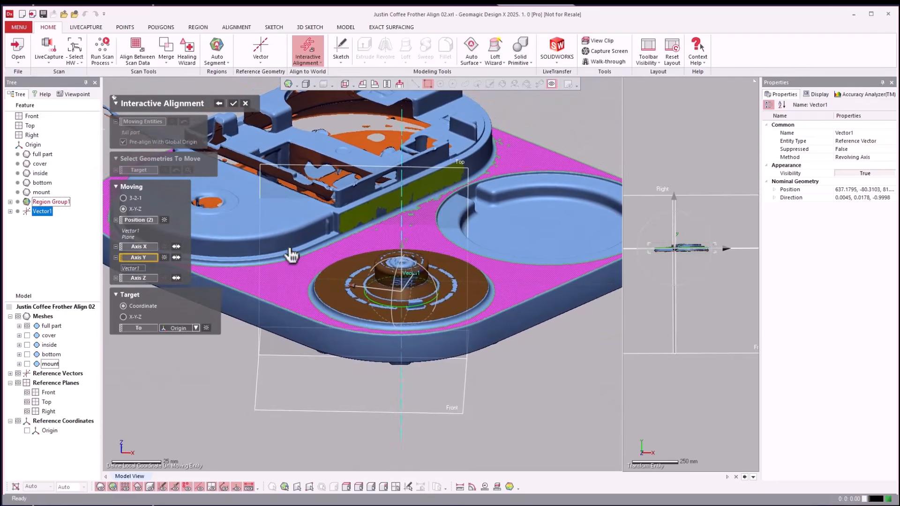
Assign the housing's side wall plane region to the moving X axis and apply the alignment to the origin.
click(144, 247)
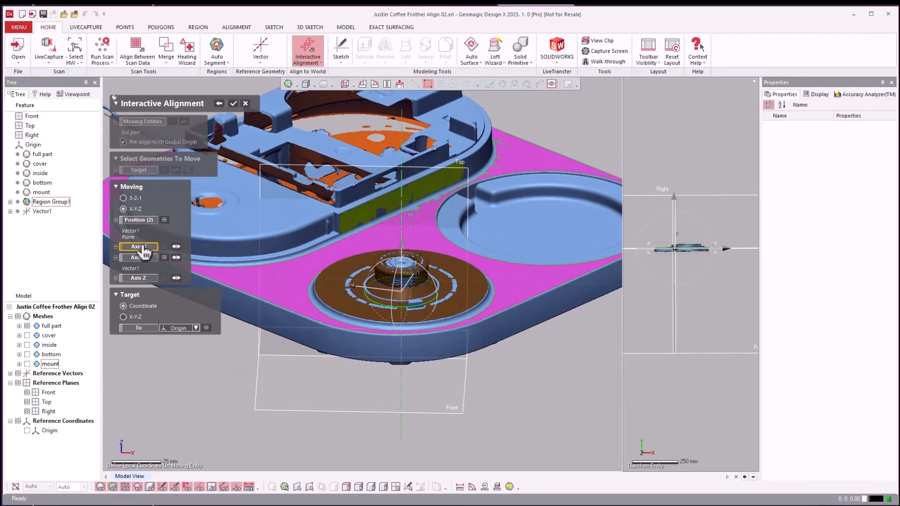
click(388, 200)
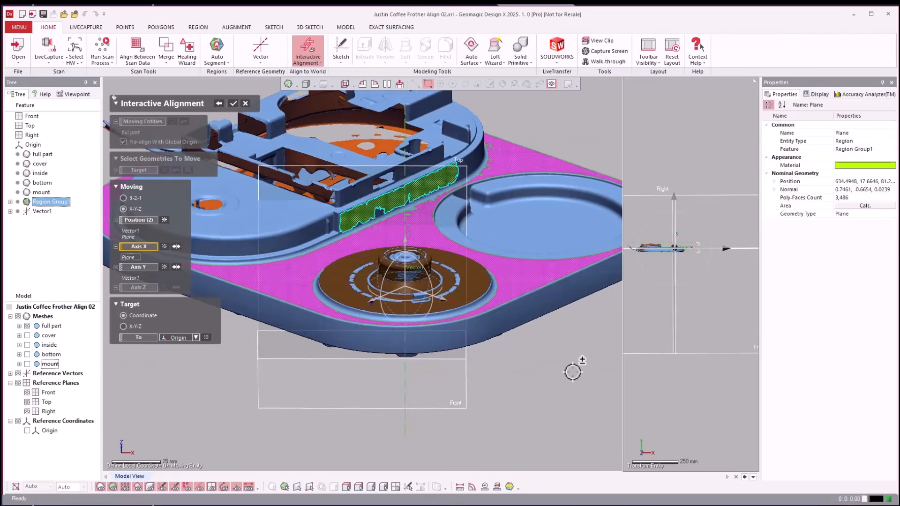
right_drag(573, 371, 438, 313)
scroll(472, 394, down, 4)
key(Return)
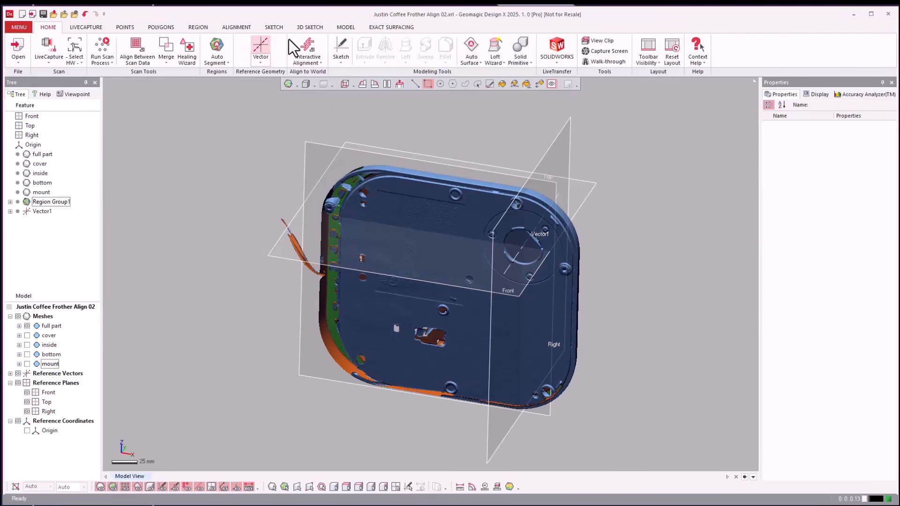
Check the full part's orientation against the reference planes in a straight-on view and an isometric view.
click(341, 85)
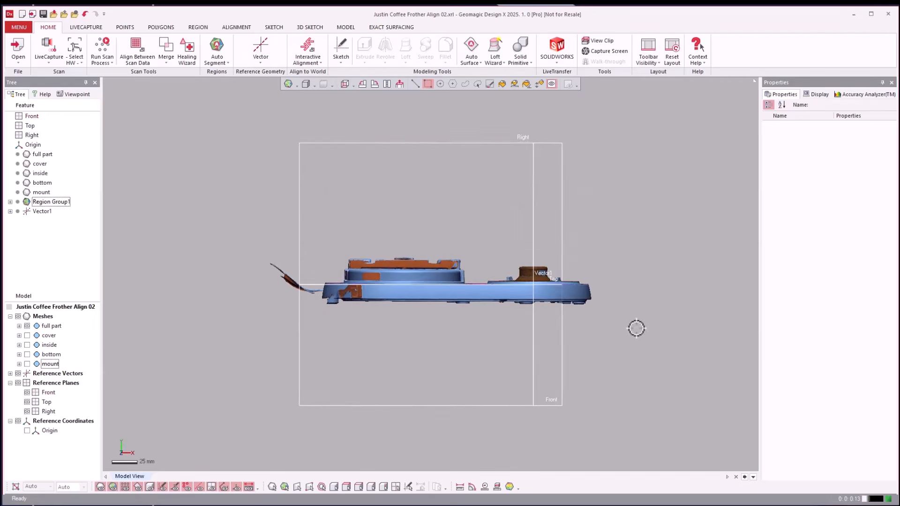
key(alt+7)
scroll(424, 323, up, 5)
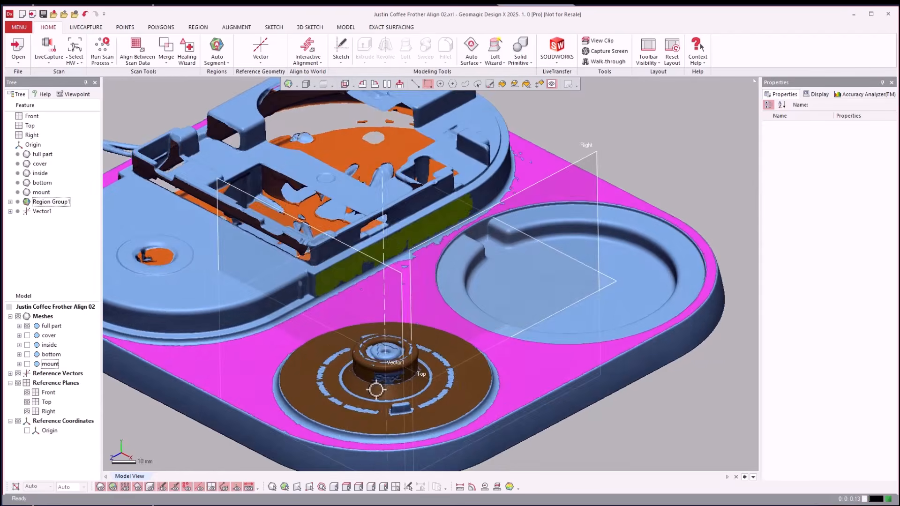
right_drag(376, 389, 652, 274)
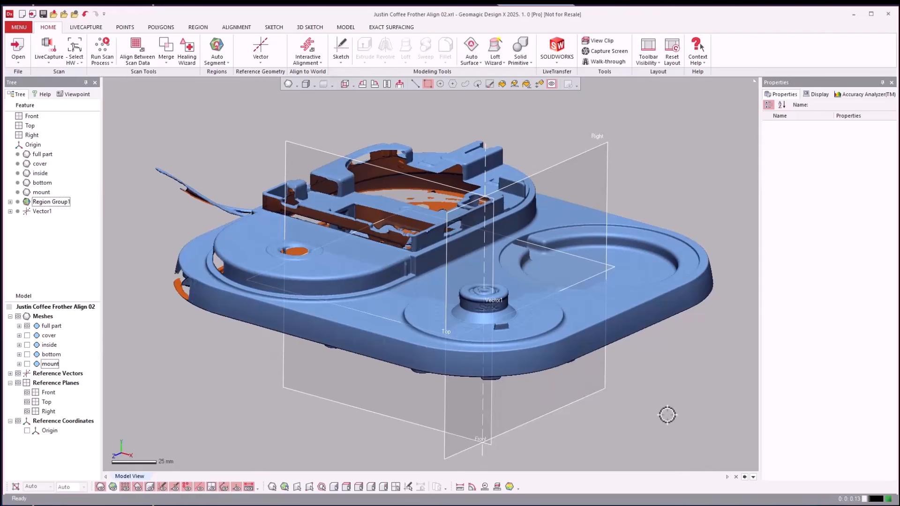
scroll(665, 416, up, 2)
right_drag(666, 416, 666, 417)
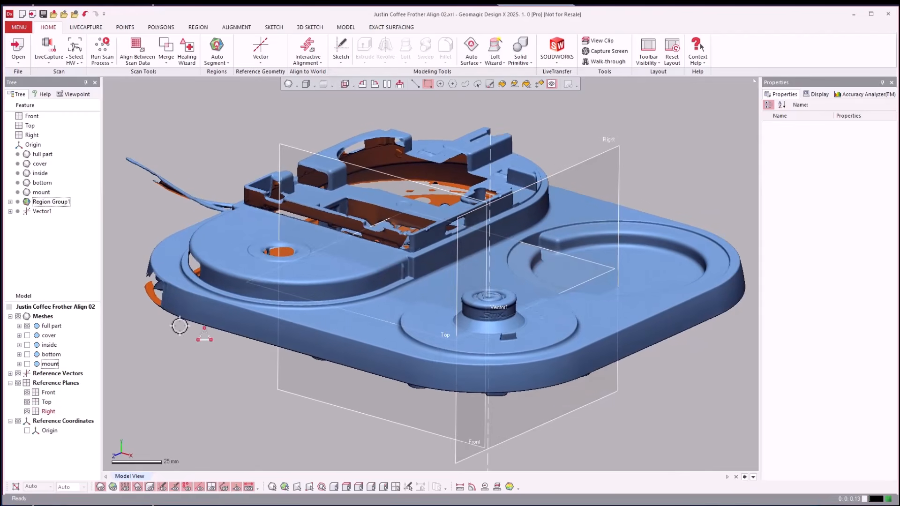
Show the cover mesh alongside the full part, with the inside, bottom and mount meshes hidden.
click(27, 355)
scroll(183, 399, down, 3)
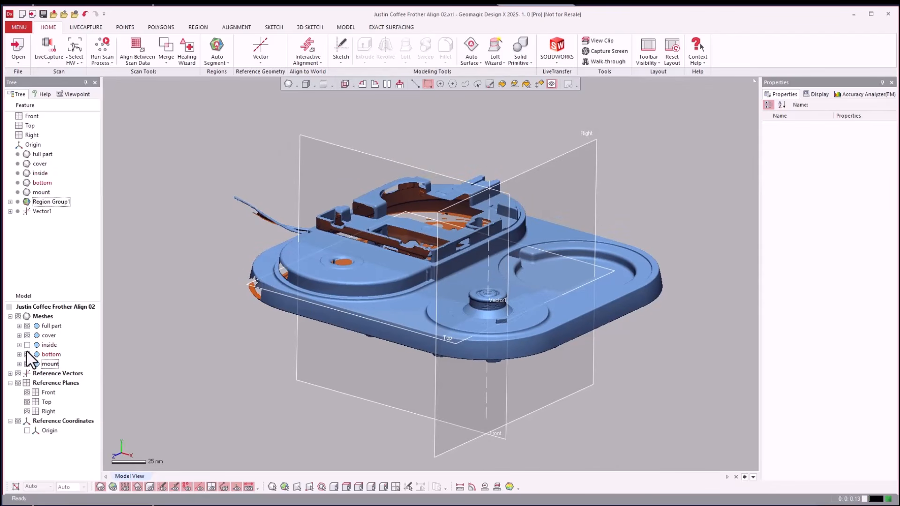
click(28, 363)
key(ctrl+f)
scroll(352, 307, down, 2)
scroll(410, 273, up, 4)
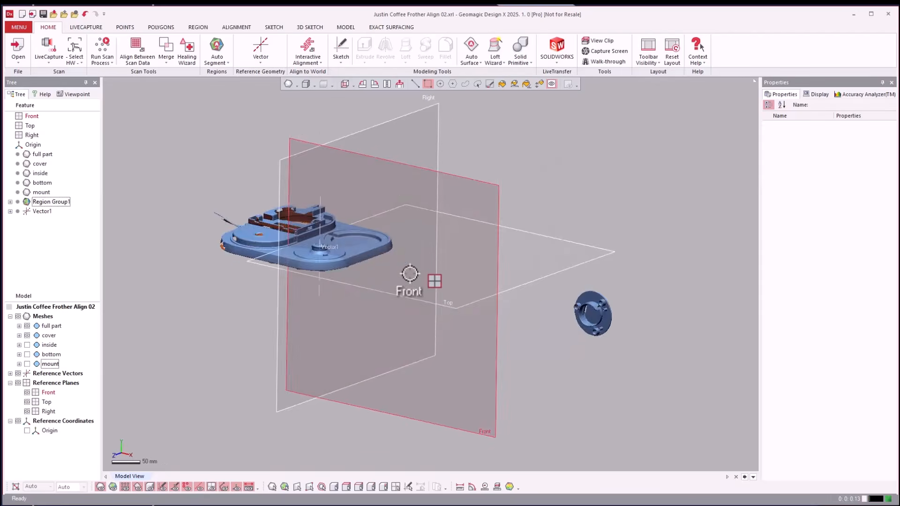
right_drag(409, 273, 300, 304)
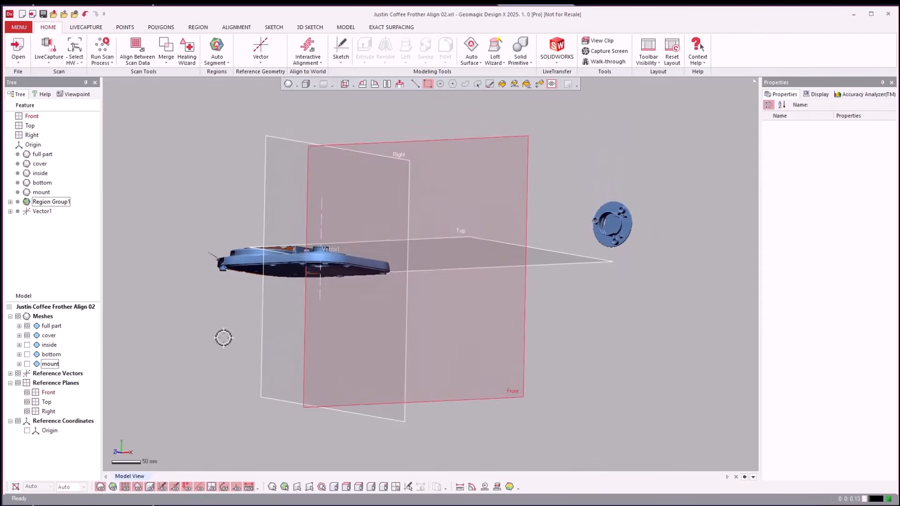
View the inside mesh in place of the cover beside the full part, and restore the cover's visibility.
click(29, 336)
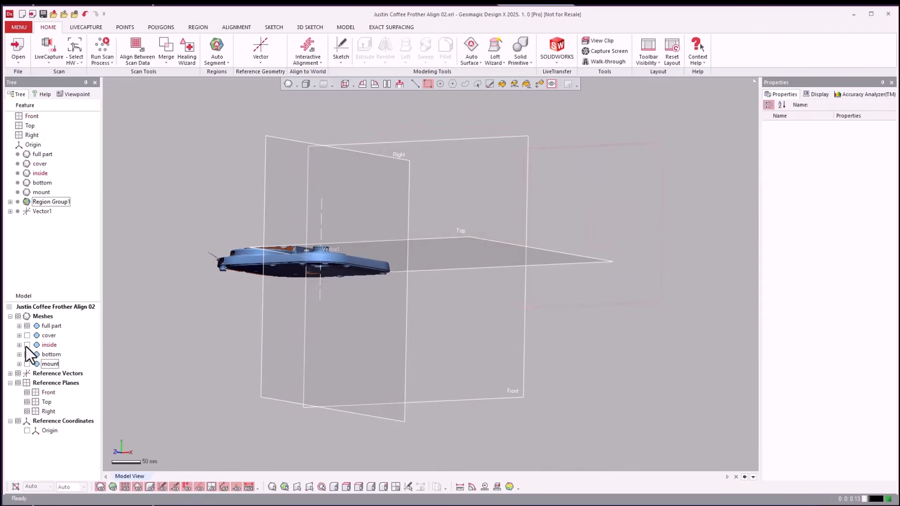
click(27, 345)
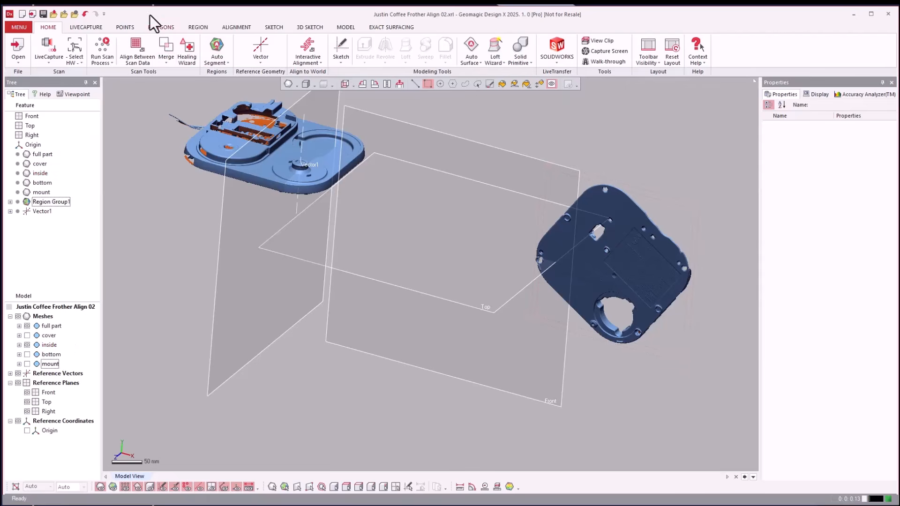
click(27, 354)
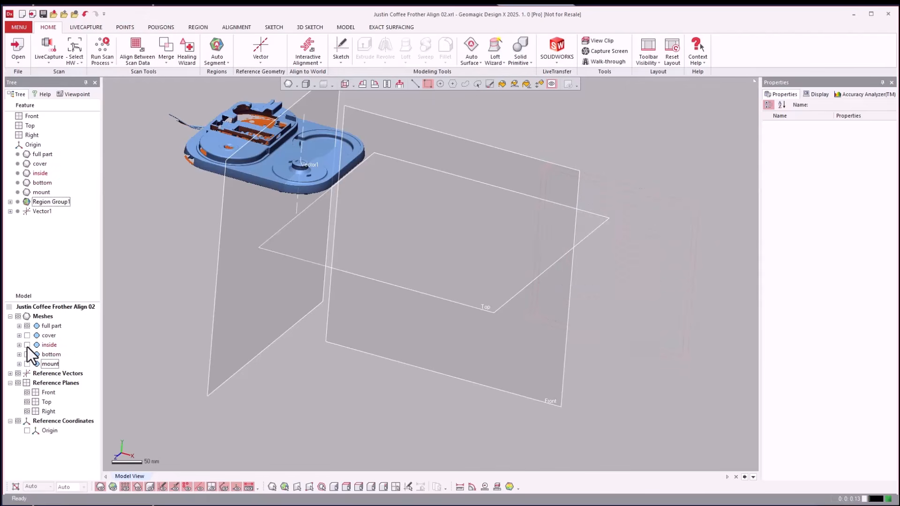
click(27, 335)
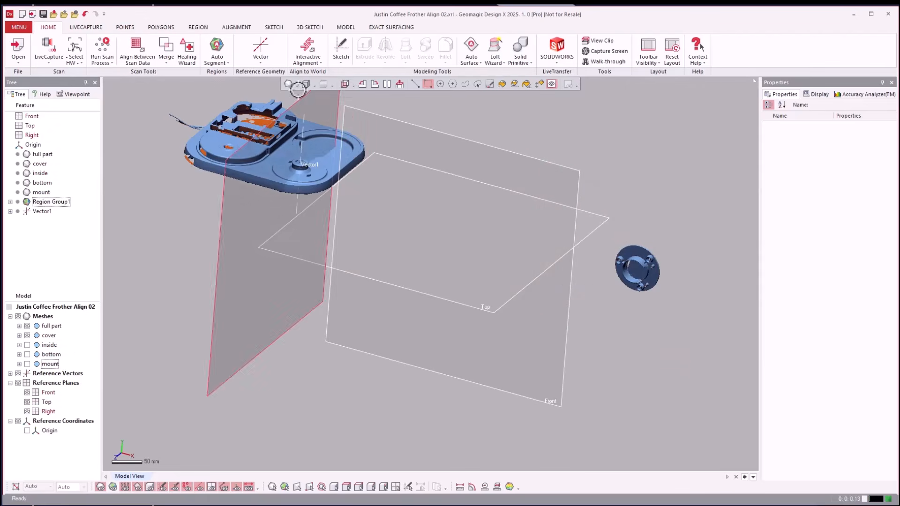
Set up Align Between Scan Data using Local Based On Picked Point, with full part as reference and cover as moving mesh.
click(229, 27)
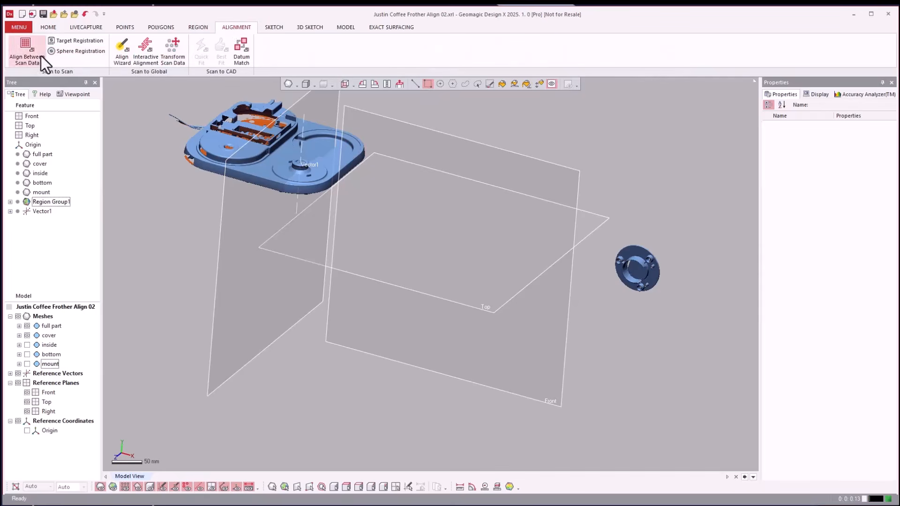
click(28, 52)
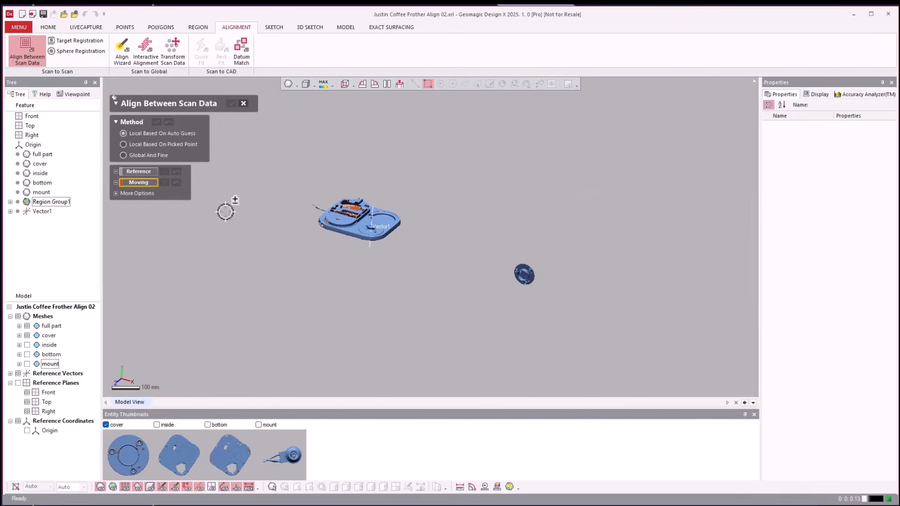
click(123, 144)
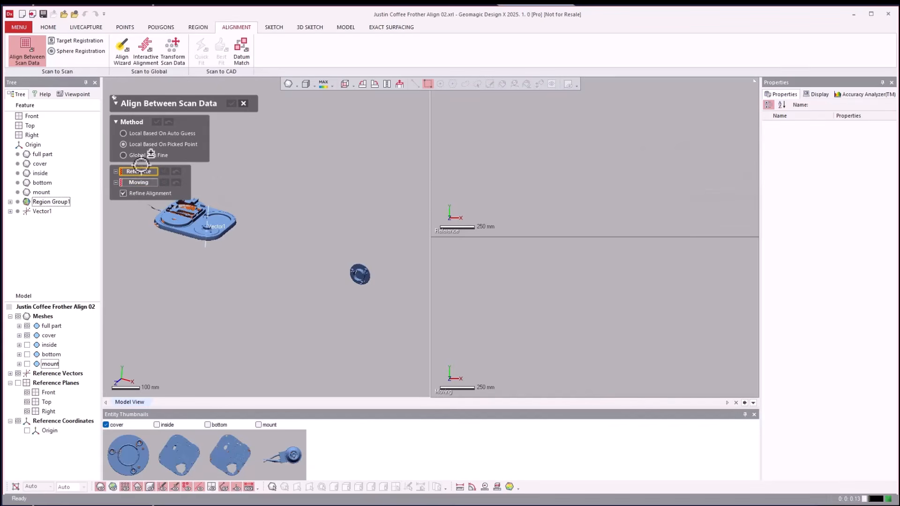
click(46, 326)
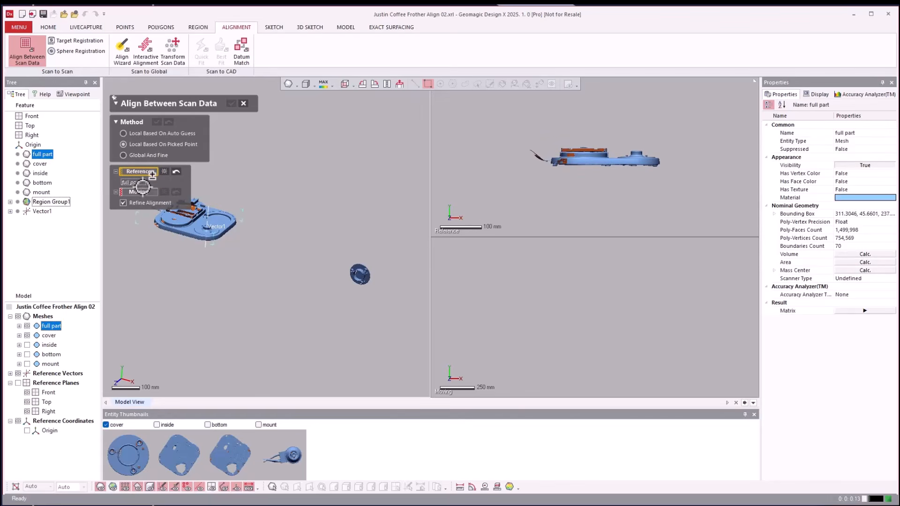
click(137, 193)
click(48, 335)
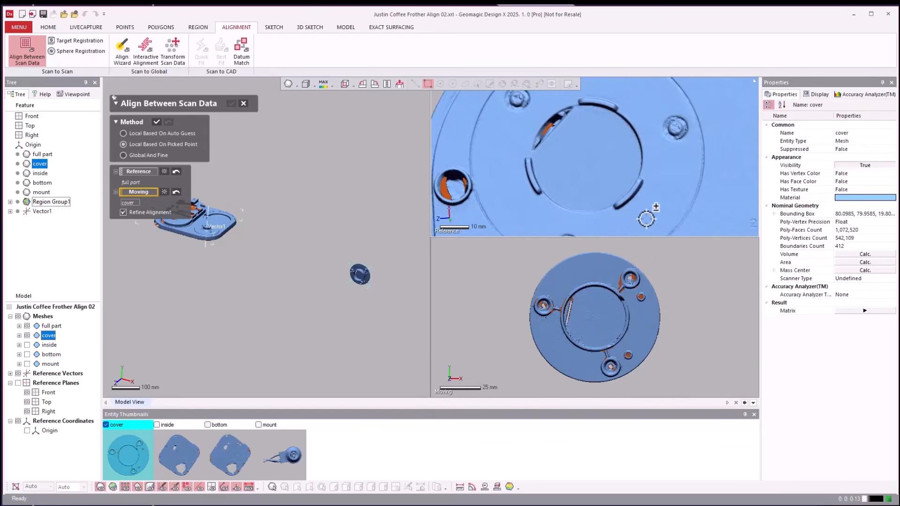
scroll(692, 309, up, 5)
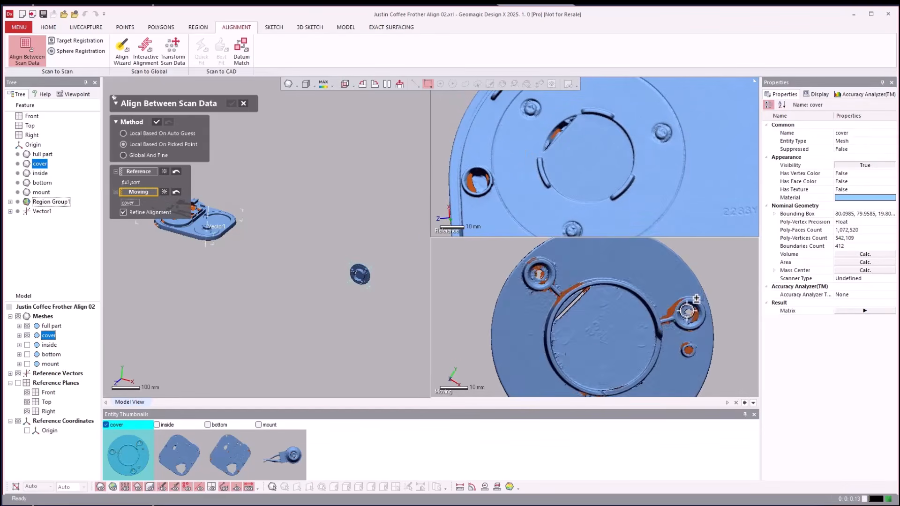
Undo the stray reference point pick and assign full part as the reference mesh again.
scroll(662, 304, down, 5)
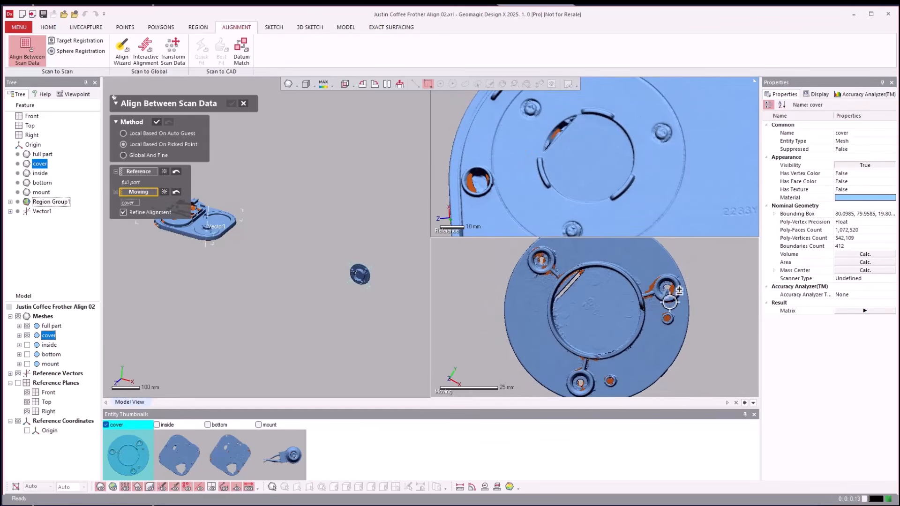
click(685, 191)
scroll(685, 191, down, 2)
key(ctrl+z)
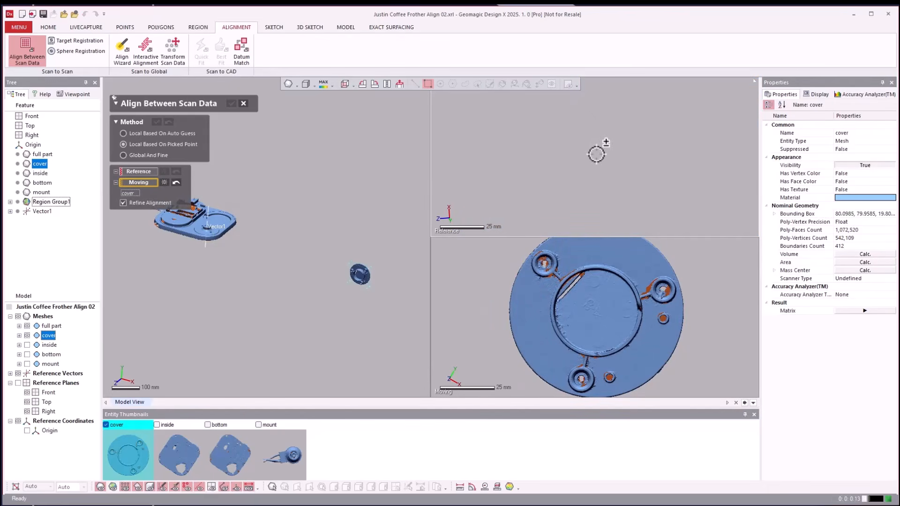
click(136, 172)
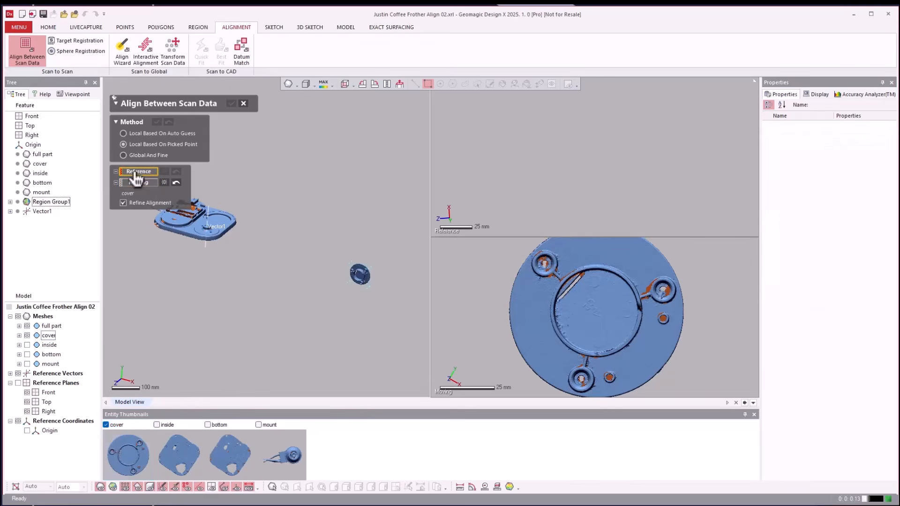
click(51, 325)
Pick four matching point pairs on the full part and cover, at the three raised arcs' ends and beside the slanted opening.
scroll(491, 150, up, 5)
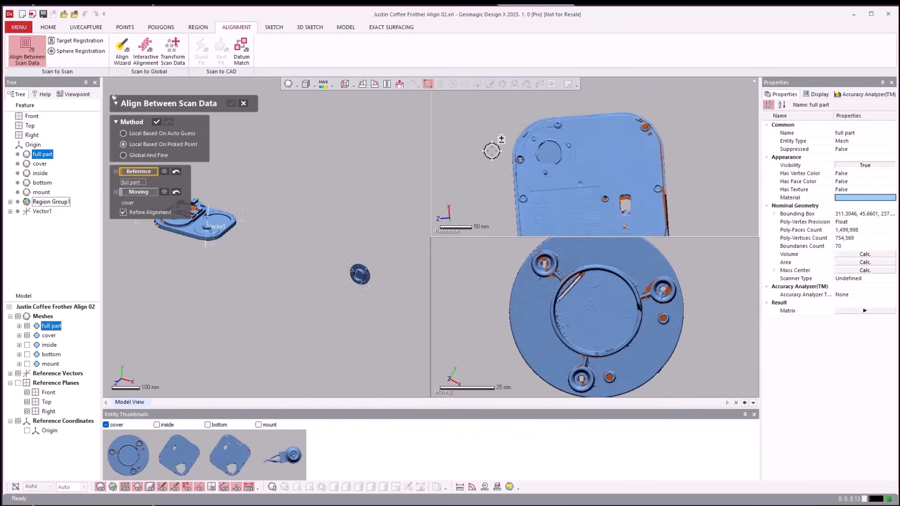
right_drag(503, 150, 507, 151)
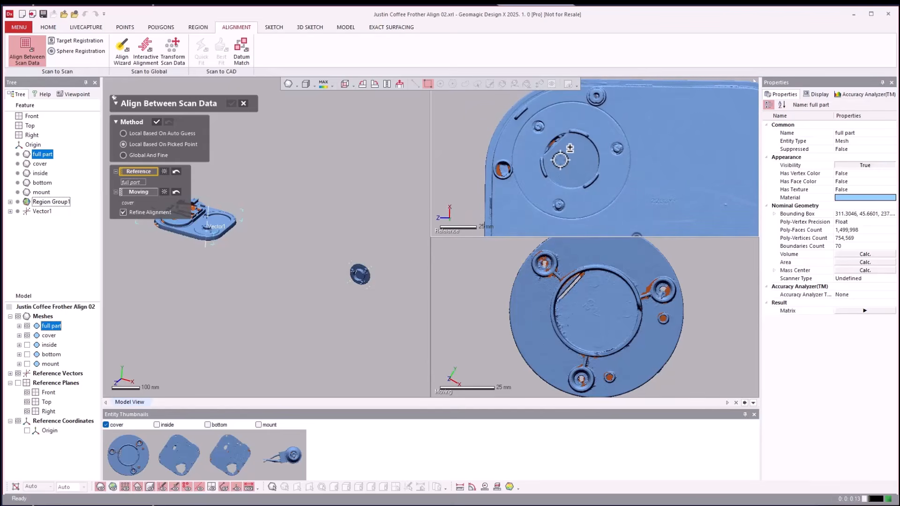
right_drag(712, 315, 703, 291)
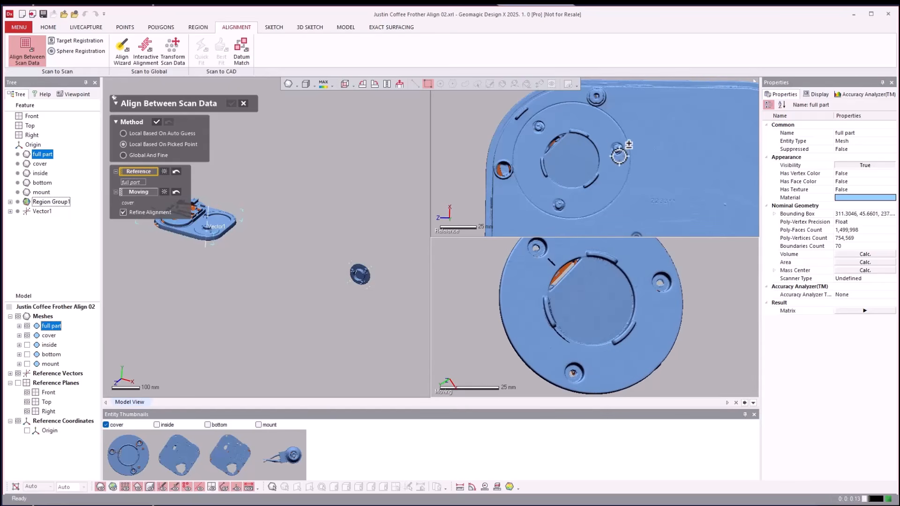
right_drag(647, 282, 641, 294)
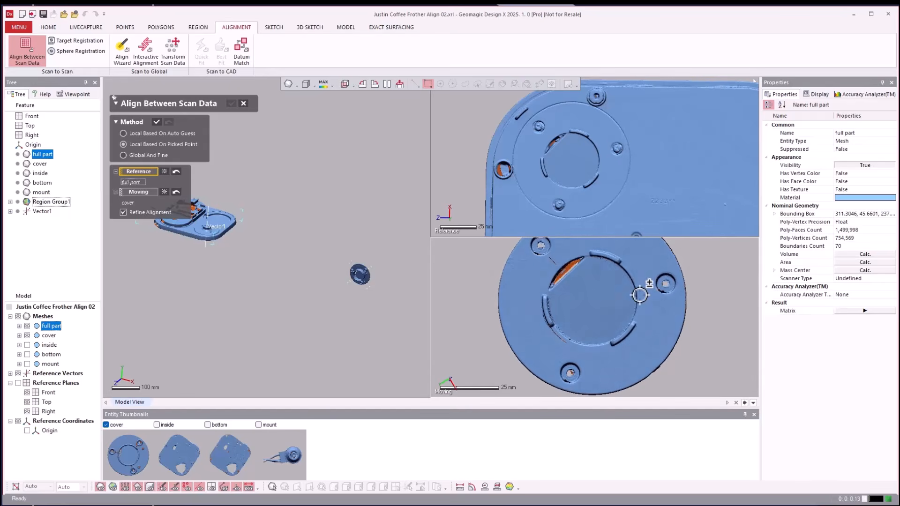
click(617, 261)
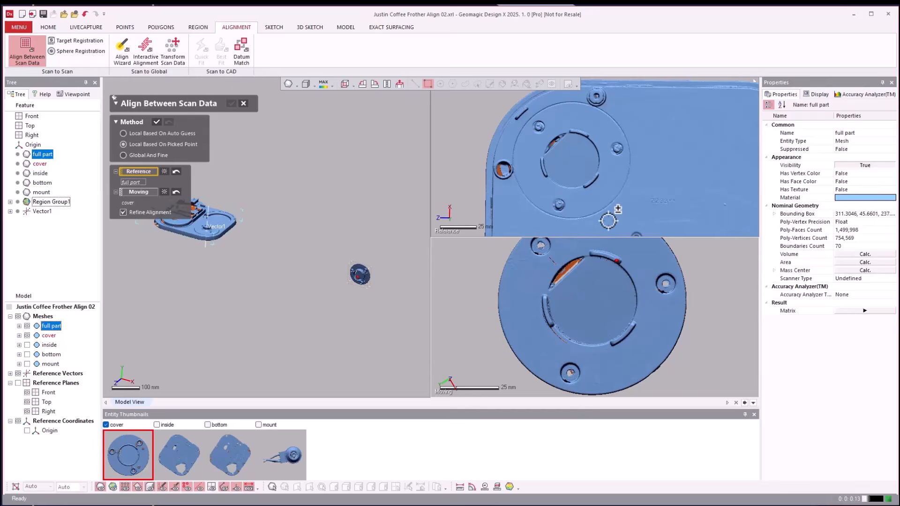
click(583, 135)
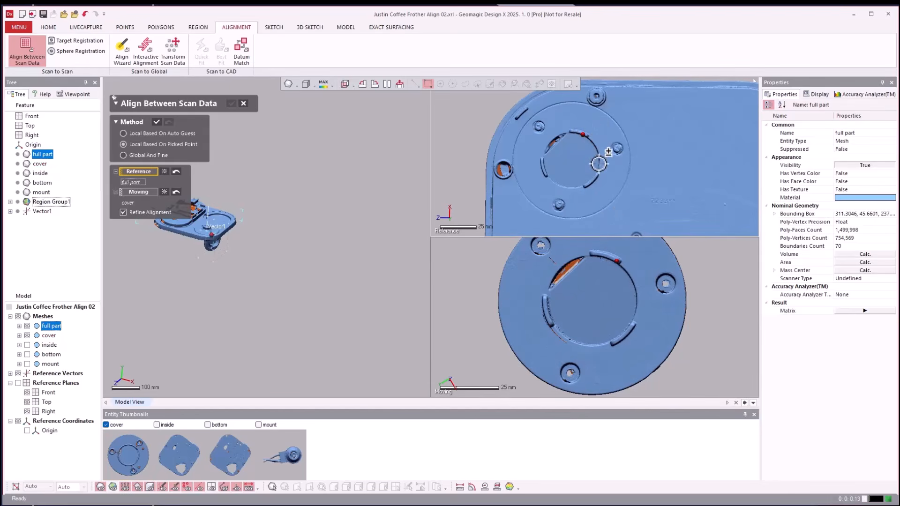
click(632, 325)
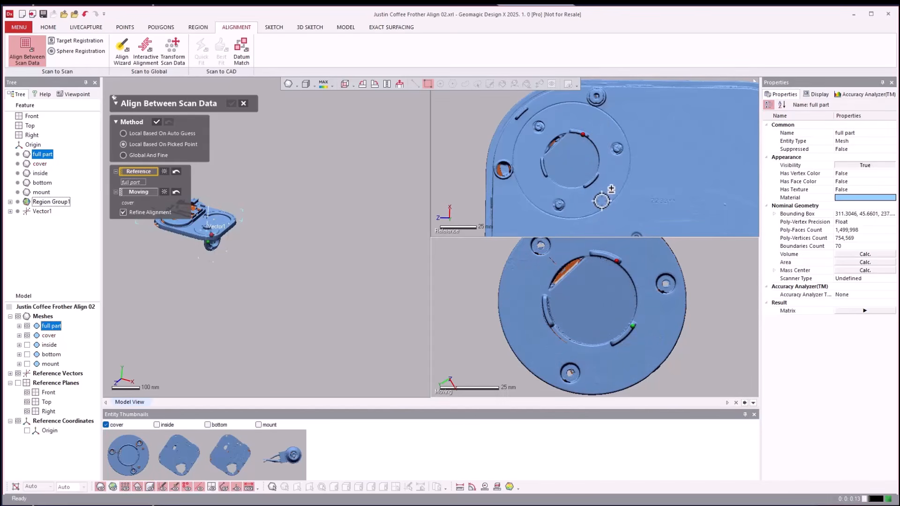
click(596, 176)
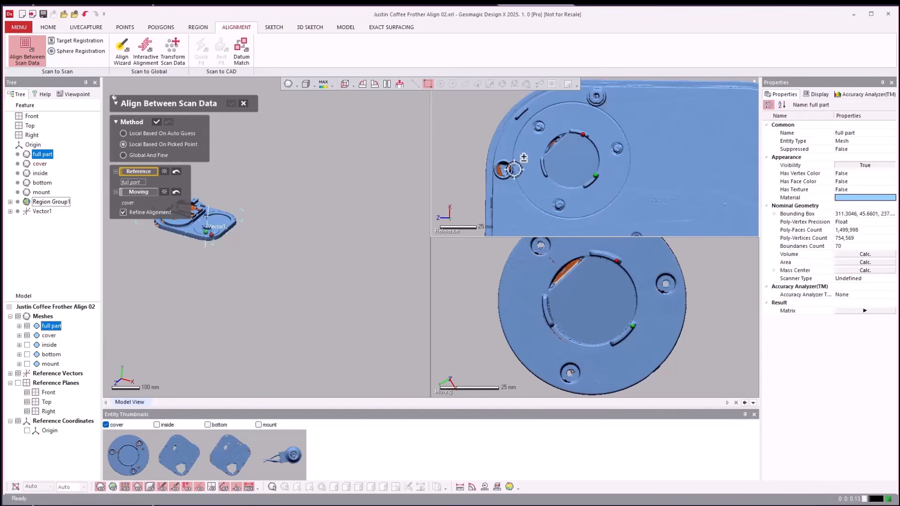
click(551, 322)
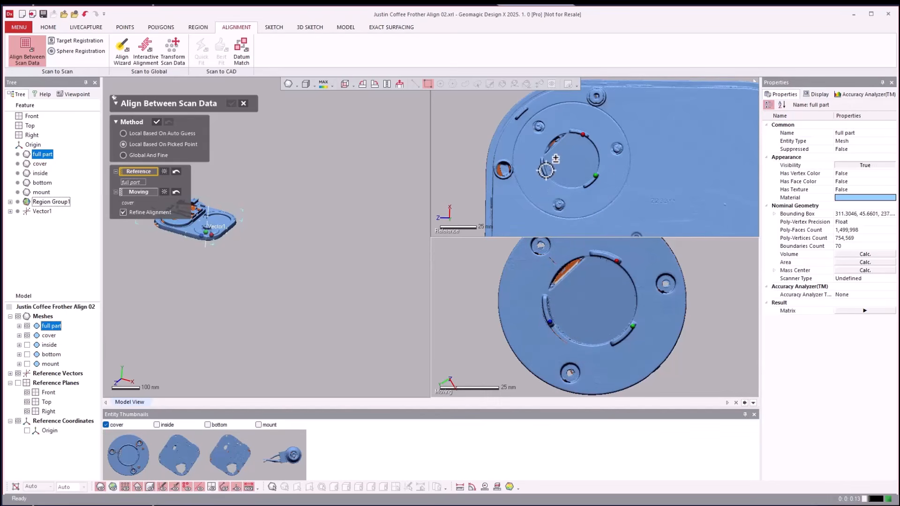
click(544, 173)
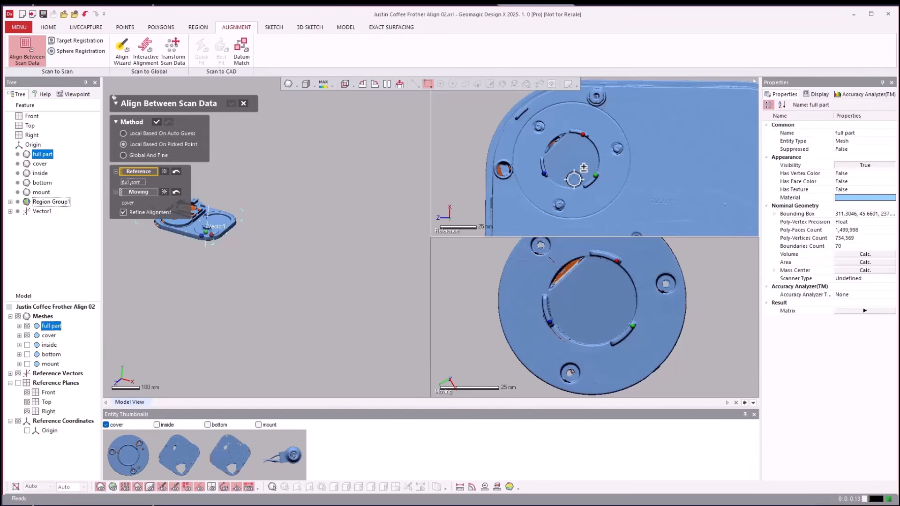
click(545, 136)
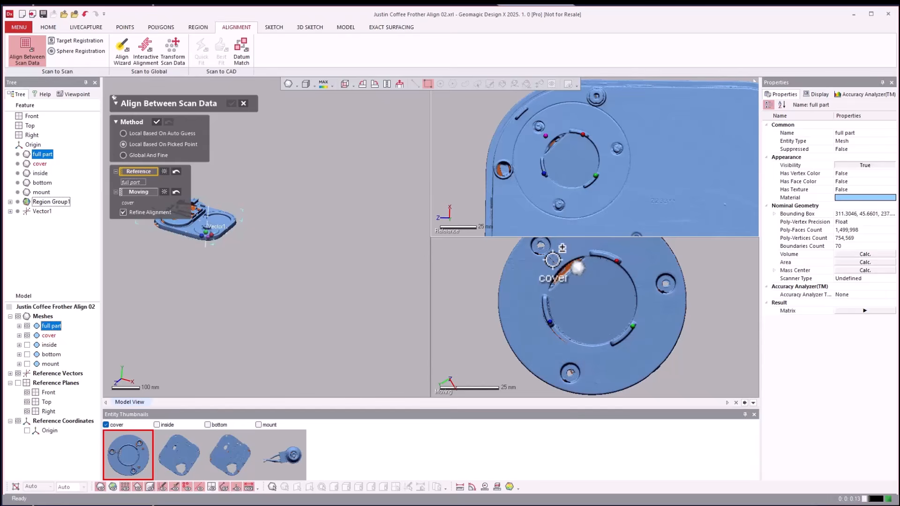
click(553, 259)
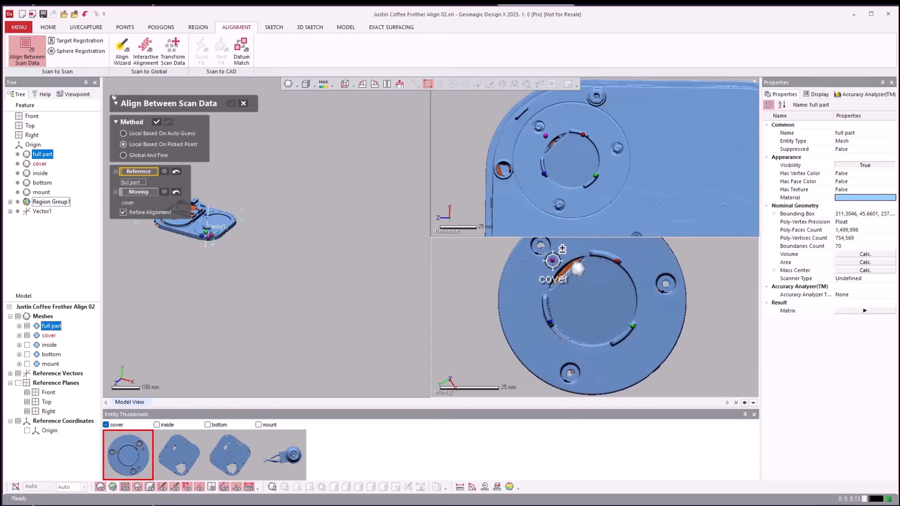
Apply the picked-point alignment with Refine Alignment enabled, inspect the cover's fit around the raised ring, and accept the alignment.
click(157, 123)
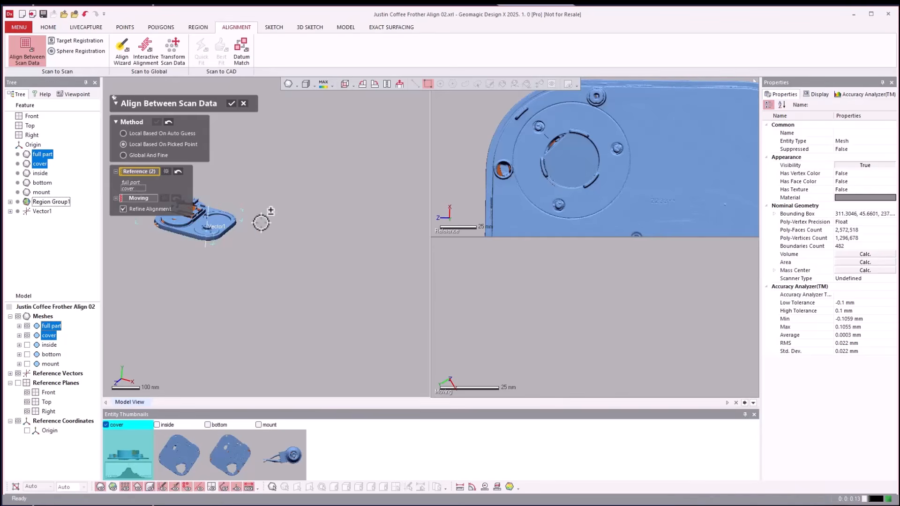
right_drag(261, 223, 318, 247)
scroll(318, 247, up, 6)
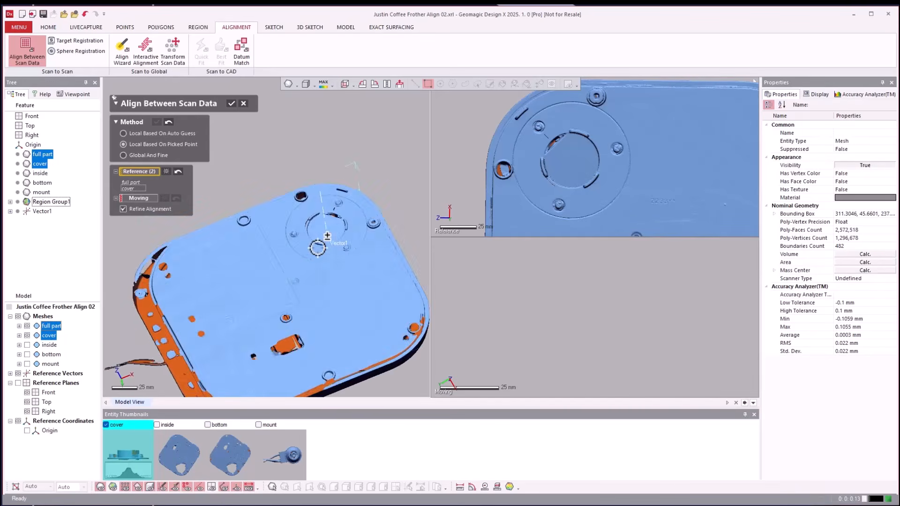
scroll(317, 247, up, 8)
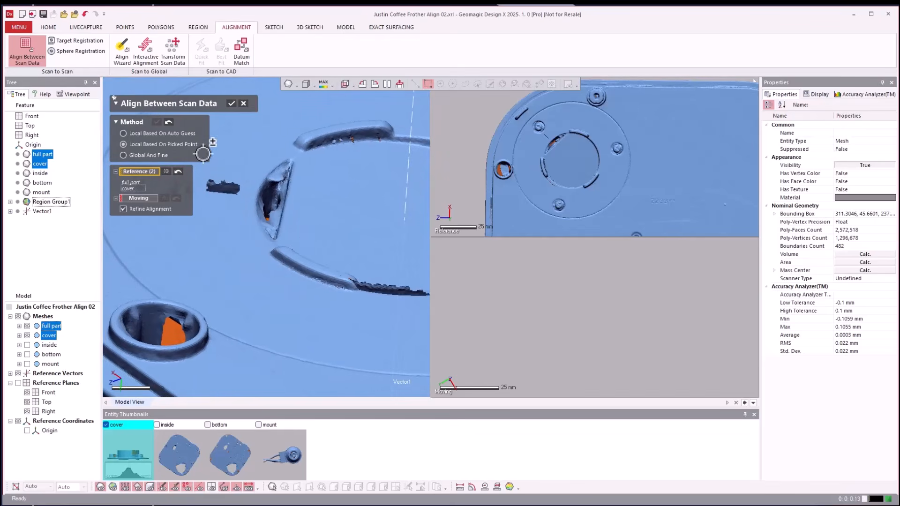
click(230, 106)
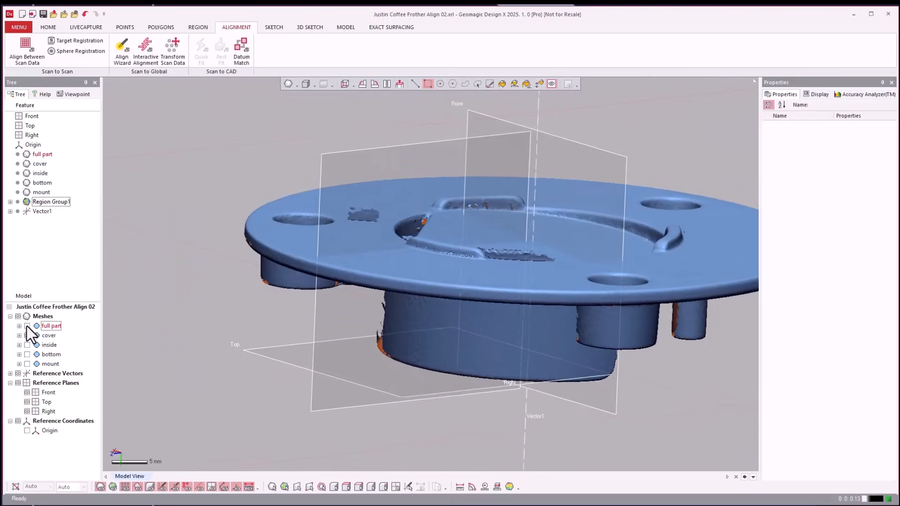
Show the full part mesh and section the model with a Below Plane View Clip at the Right plane to inspect the cover's fit.
click(26, 325)
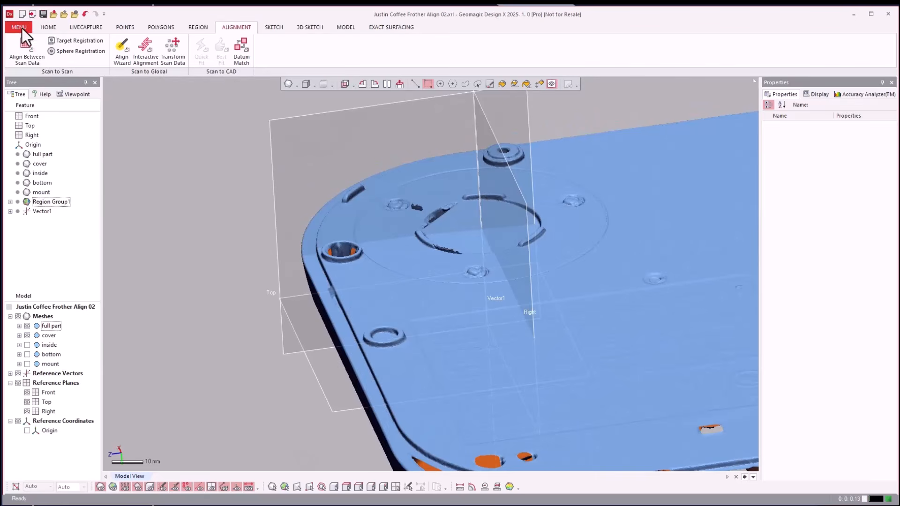
click(20, 27)
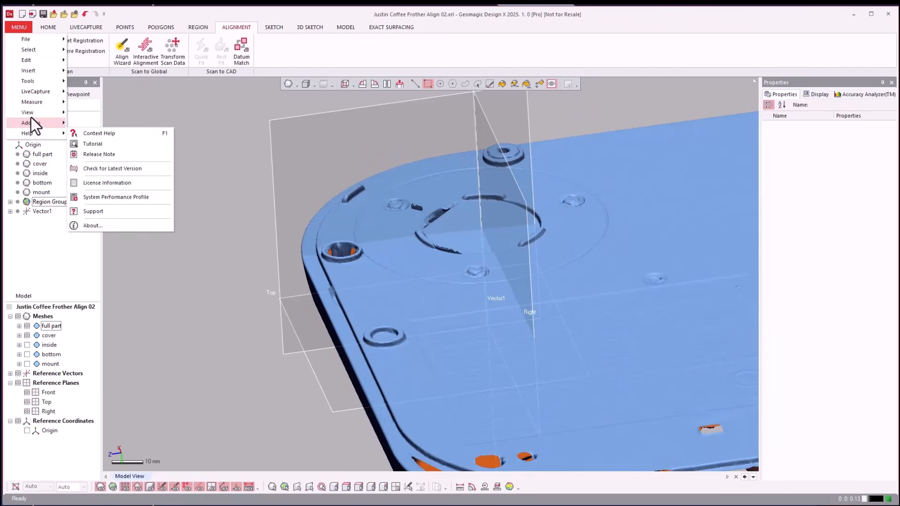
mouse_move(29, 115)
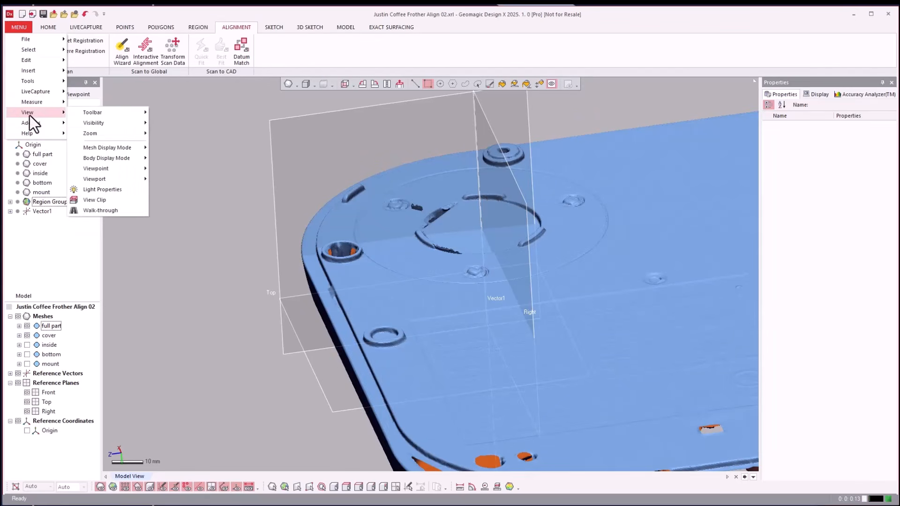
click(114, 200)
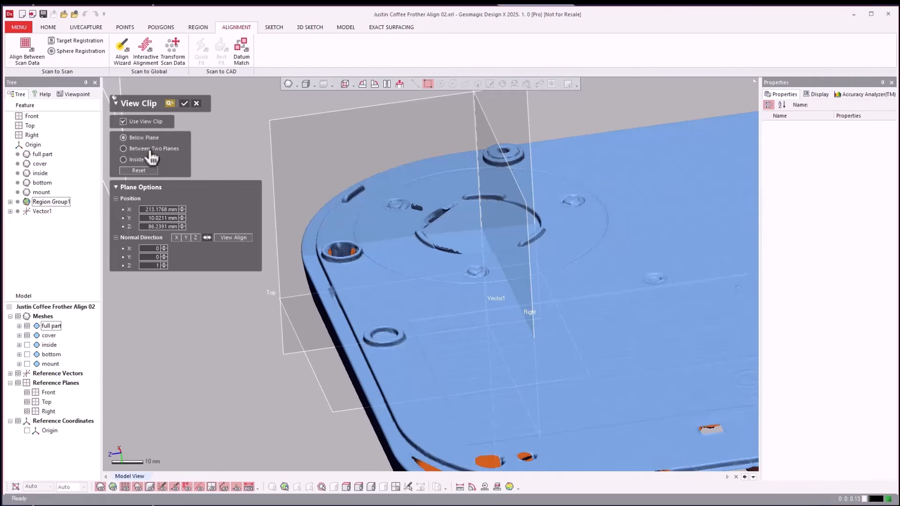
click(305, 130)
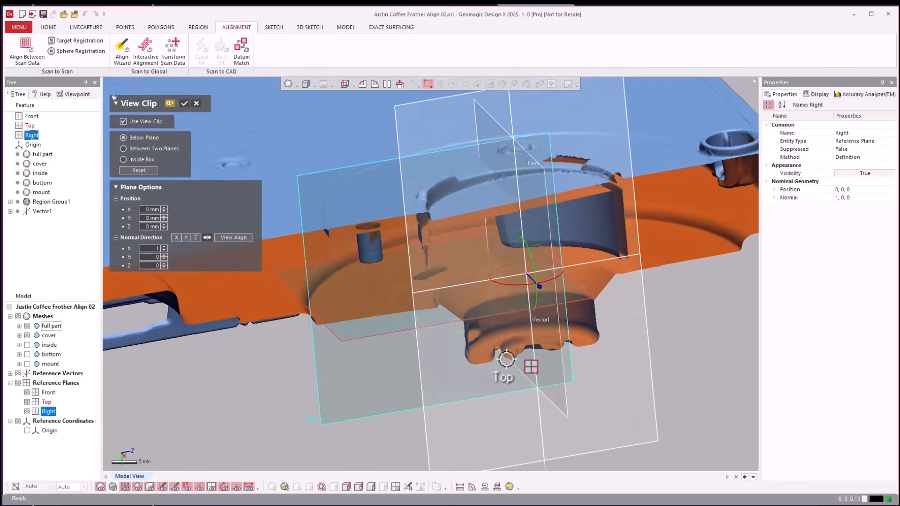
key(Return)
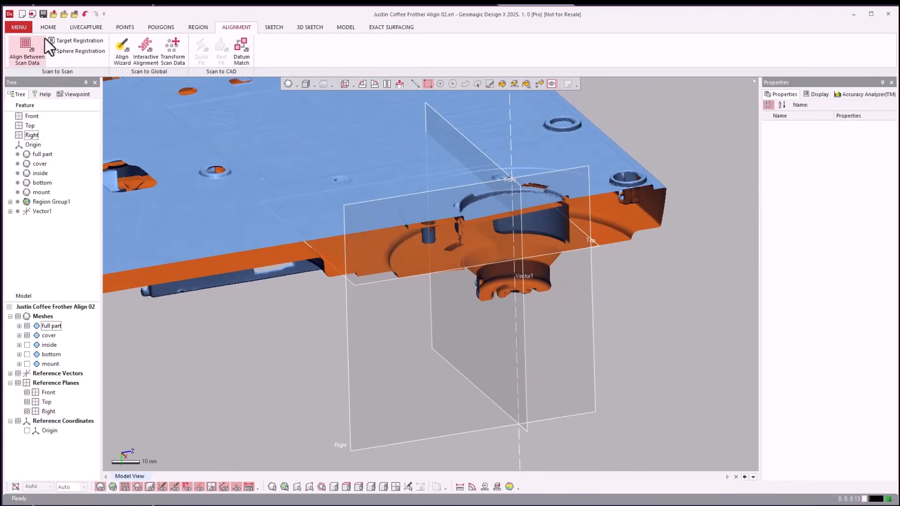
Turn off the View Clip so the complete meshes are displayed.
click(18, 27)
mouse_move(40, 114)
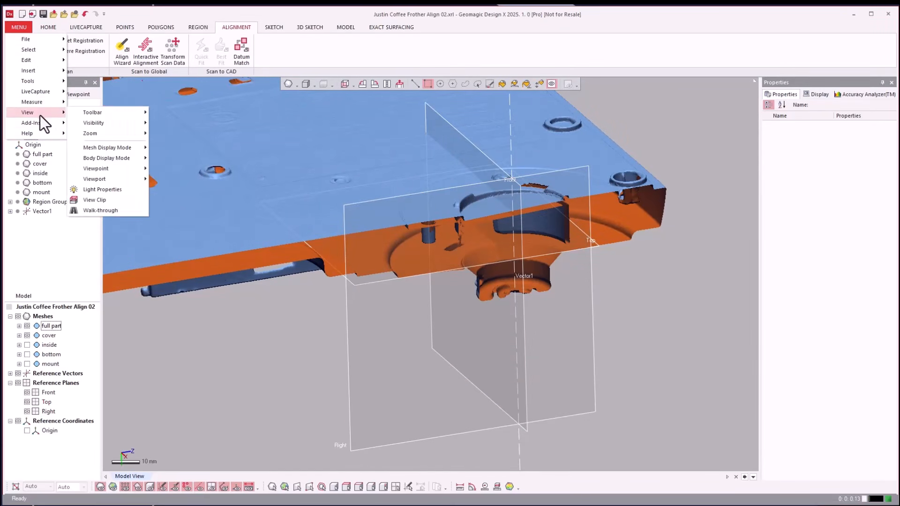
click(94, 199)
click(122, 121)
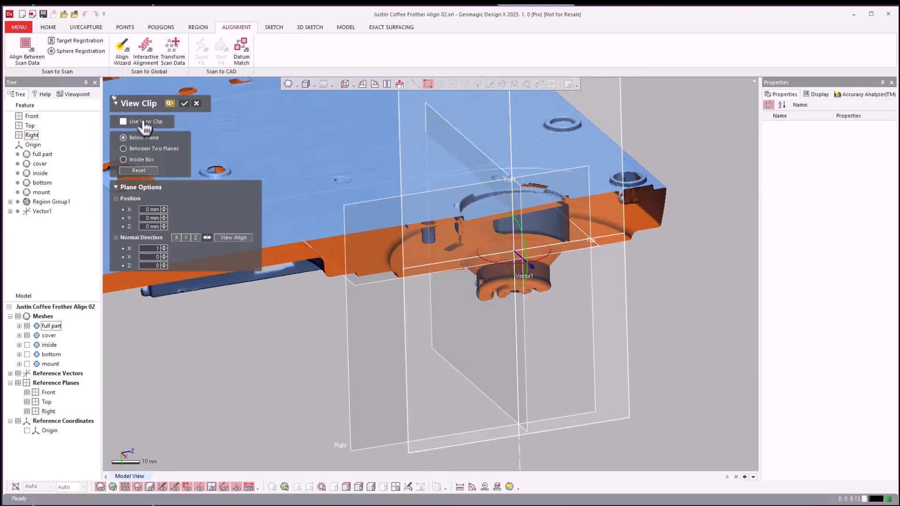
scroll(684, 344, down, 3)
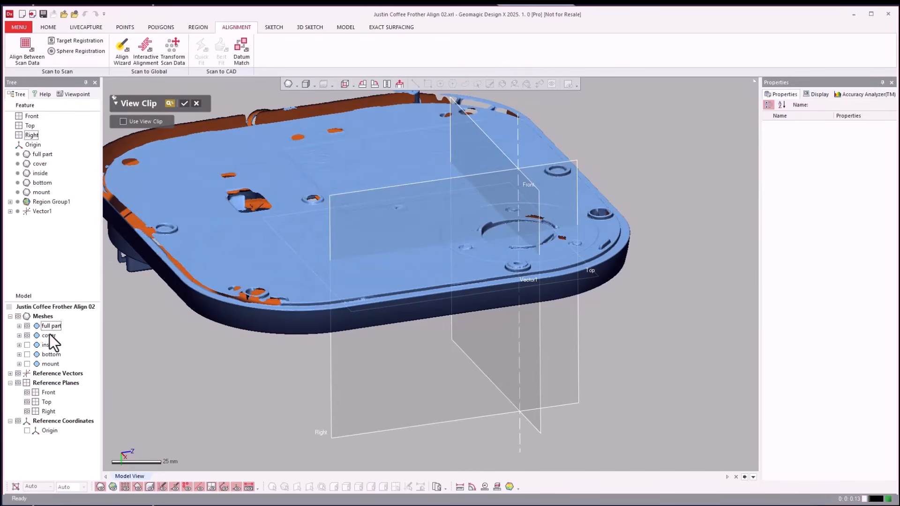
click(184, 104)
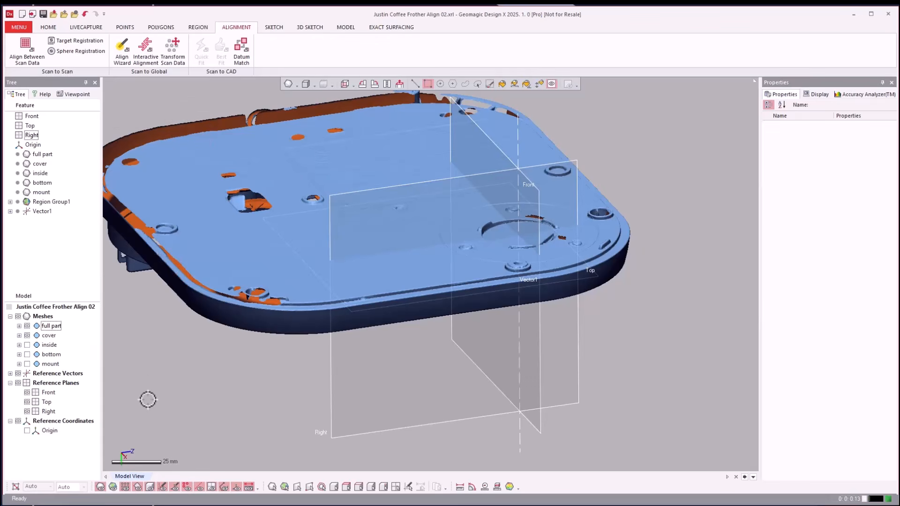
Show the inside mesh and hide the cover mesh, leaving the full part displayed.
click(49, 345)
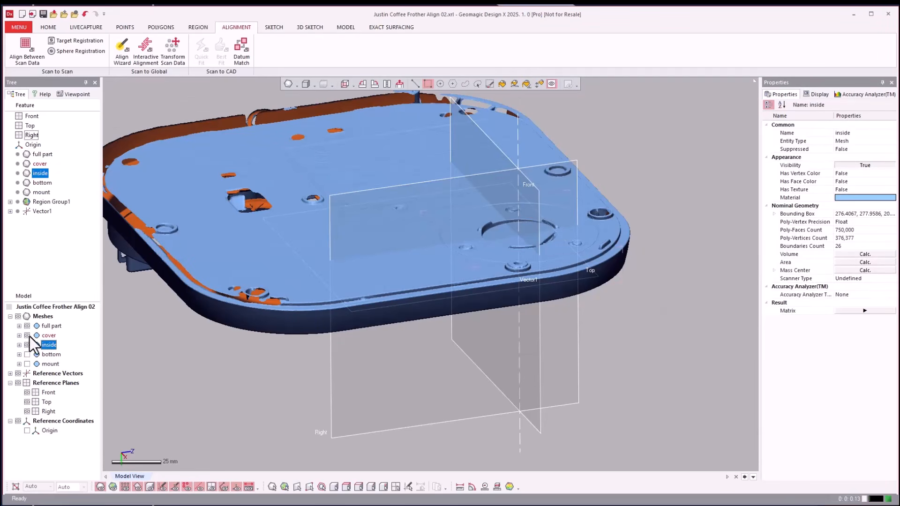
click(152, 387)
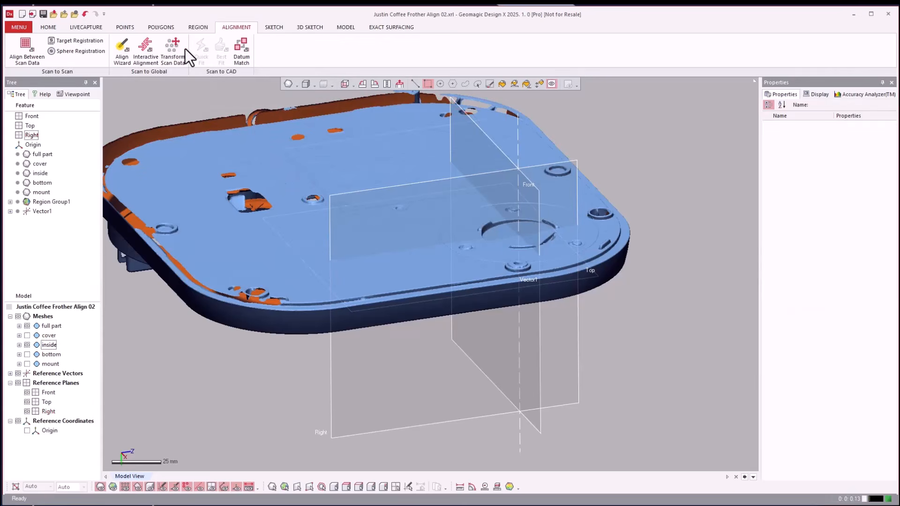
Start the Align Between Scan Data command for the inside scan.
click(49, 27)
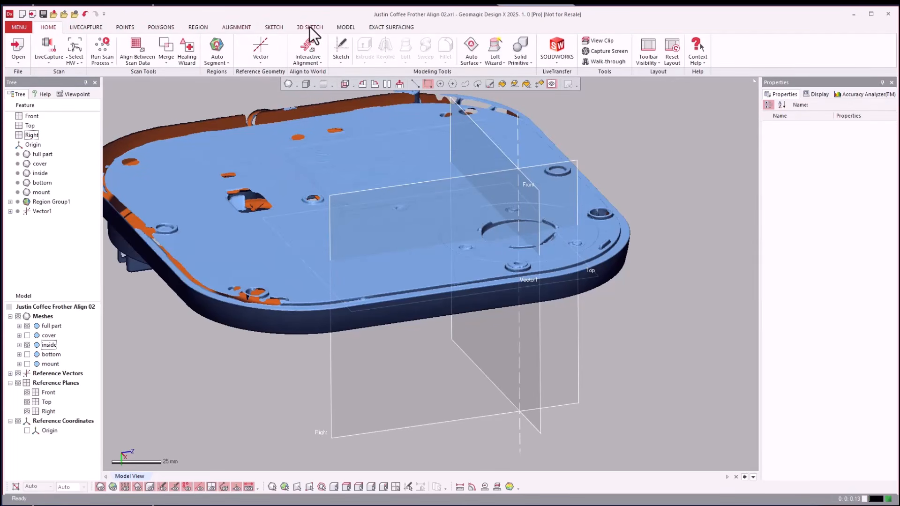
click(229, 26)
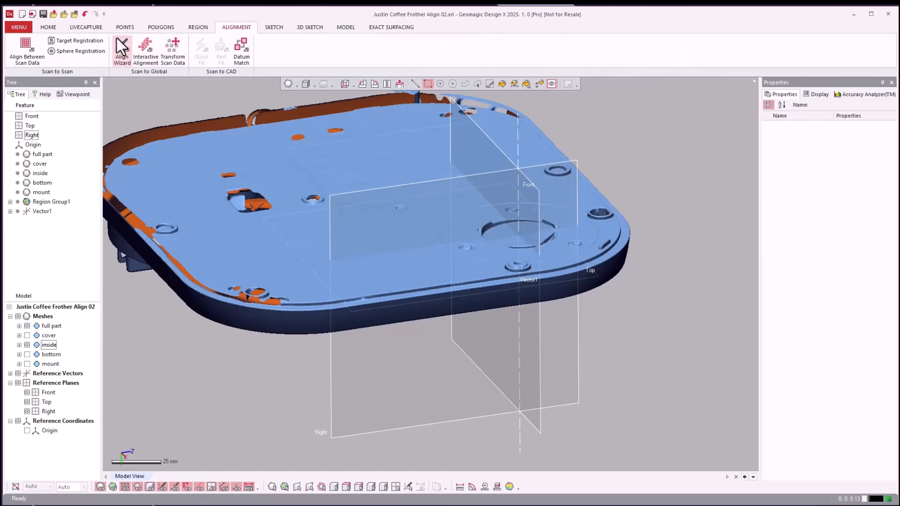
click(28, 44)
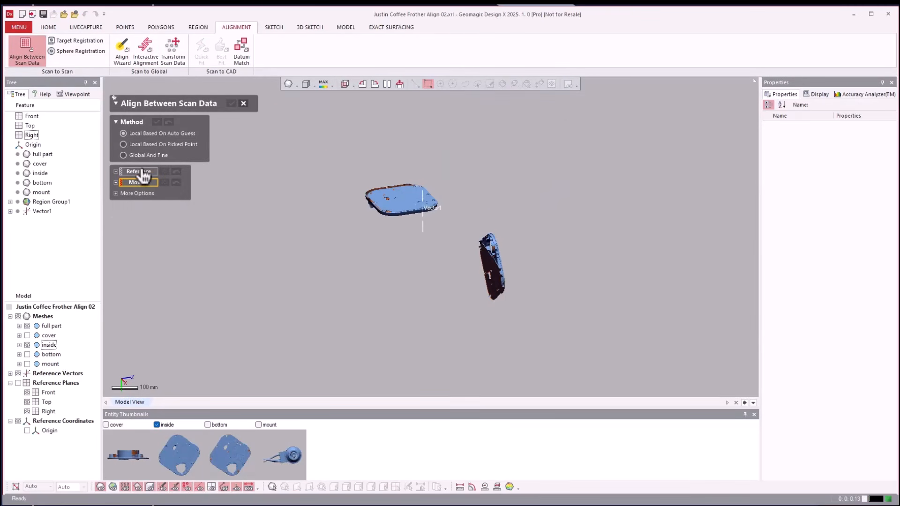
click(49, 323)
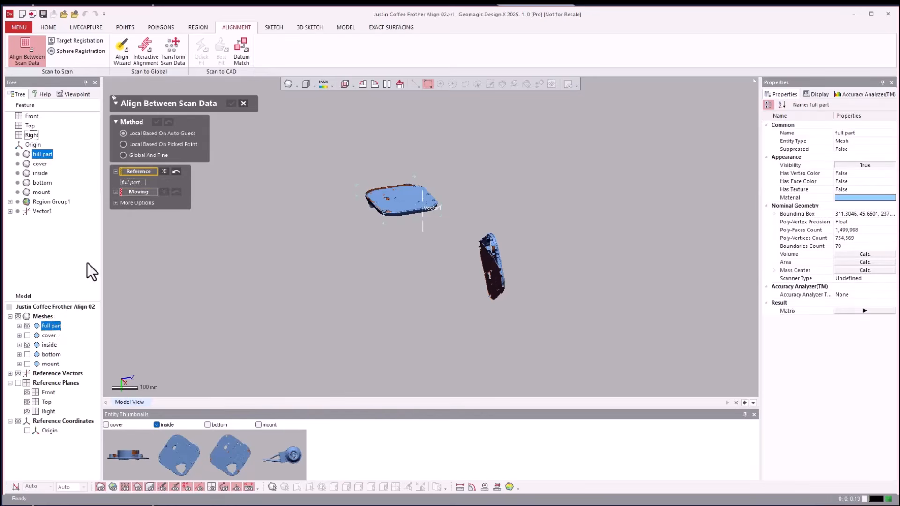
click(137, 192)
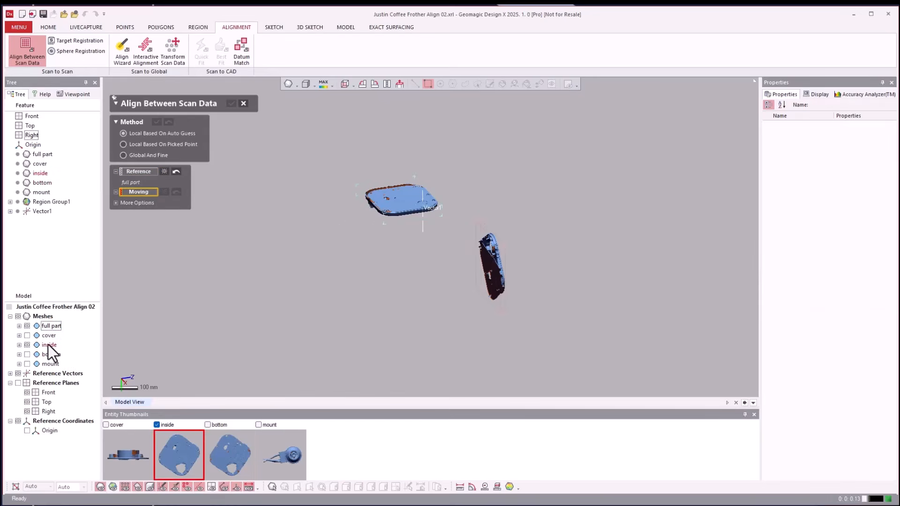
click(49, 345)
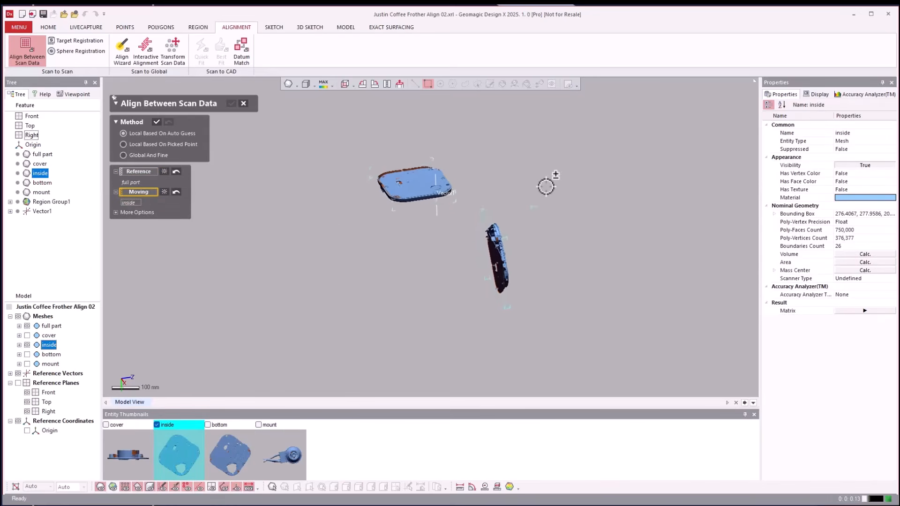
Set the alignment method to Local Based On Picked Point, with the full part as Reference and the inside mesh as Moving.
click(141, 145)
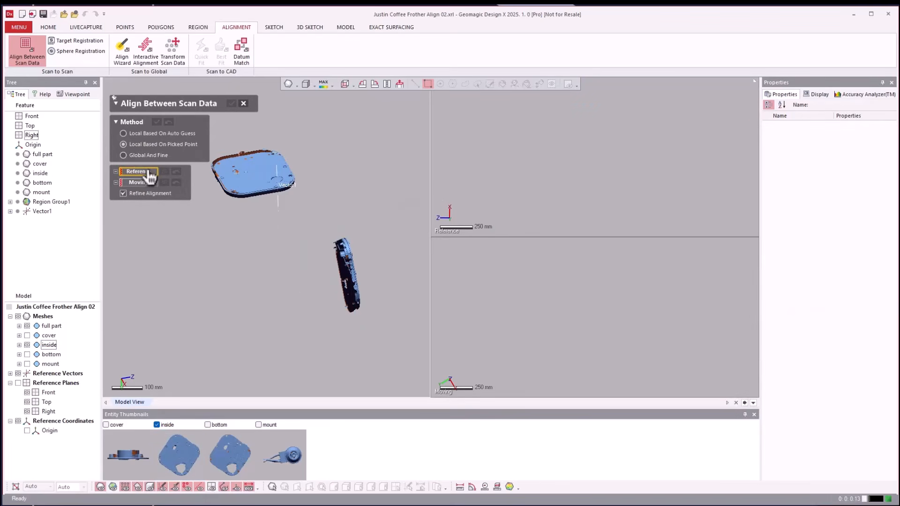
click(46, 325)
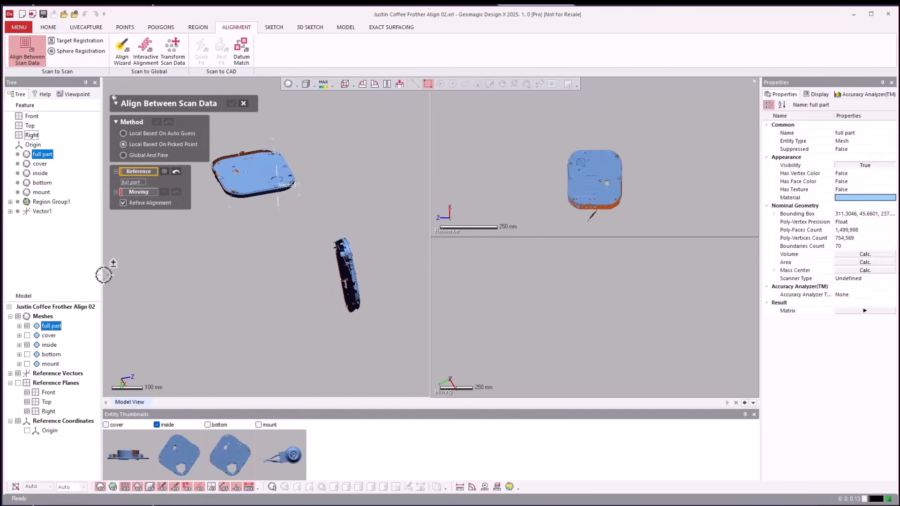
click(138, 196)
click(48, 346)
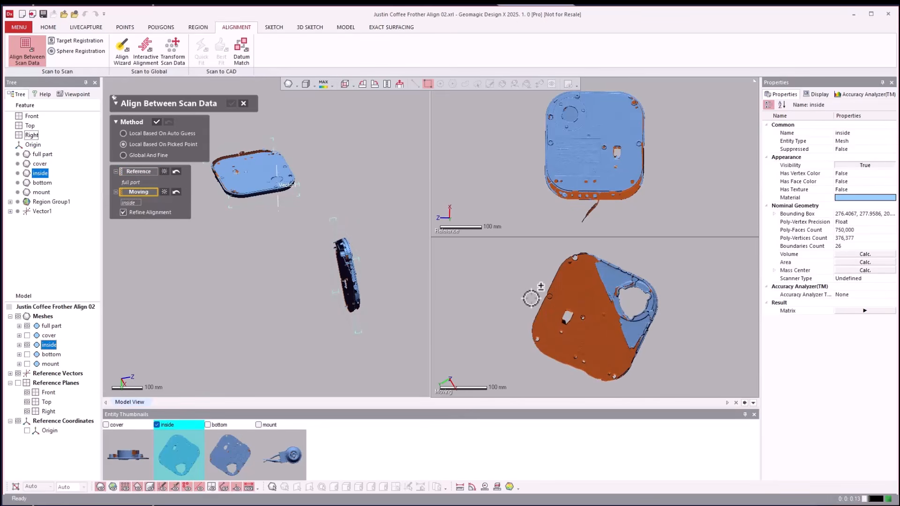
Pick the first matching point pair at the engraved label's corner beside the small ring on the full part and inside meshes.
right_drag(477, 268, 483, 281)
scroll(484, 281, up, 4)
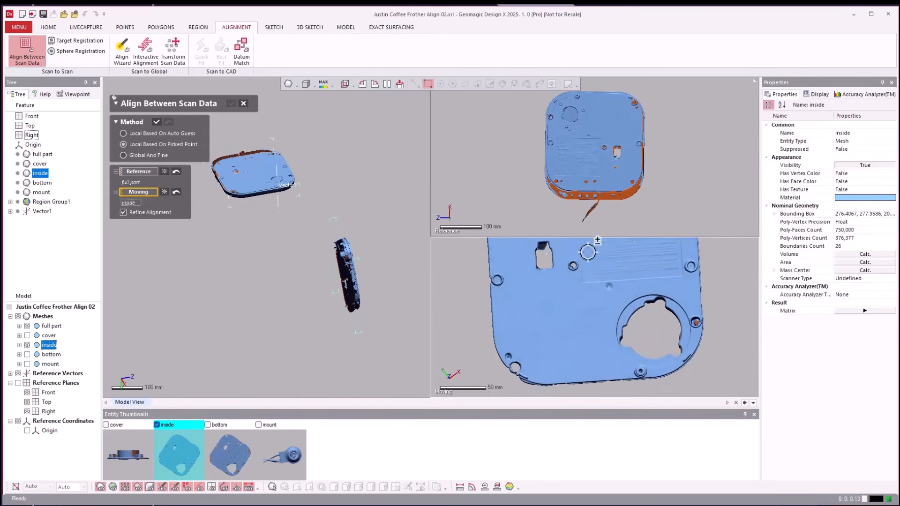
right_drag(683, 168, 685, 164)
right_drag(720, 279, 719, 277)
scroll(720, 278, up, 8)
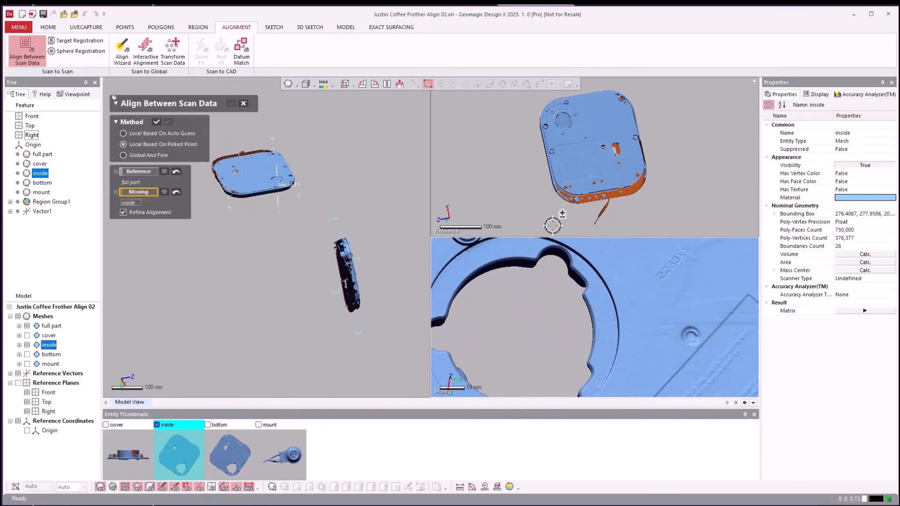
right_drag(535, 161, 512, 195)
scroll(504, 307, down, 4)
right_drag(504, 307, 564, 335)
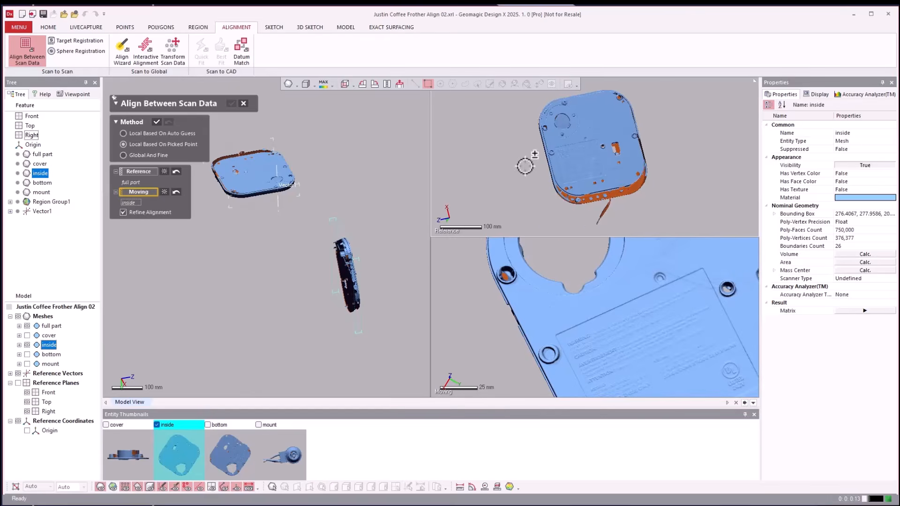
scroll(560, 165, up, 3)
right_drag(526, 164, 539, 125)
scroll(559, 165, up, 4)
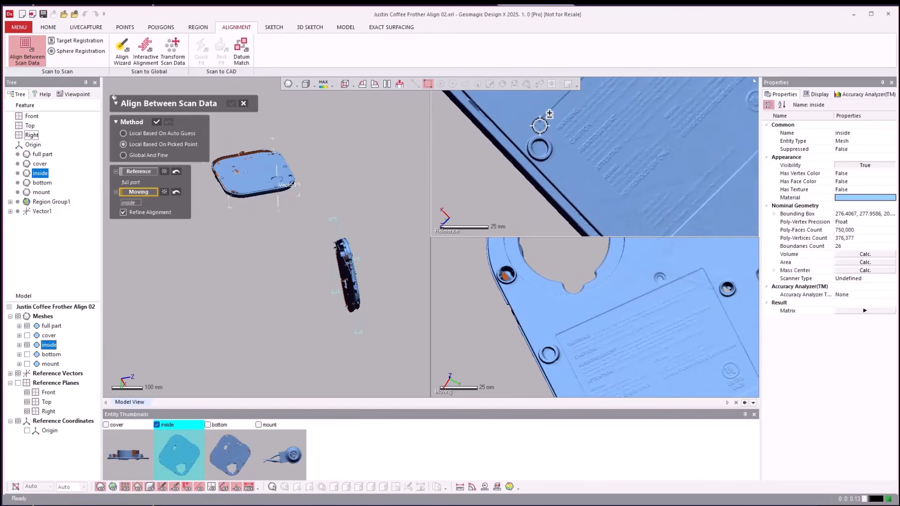
click(537, 121)
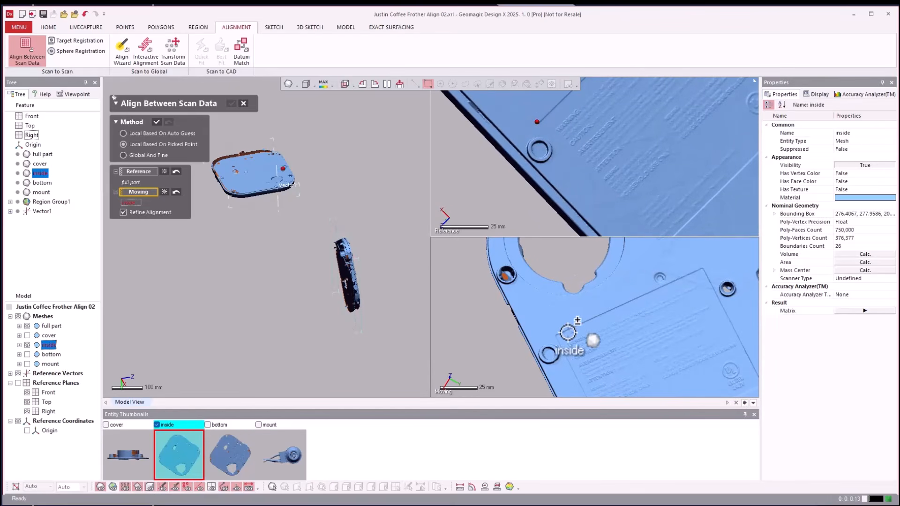
click(553, 333)
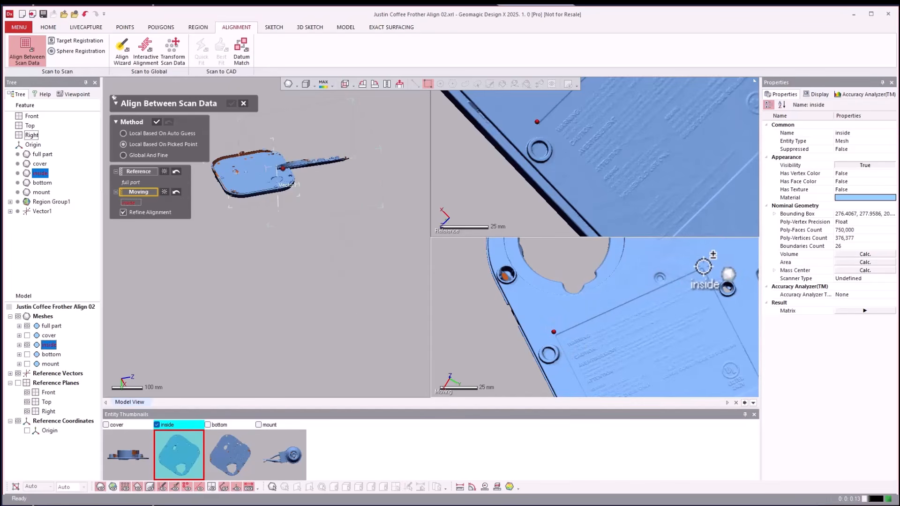
Pick matching point pairs at the other three corners of the engraved label on the inside and full part meshes.
click(703, 266)
scroll(488, 206, down, 3)
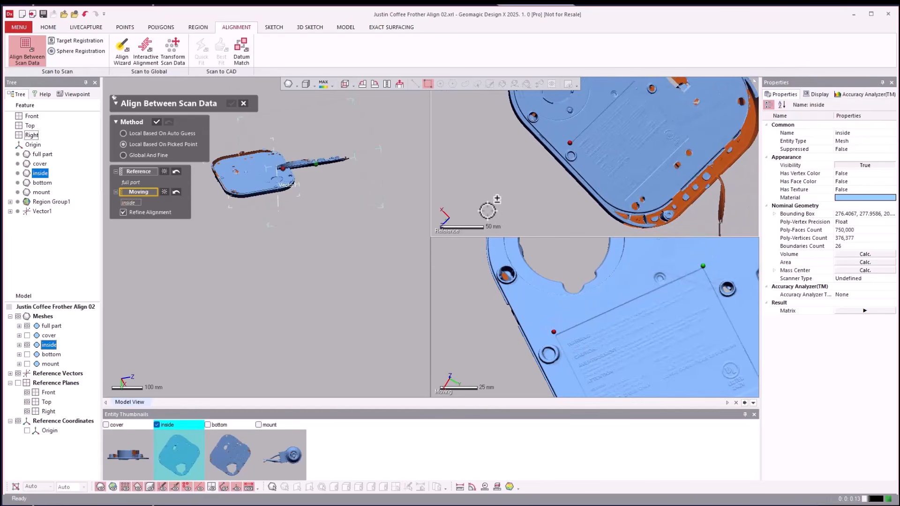
scroll(565, 177, up, 5)
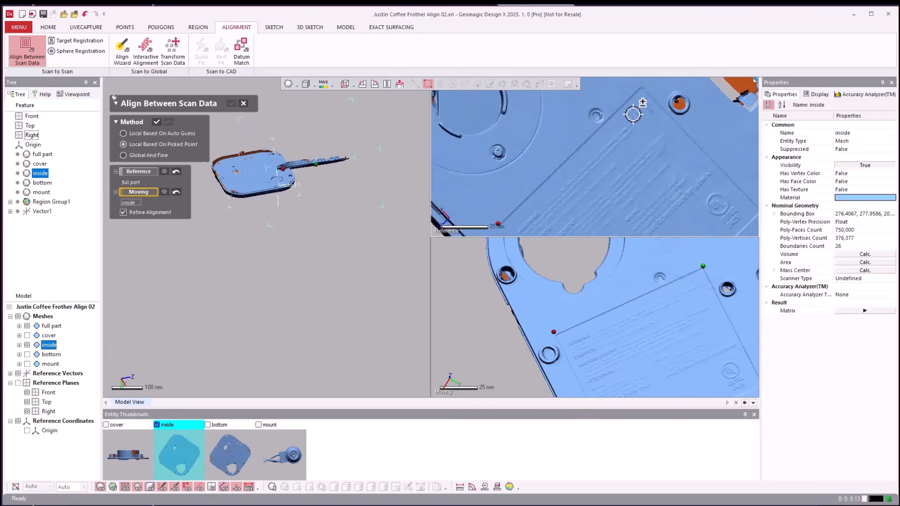
click(644, 111)
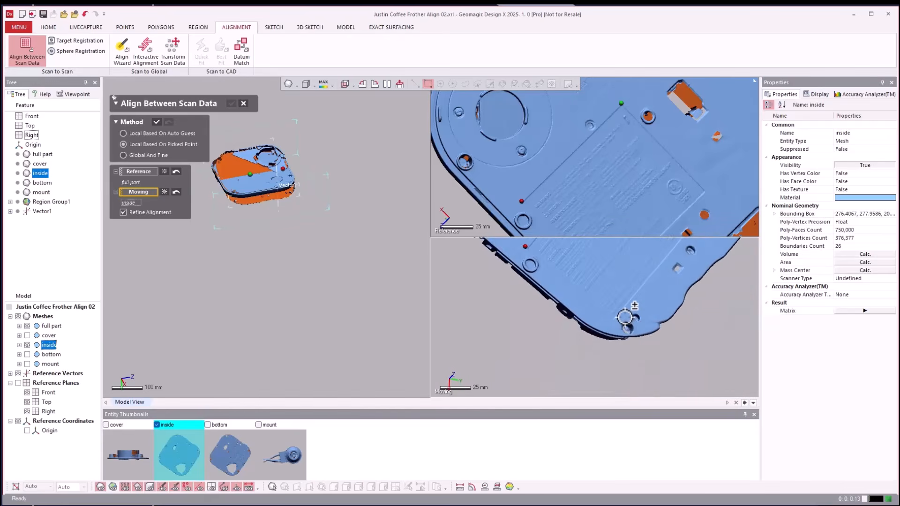
click(614, 323)
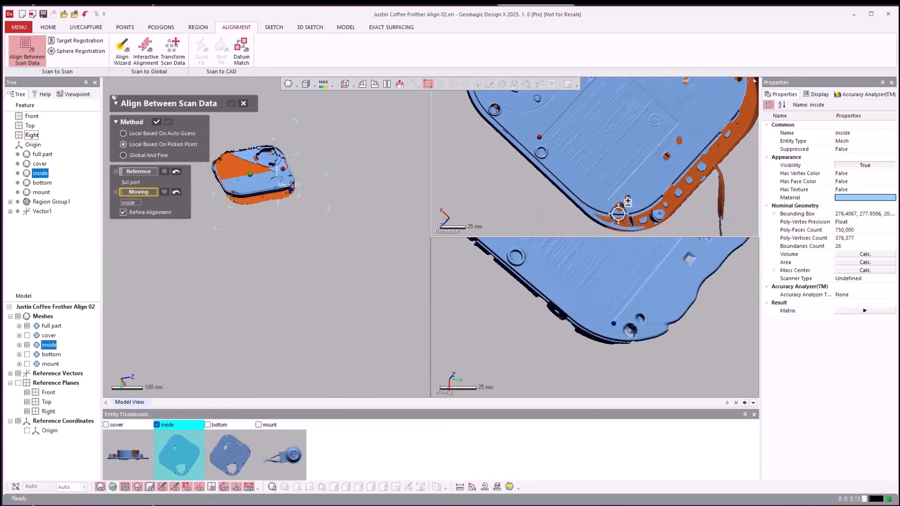
click(608, 202)
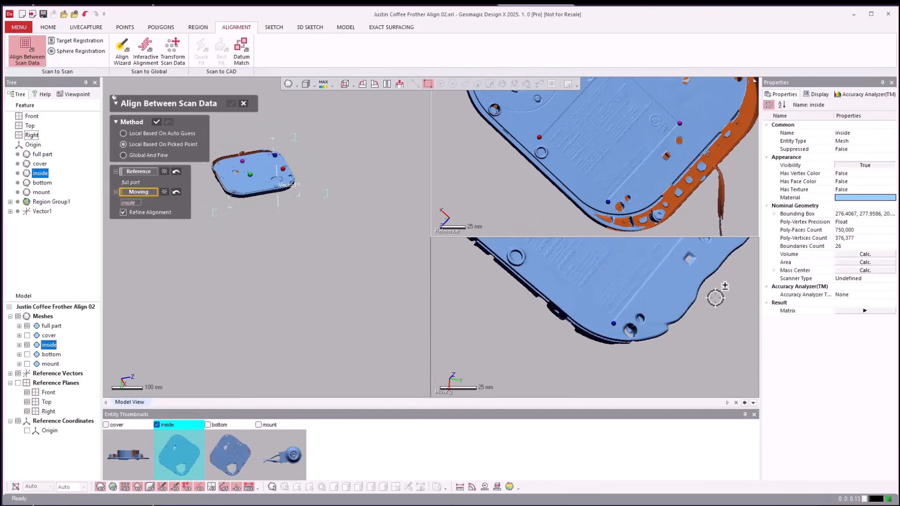
scroll(715, 308, down, 3)
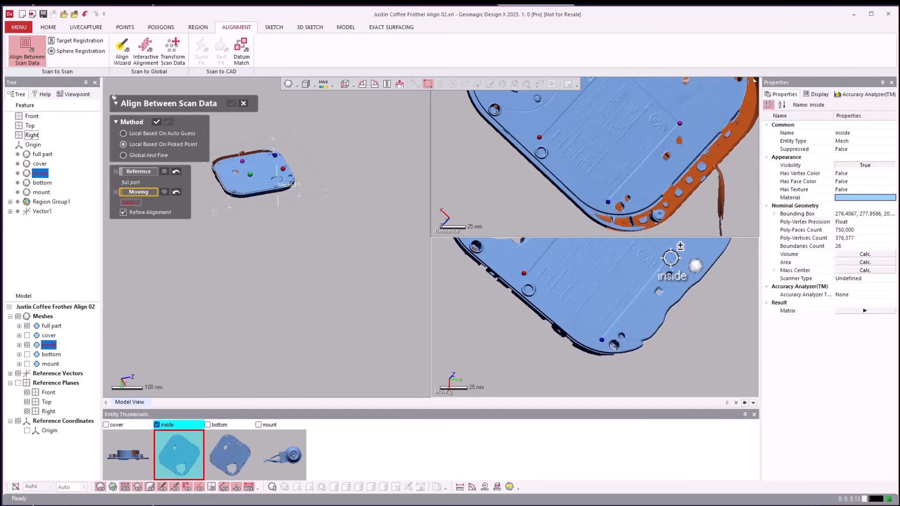
Apply the picked-point alignment of the inside mesh with Refine Alignment enabled, check the fit, and accept it.
click(157, 123)
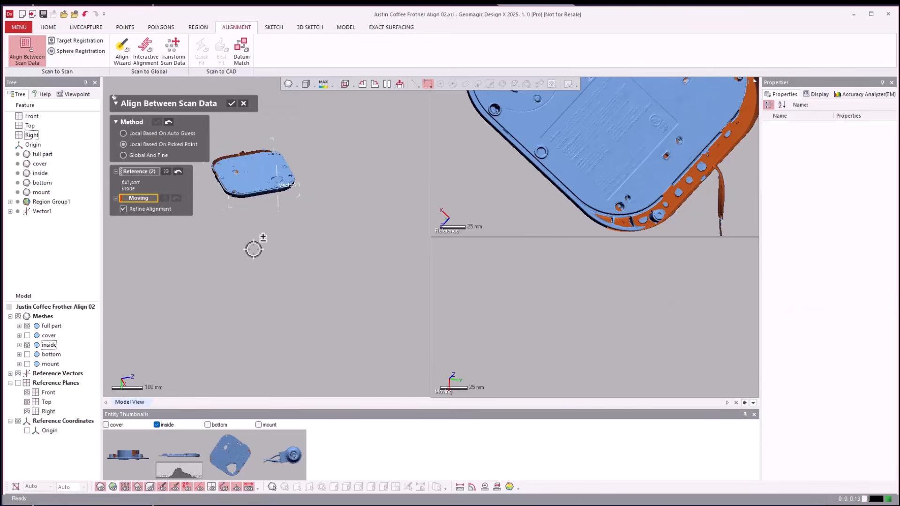
scroll(257, 232, up, 8)
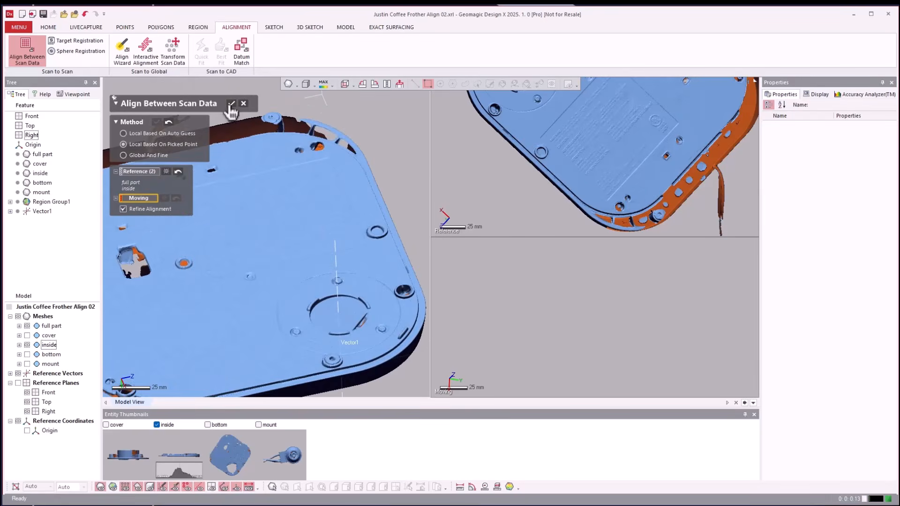
click(231, 104)
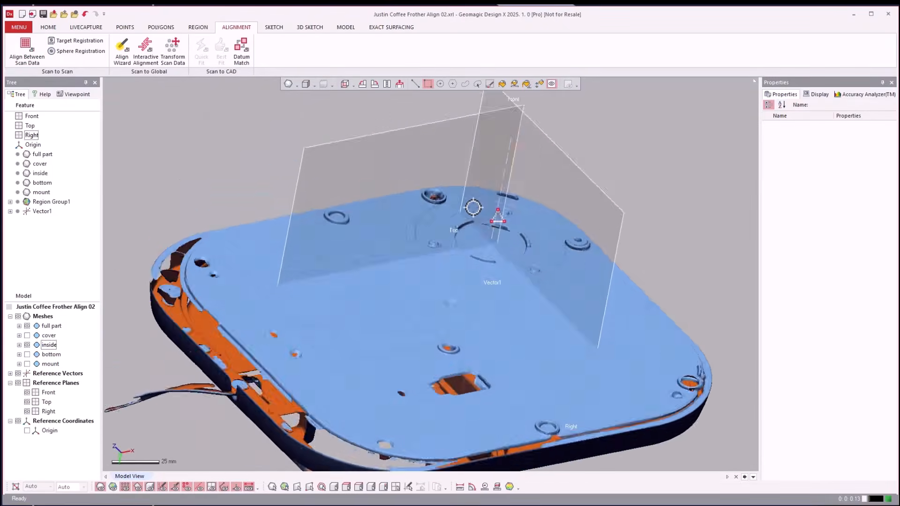
Examine the inside mesh's fit around the circular opening and raised ribs by toggling the full part's visibility.
scroll(474, 207, up, 5)
scroll(474, 207, up, 6)
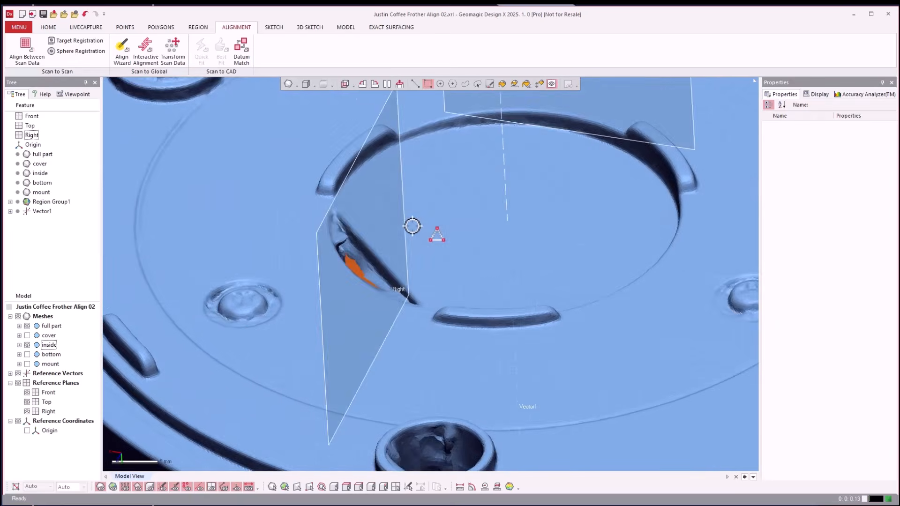
click(28, 327)
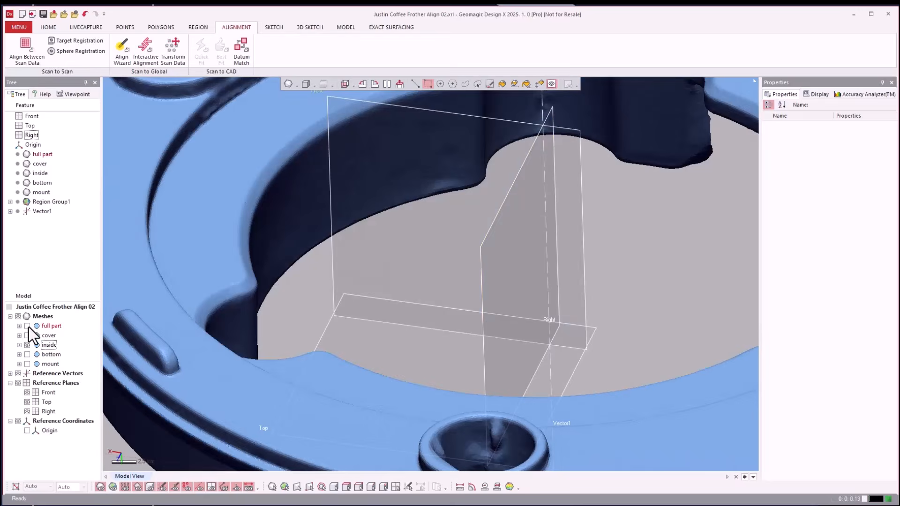
click(28, 327)
click(27, 326)
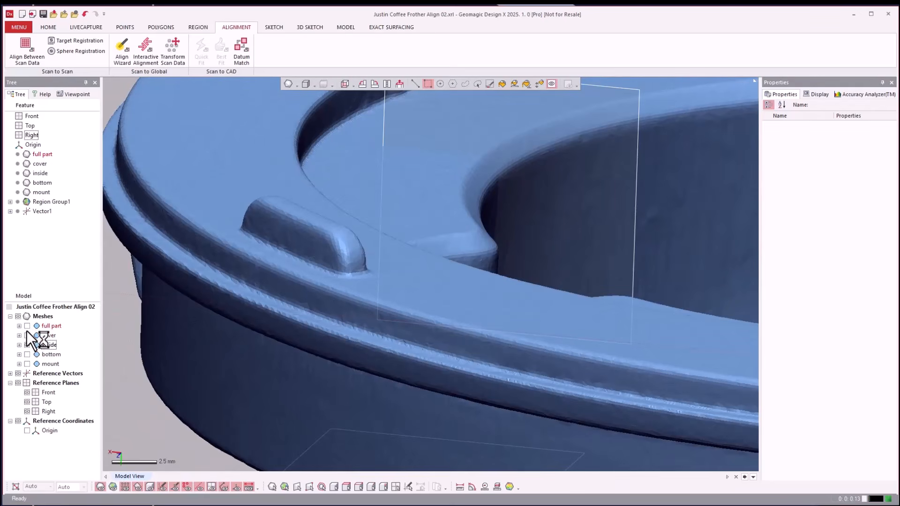
click(28, 326)
click(29, 327)
click(29, 327)
Display the full part and bottom meshes with the inside mesh hidden, and save the project file.
click(29, 327)
click(29, 327)
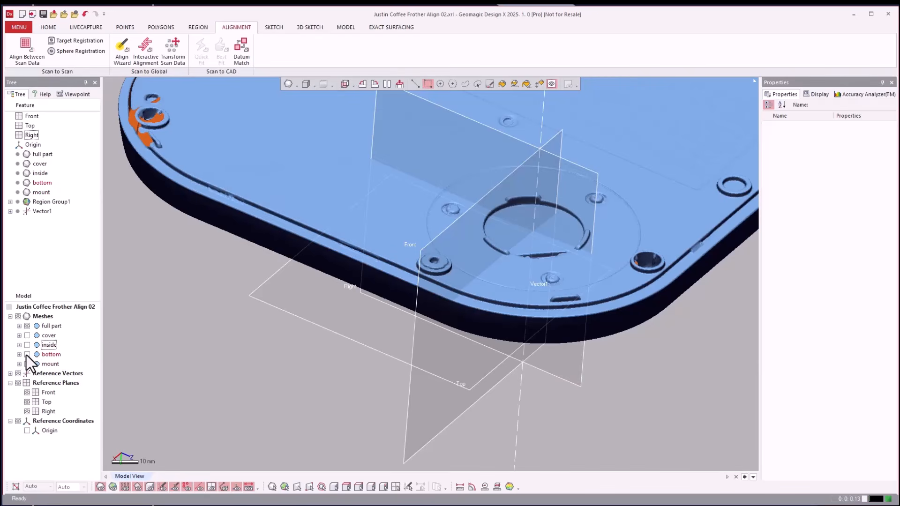
key(ctrl+s)
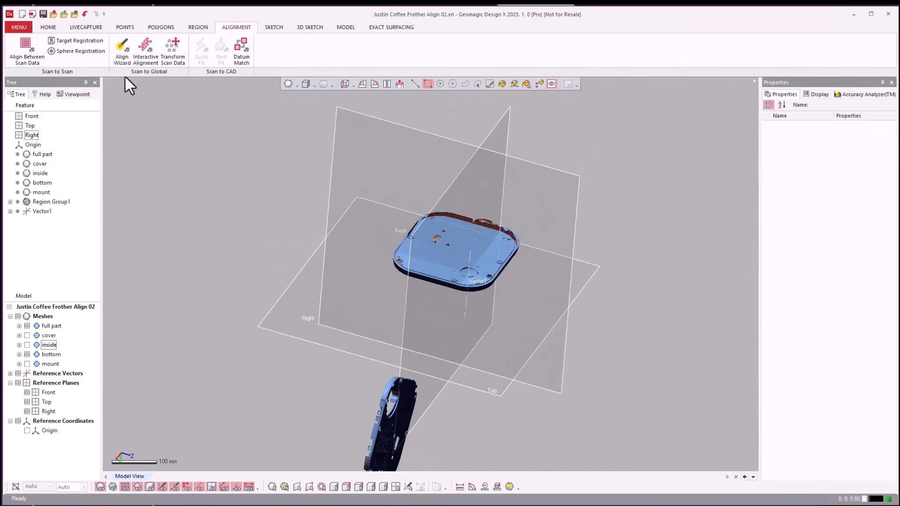
Start Align Between Scan Data using Local Based On Picked Point, with the full part as Reference and the bottom mesh as Moving.
click(27, 54)
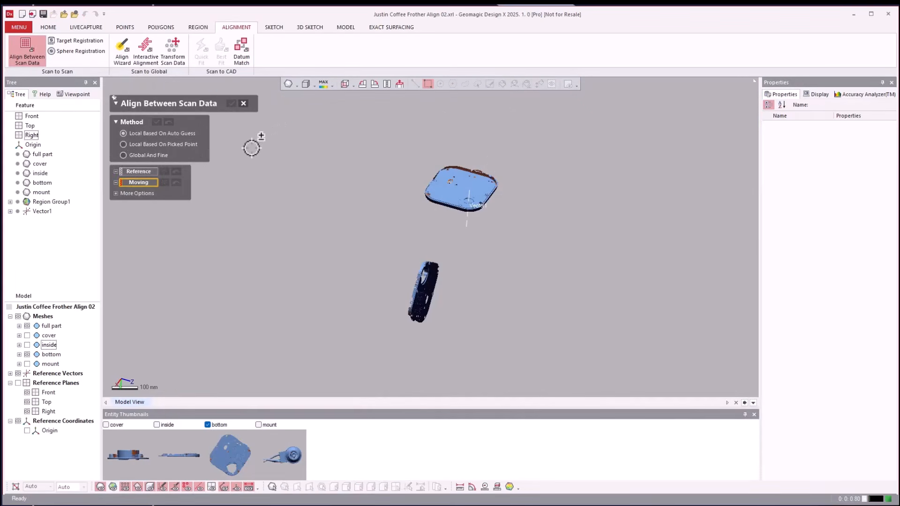
click(124, 144)
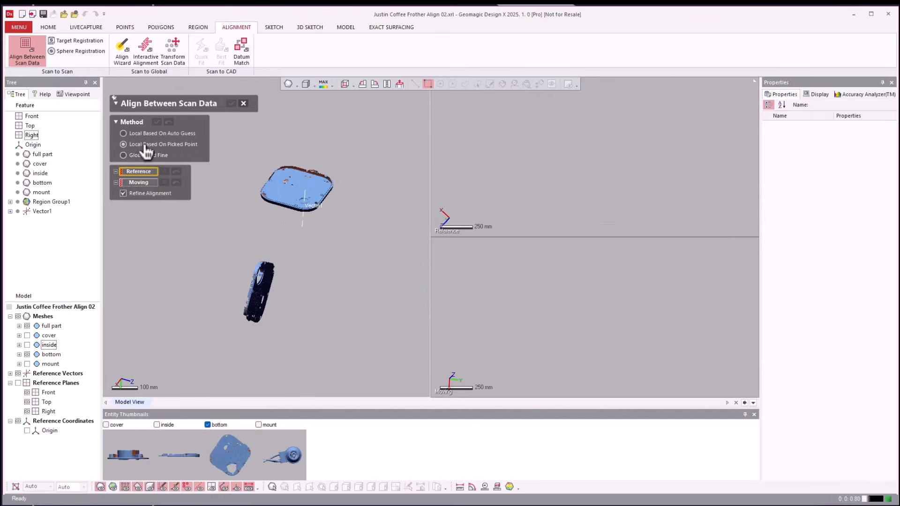
click(47, 325)
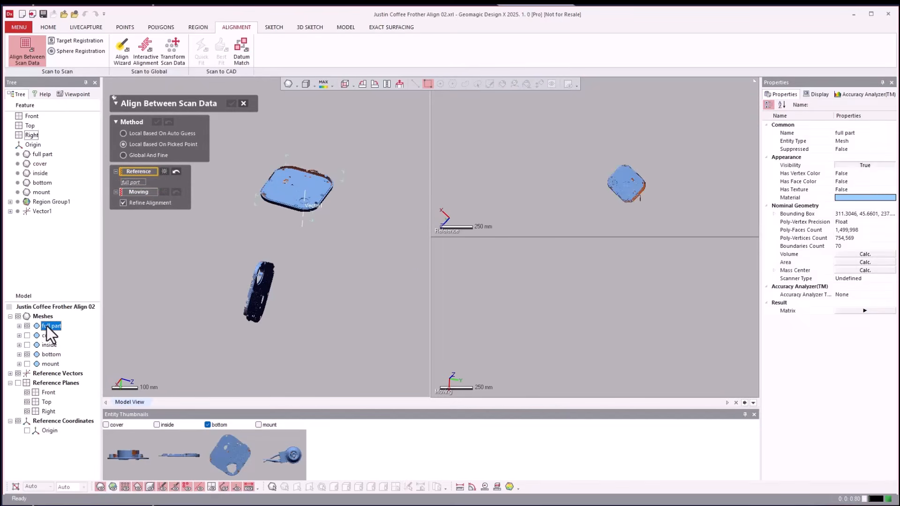
click(146, 192)
click(49, 354)
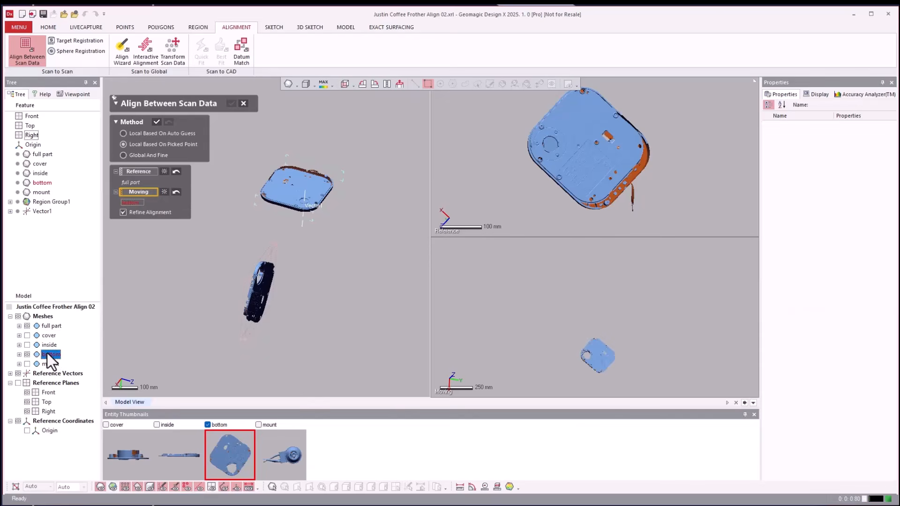
Pick four matching point pairs at the corners of the embossed rectangular label on the bottom and full part meshes.
right_drag(519, 219, 710, 170)
scroll(709, 170, up, 5)
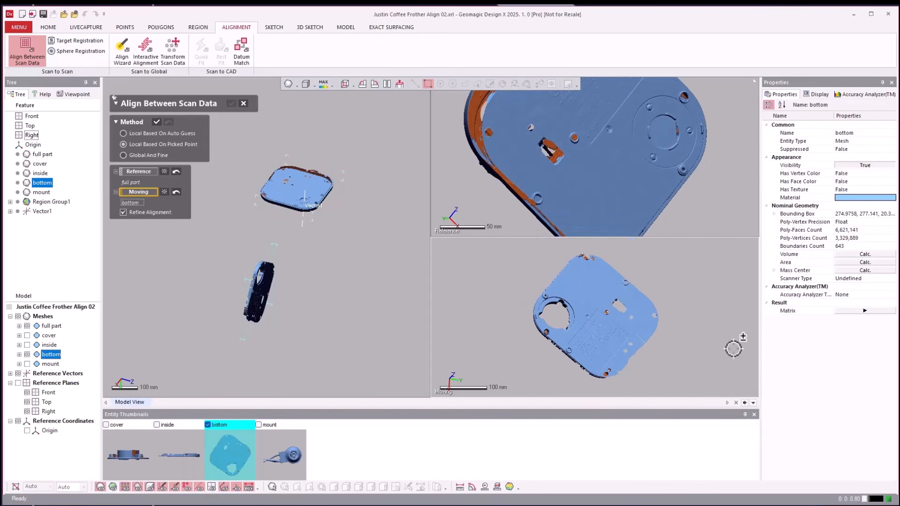
scroll(693, 336, up, 6)
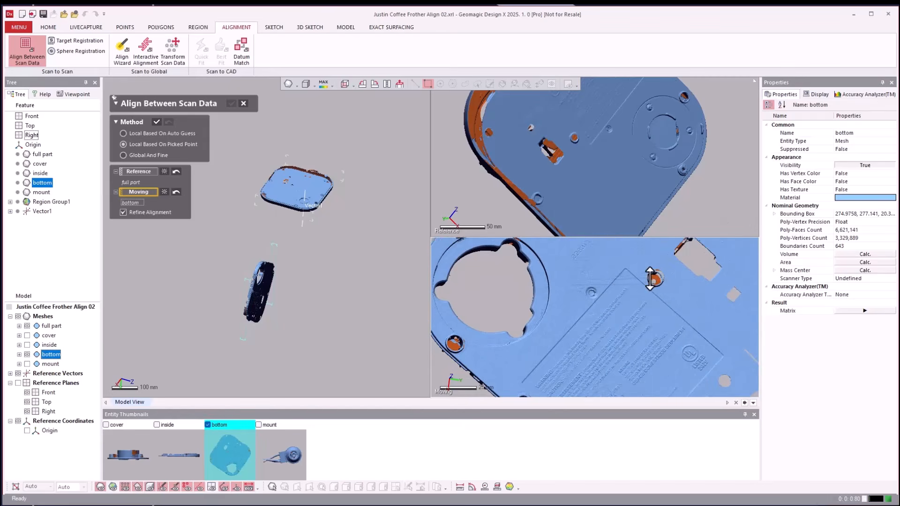
scroll(709, 188, down, 3)
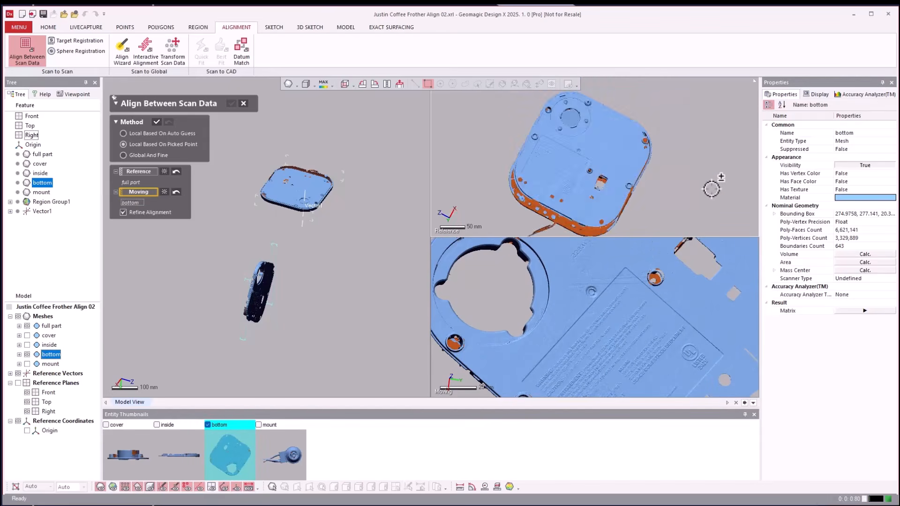
scroll(712, 184, up, 3)
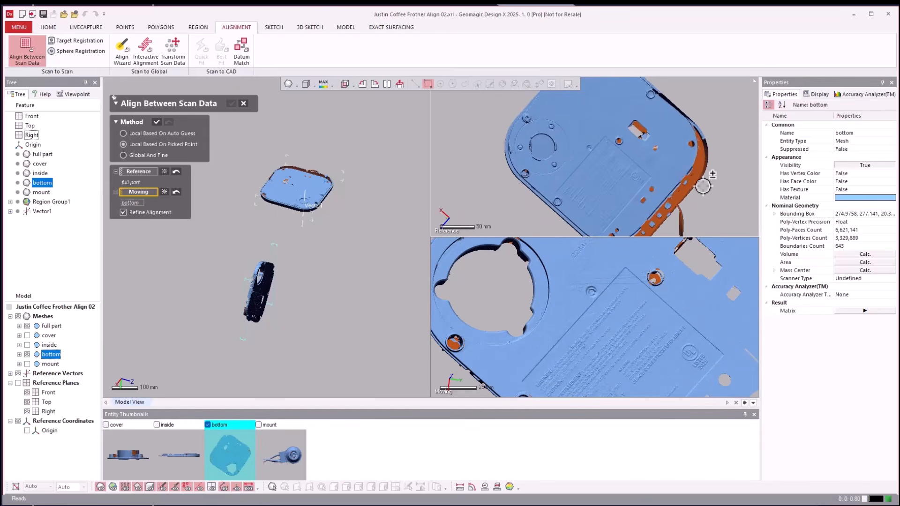
scroll(741, 217, down, 3)
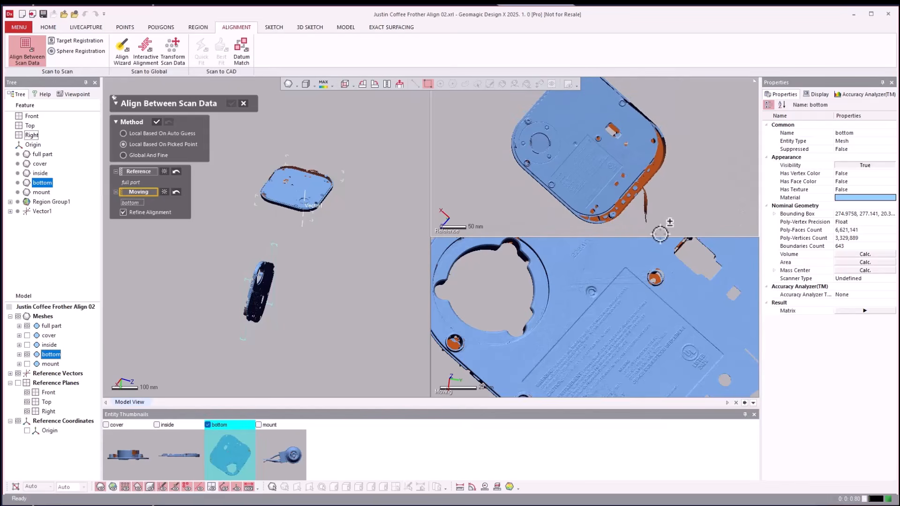
scroll(560, 261, down, 3)
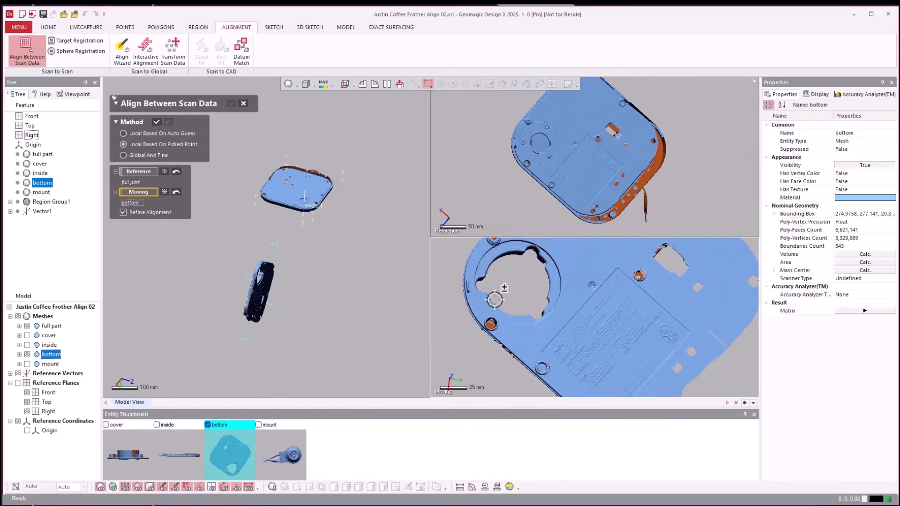
click(607, 270)
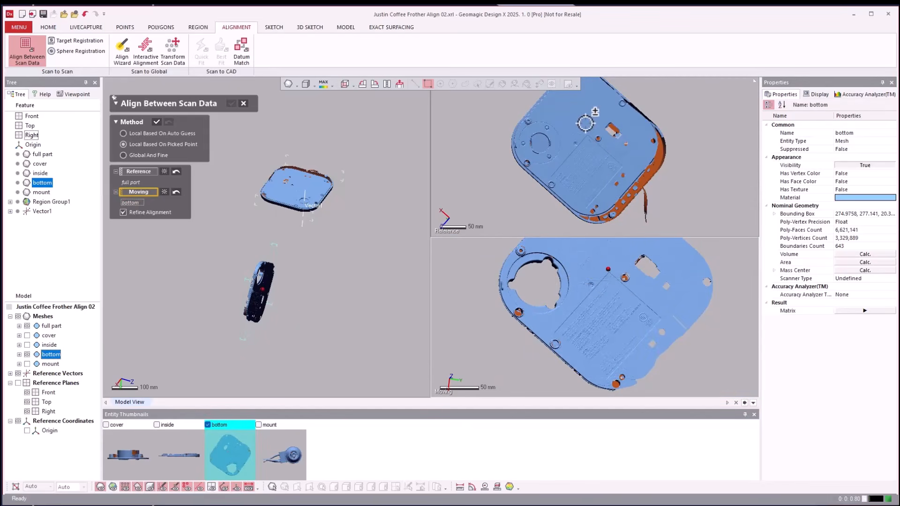
click(587, 131)
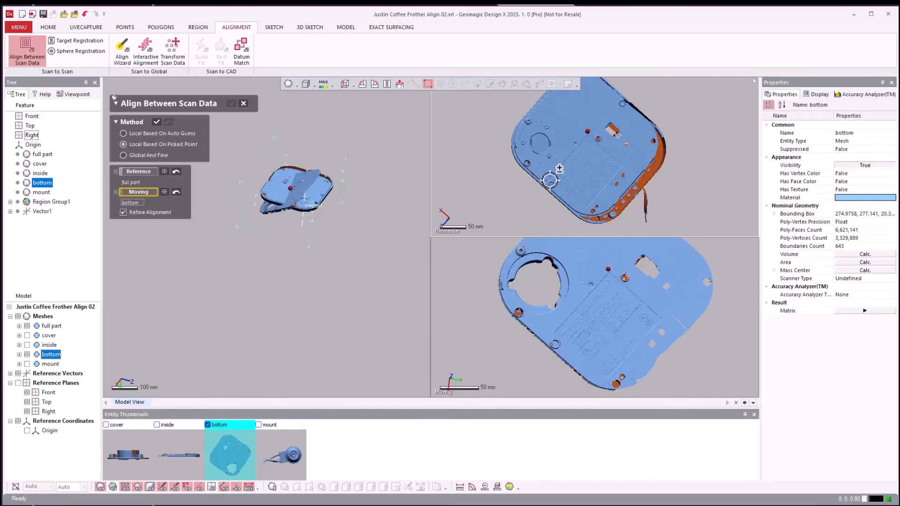
click(550, 333)
click(607, 380)
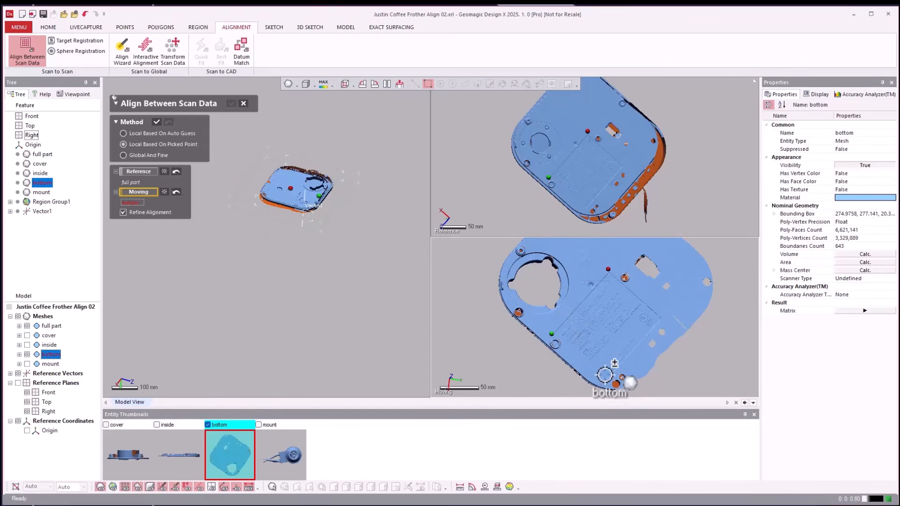
click(586, 211)
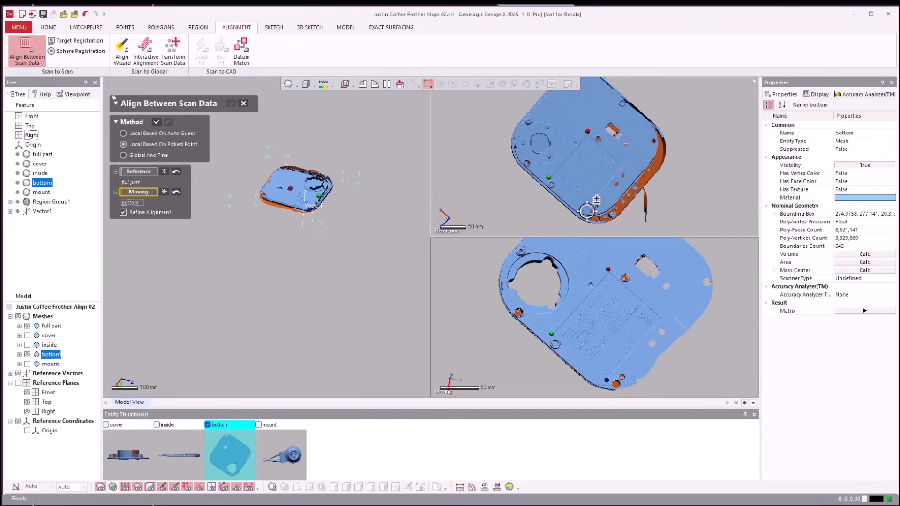
click(662, 319)
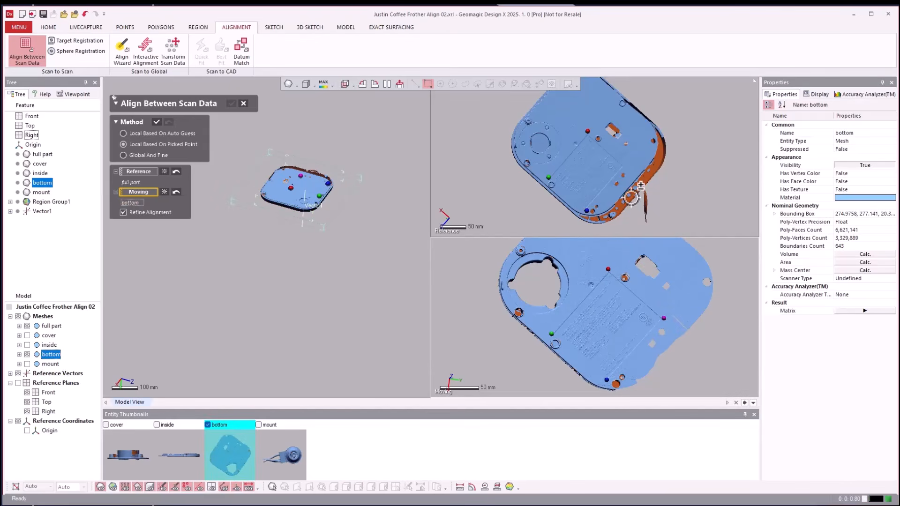
click(626, 167)
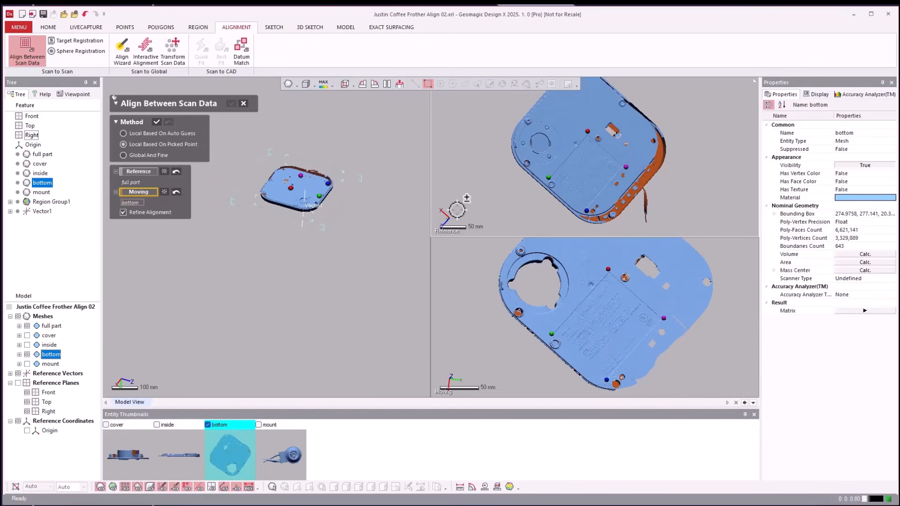
Apply the picked-point alignment of the bottom mesh with Refine Alignment enabled, check the fit around the circular recess, and accept it.
click(156, 122)
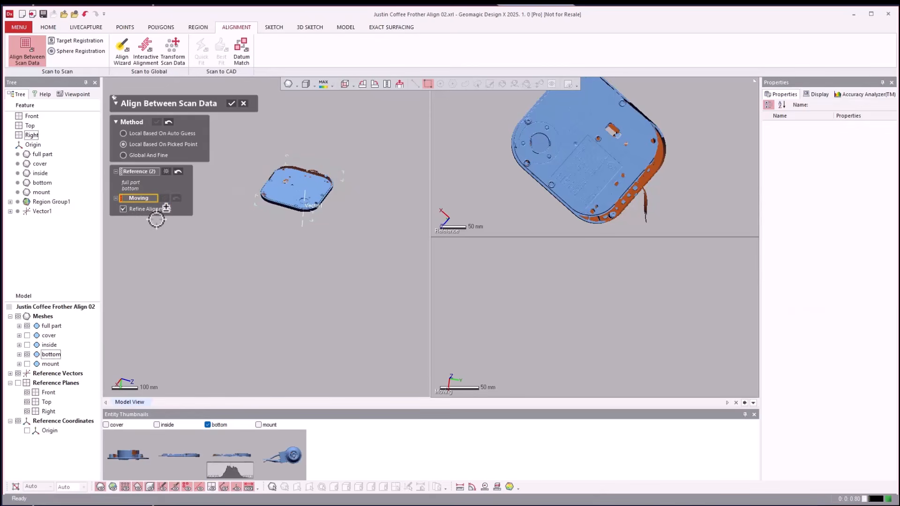
scroll(326, 297, up, 10)
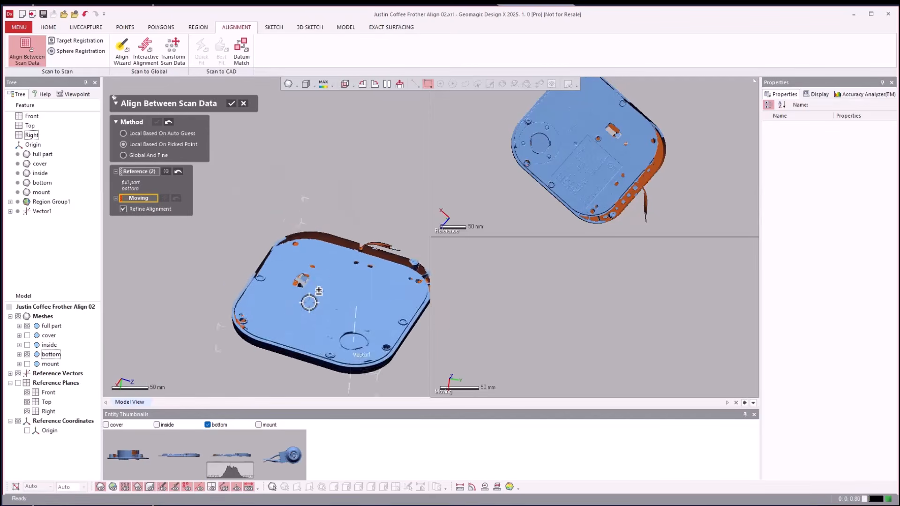
scroll(309, 302, up, 8)
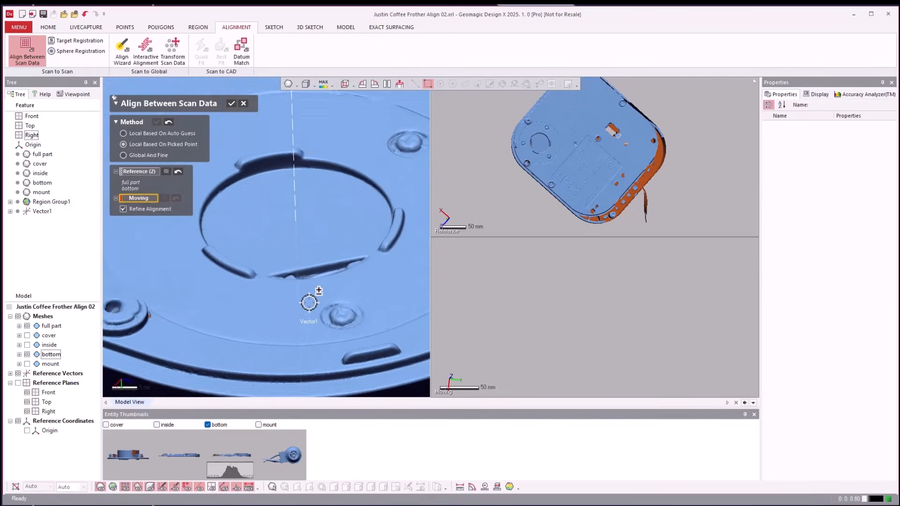
click(232, 104)
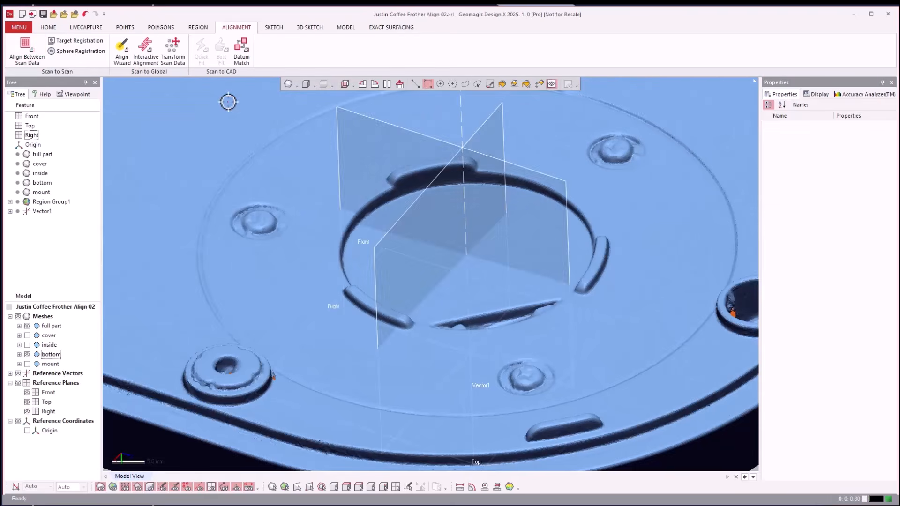
Examine the bottom mesh's fit around the circular recess and screw bosses by toggling the full part's visibility.
click(28, 326)
click(28, 327)
click(29, 327)
click(28, 328)
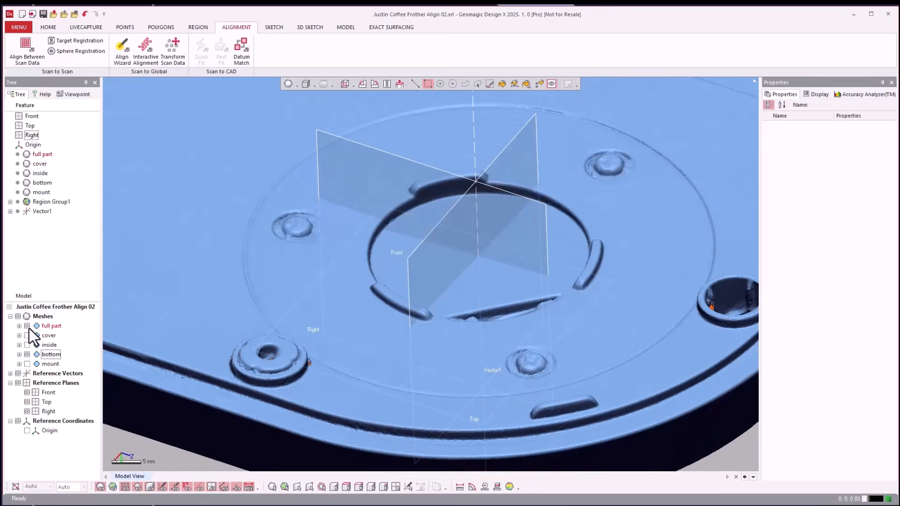
click(27, 326)
click(27, 326)
click(27, 326)
click(28, 327)
click(28, 328)
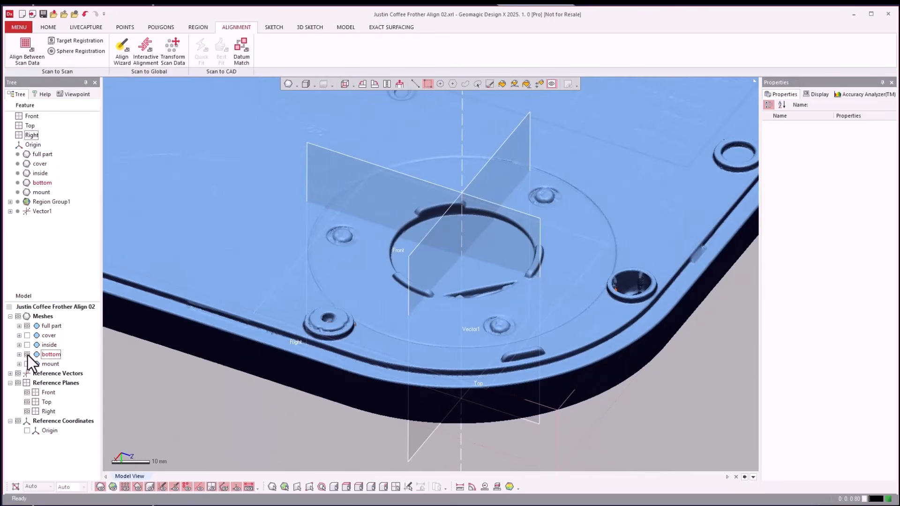
Display the mount instead of the bottom, and start Align Between Scan Data using Local Based On Picked Point with full part as Reference and mount as Moving.
click(27, 364)
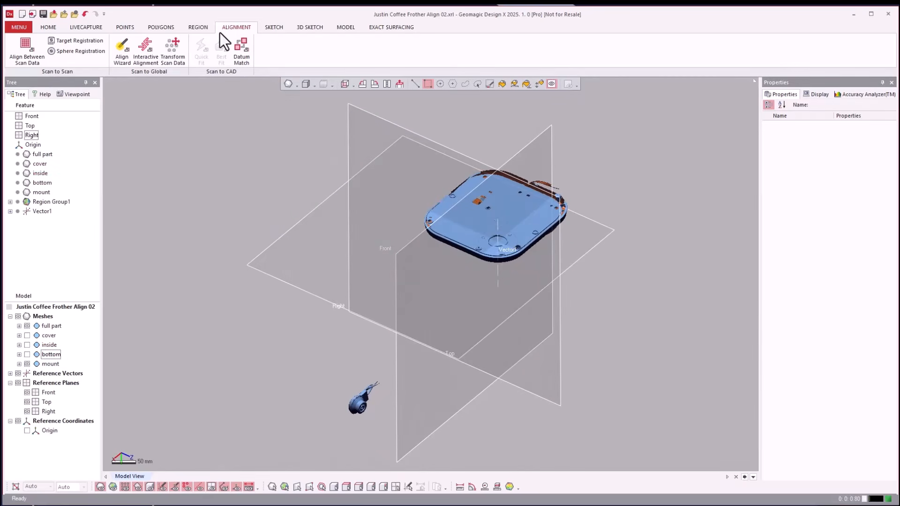
click(26, 44)
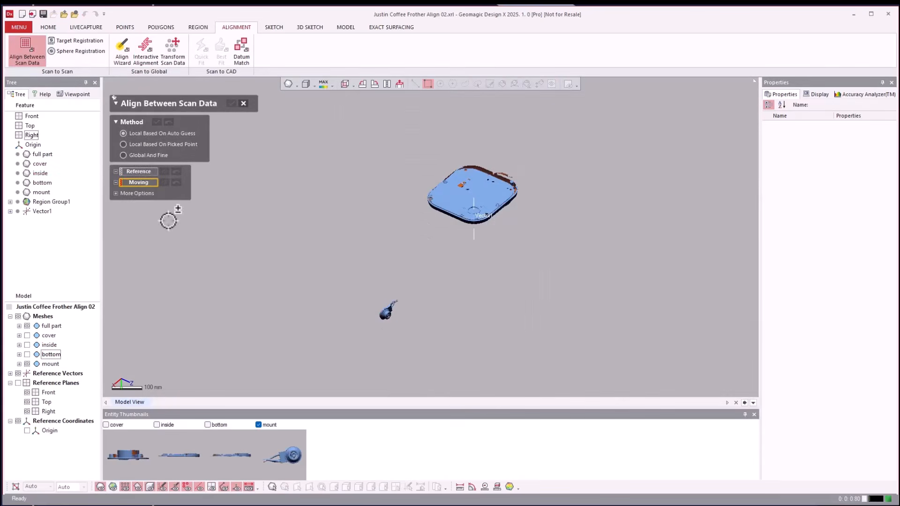
click(124, 145)
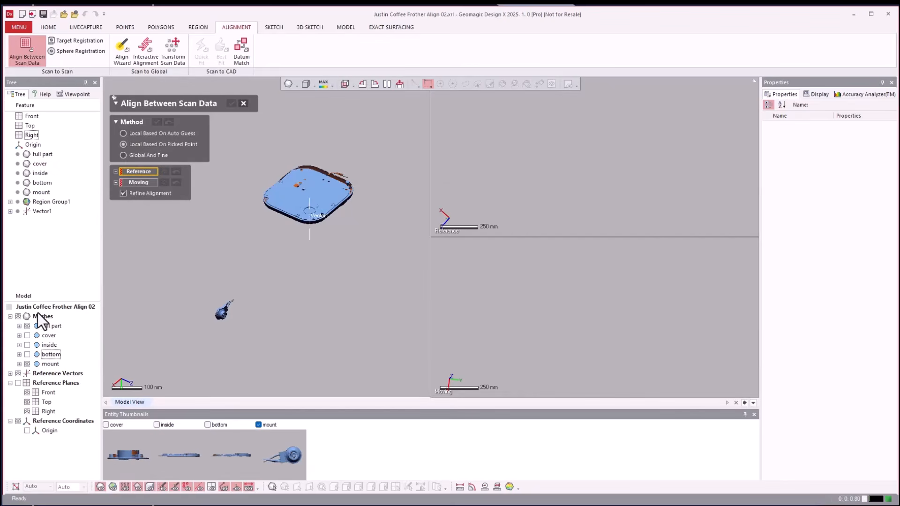
click(48, 325)
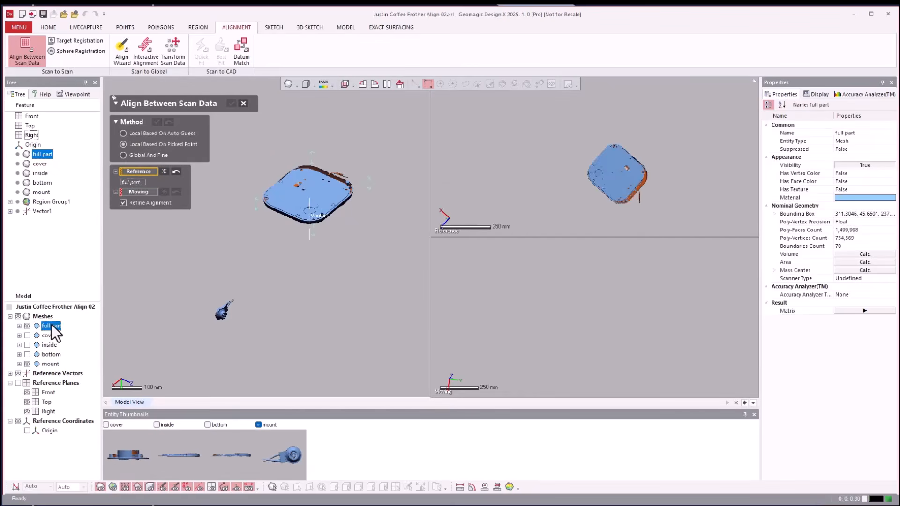
click(156, 194)
click(49, 364)
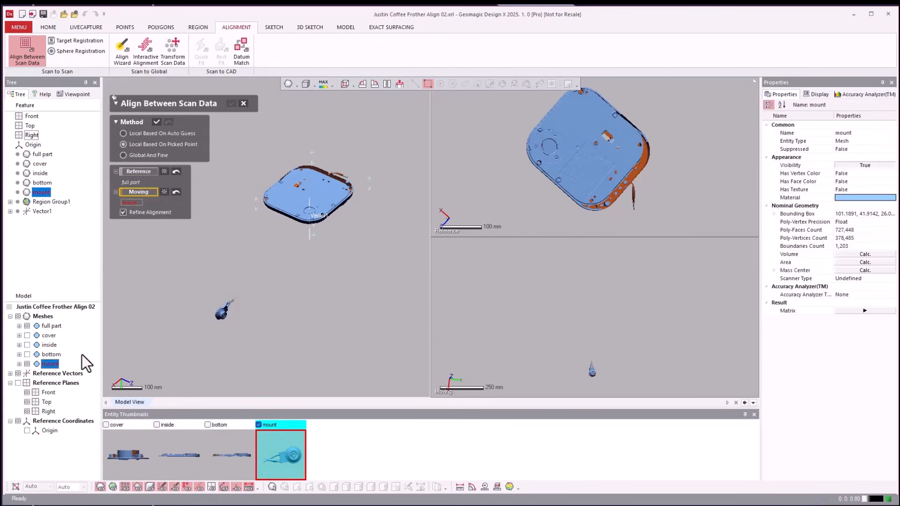
Pick three matching point pairs around the Strix lettering on the hub of the mount and full part meshes.
click(518, 301)
click(710, 182)
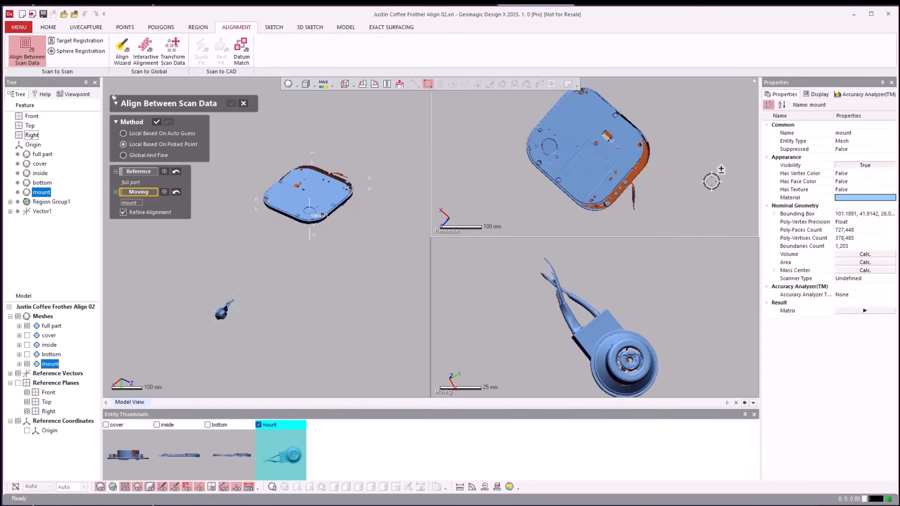
scroll(706, 180, up, 10)
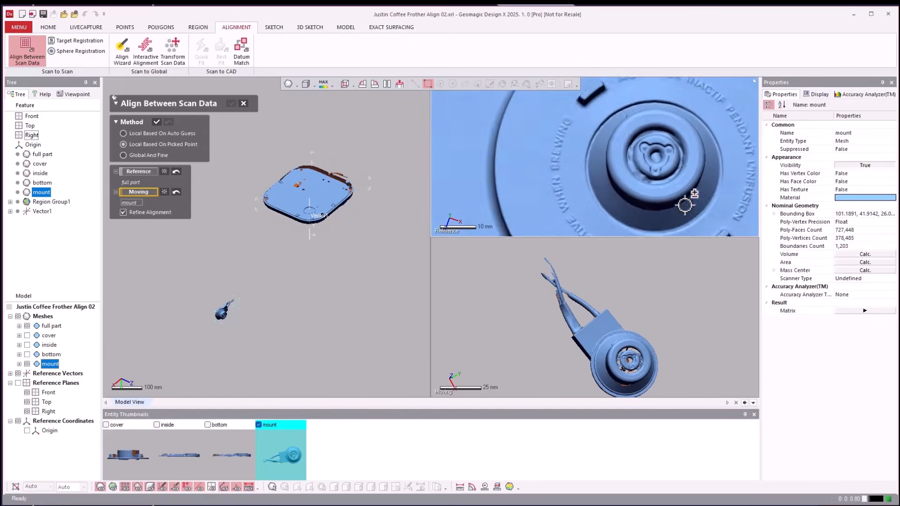
right_drag(684, 208, 638, 204)
right_drag(689, 315, 646, 330)
scroll(604, 316, up, 7)
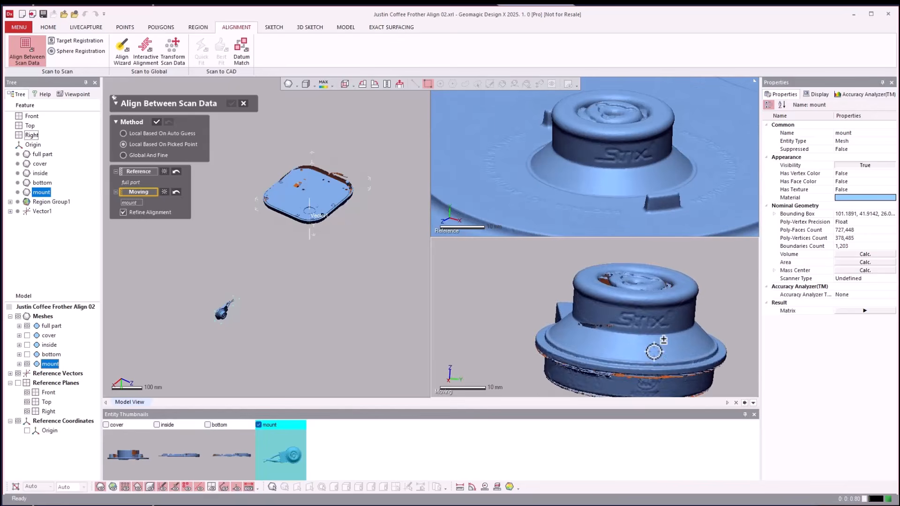
click(576, 319)
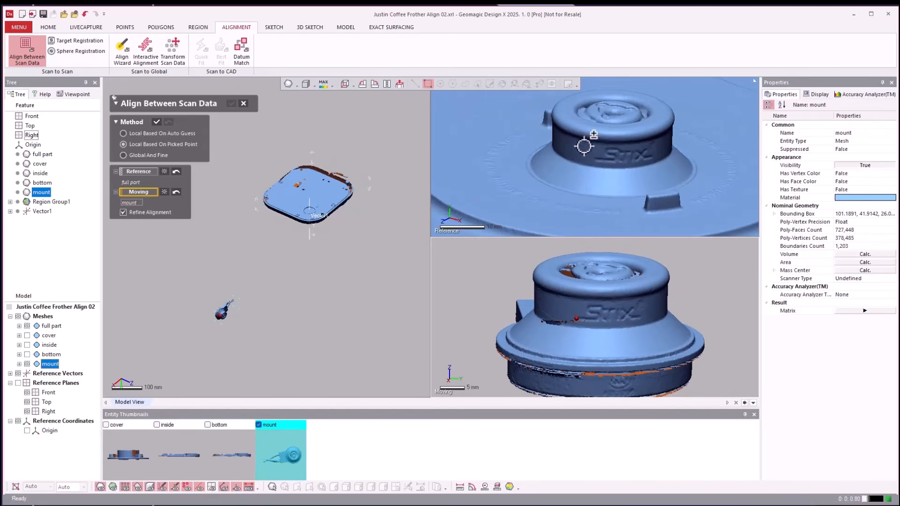
click(596, 160)
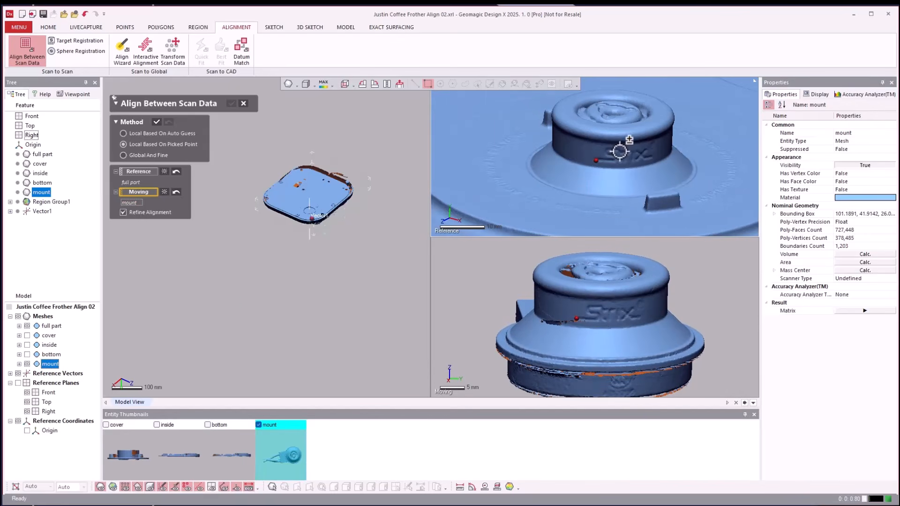
click(619, 151)
click(605, 305)
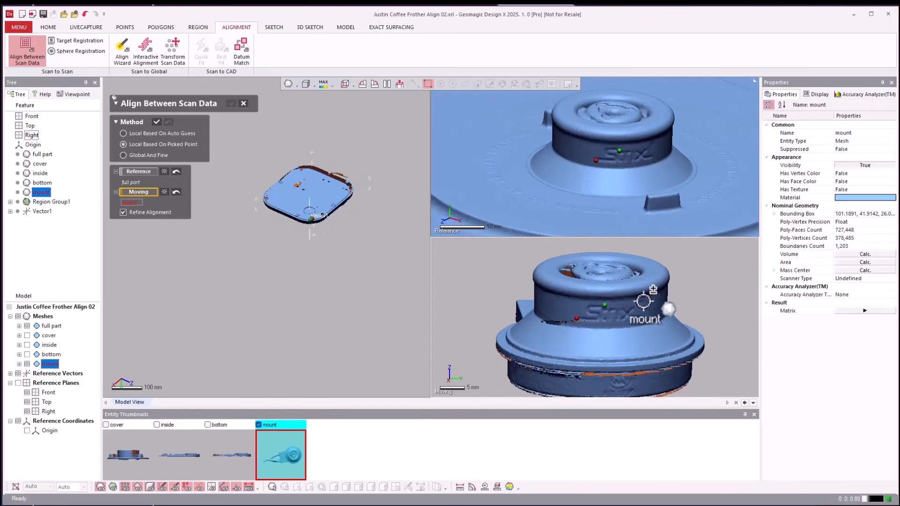
click(640, 318)
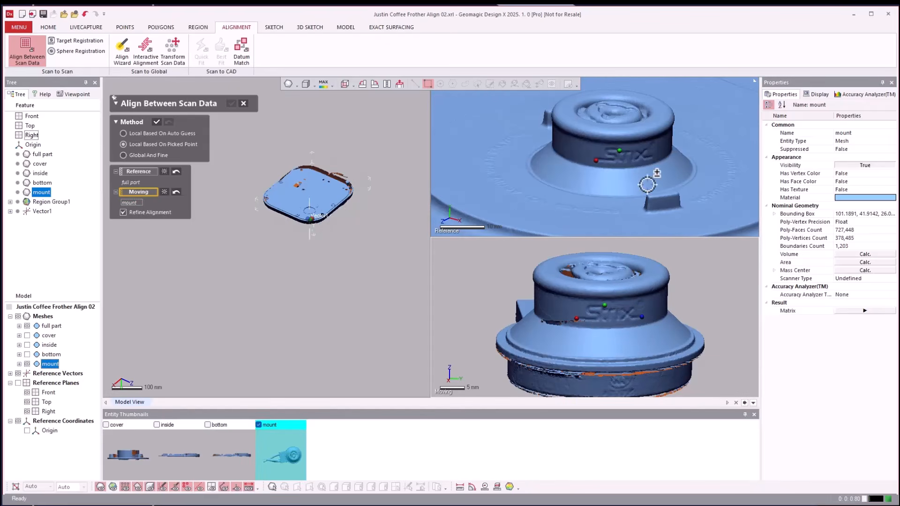
click(655, 160)
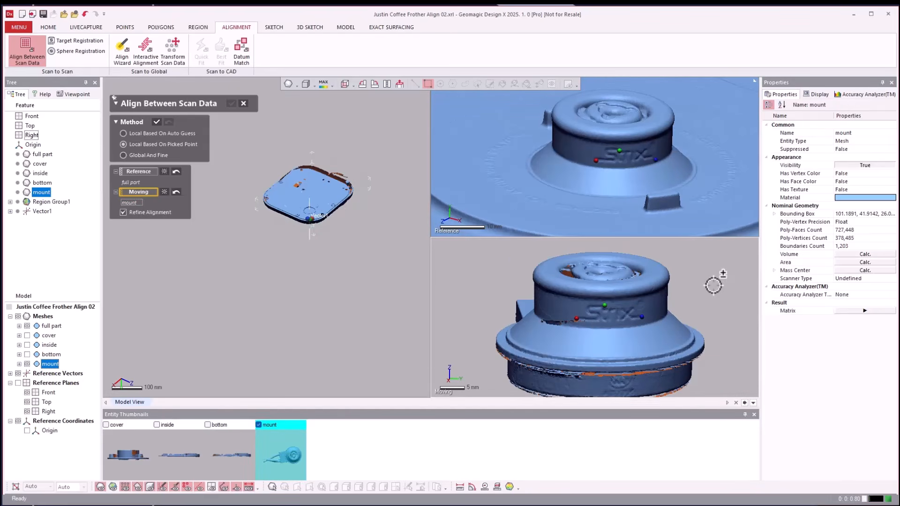
Undo the stray fourth point picked on the full part's base beside the hub.
right_drag(713, 286, 723, 243)
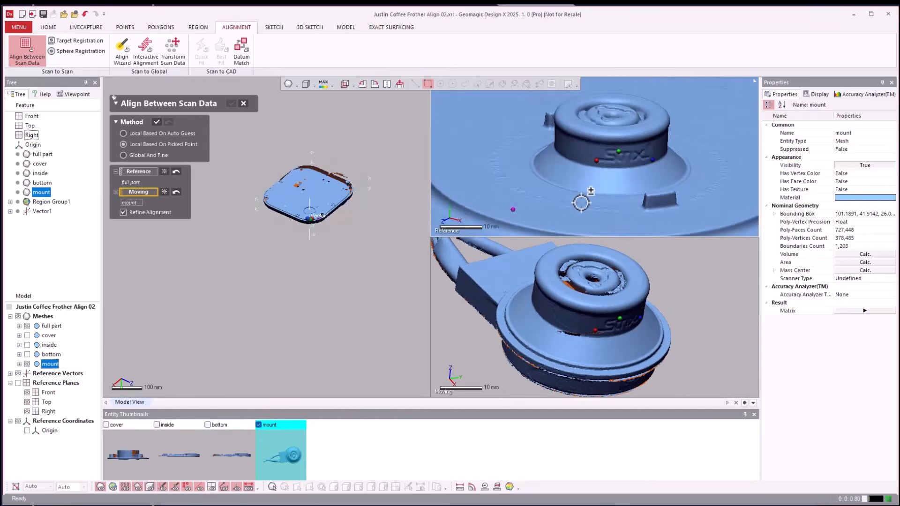
scroll(581, 203, down, 3)
key(ctrl+z)
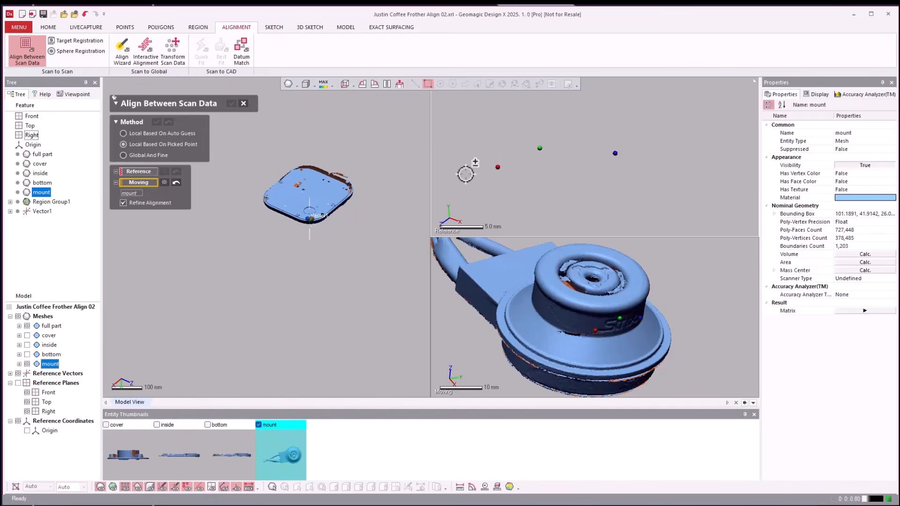
Reselect the full part as the Reference mesh for the mount's picked-point alignment.
click(136, 172)
click(51, 326)
scroll(469, 181, down, 10)
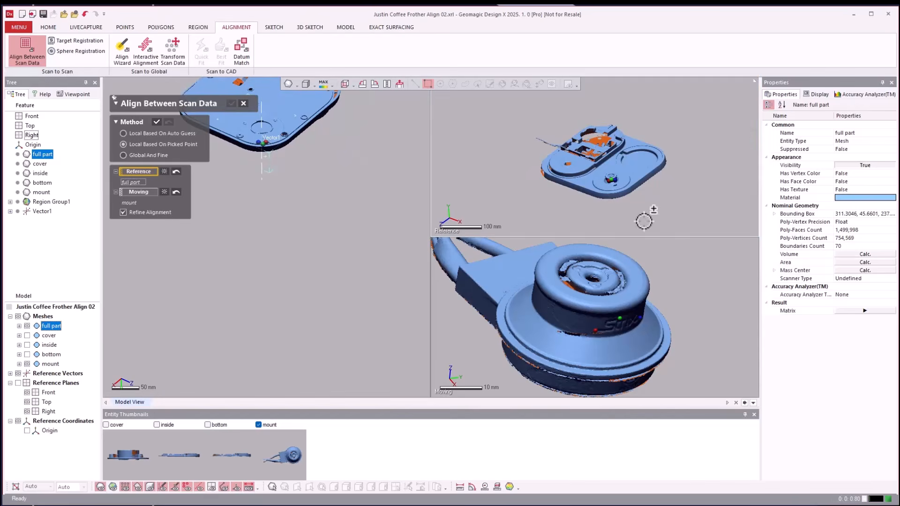
scroll(647, 192, up, 10)
scroll(647, 188, up, 3)
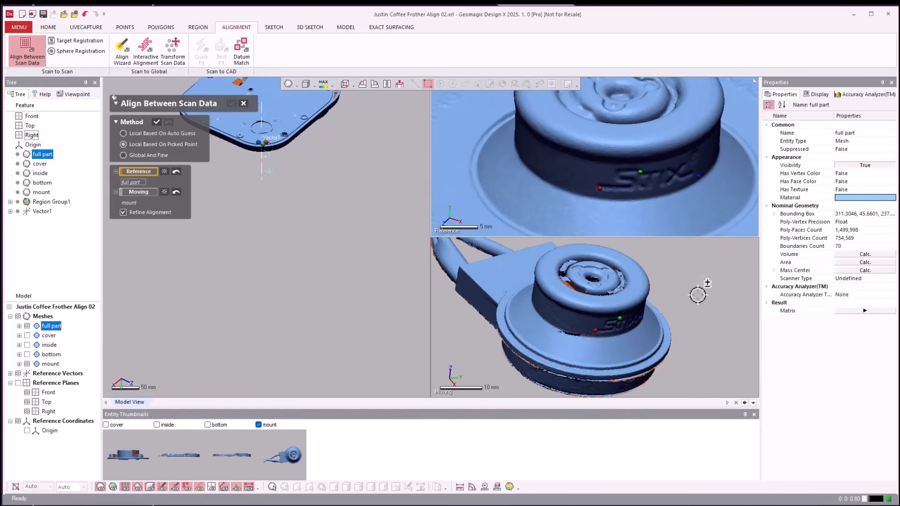
scroll(702, 295, up, 3)
right_drag(702, 295, 683, 257)
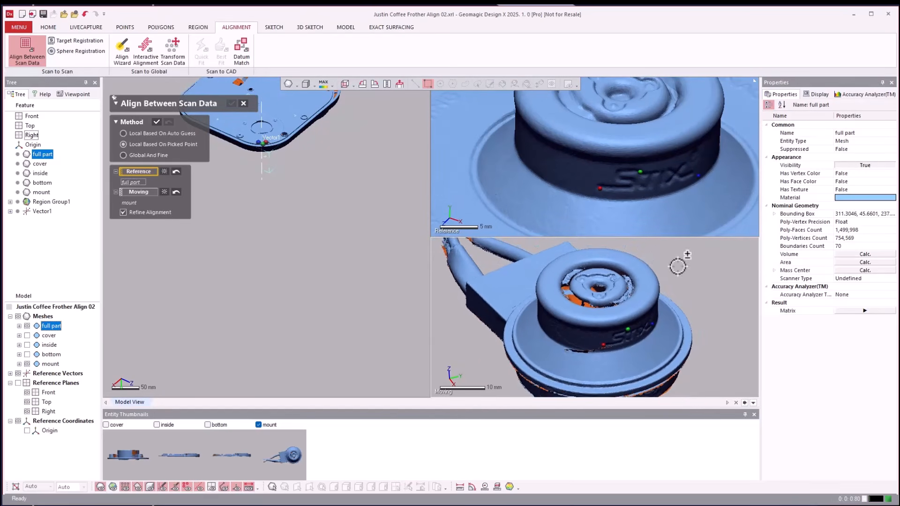
Pick a fourth matching point pair in the hub's top recess on both meshes and apply the mount's alignment to the full part.
click(612, 106)
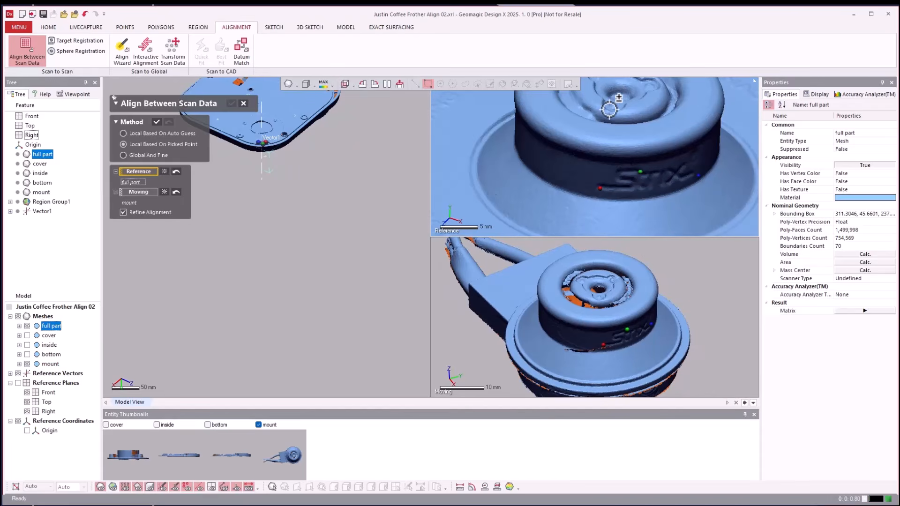
click(600, 297)
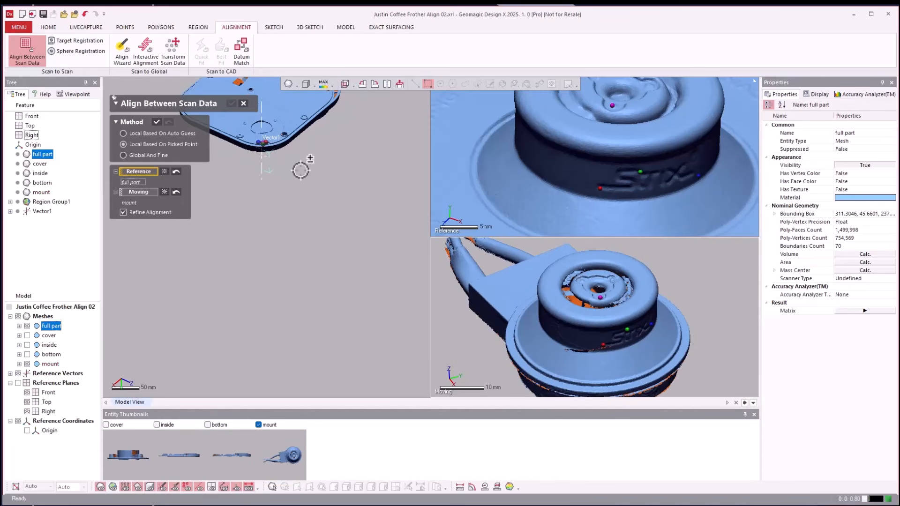
click(156, 122)
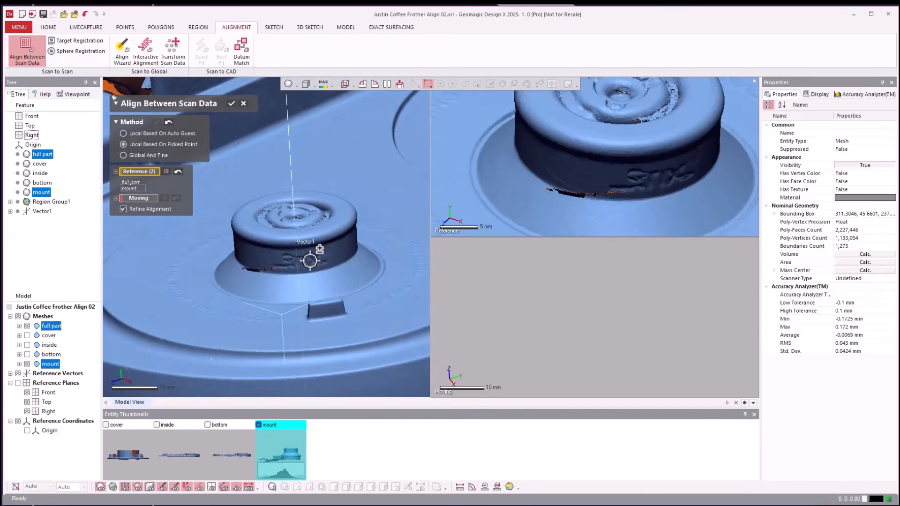
click(231, 104)
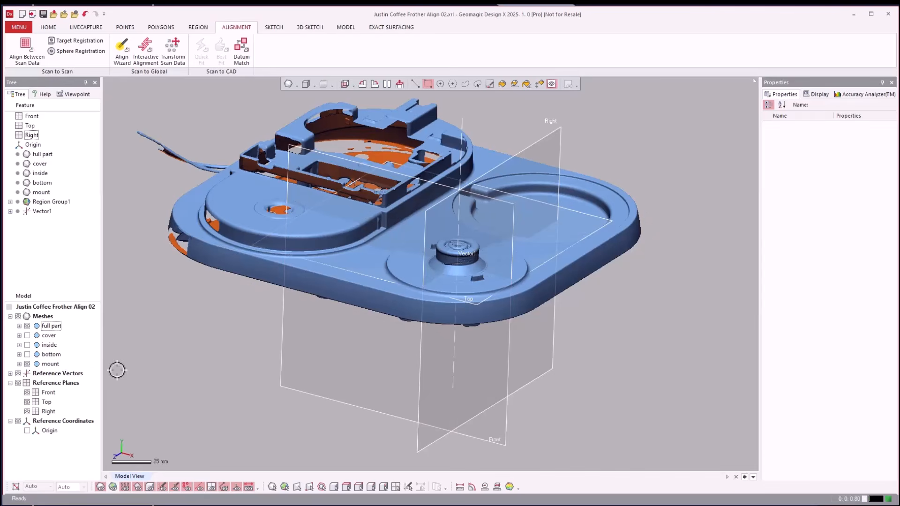
Hide the full part mesh and display the cover, inside and bottom meshes together with the mount.
click(27, 326)
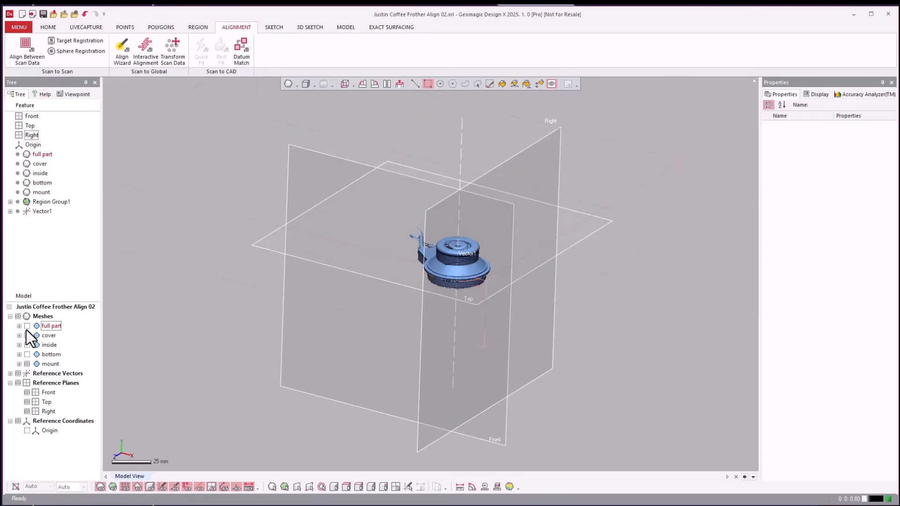
click(26, 326)
click(26, 326)
click(27, 335)
click(27, 345)
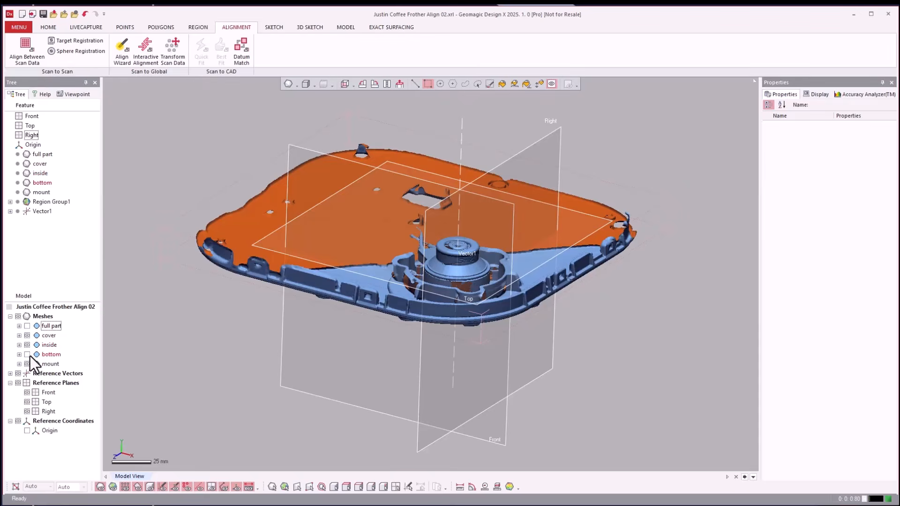
click(26, 354)
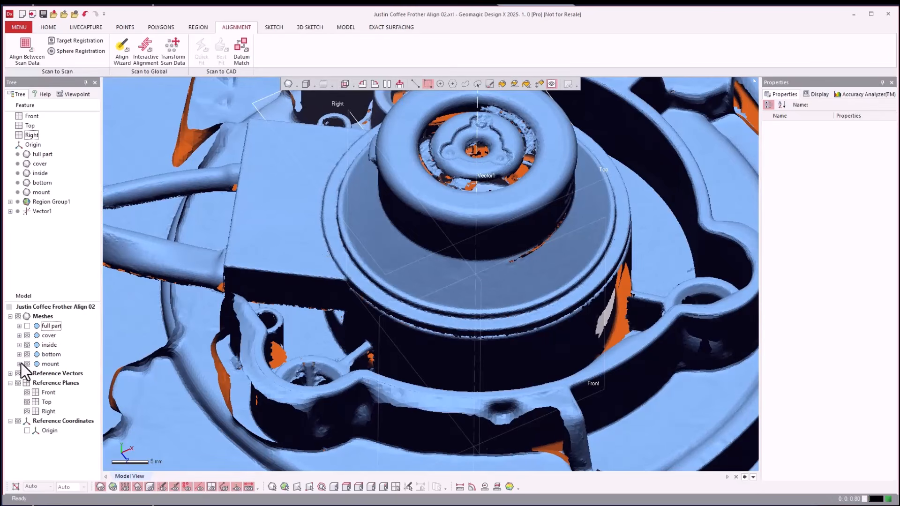
Toggle the visibility of the mount and the full part to examine how the aligned meshes fit around the hub, leaving all meshes displayed.
click(26, 364)
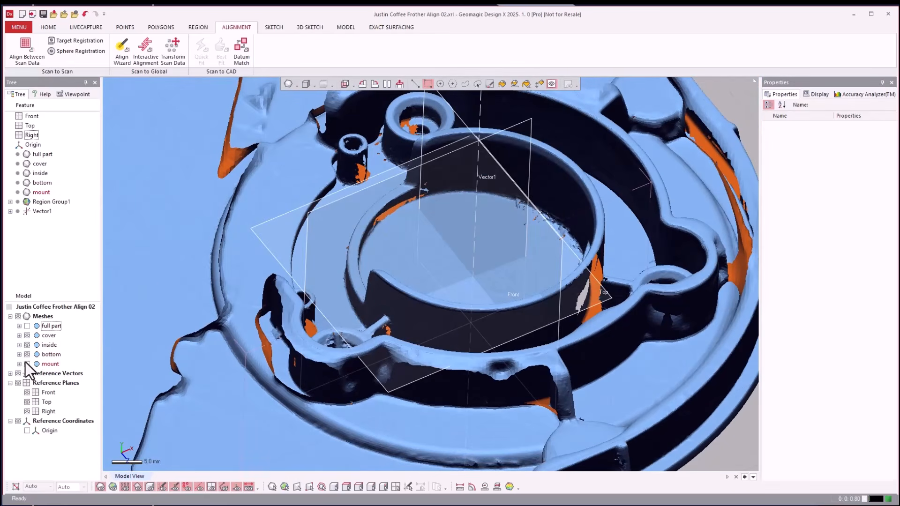
click(26, 364)
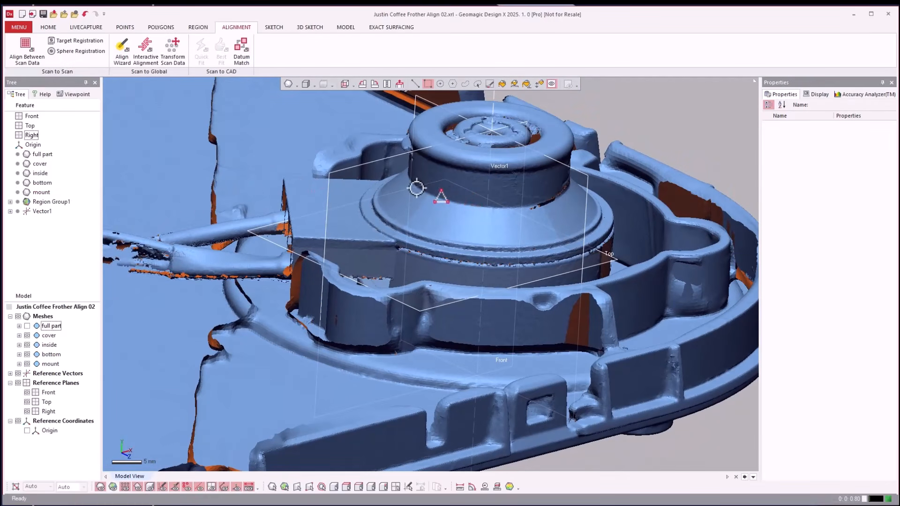
click(27, 326)
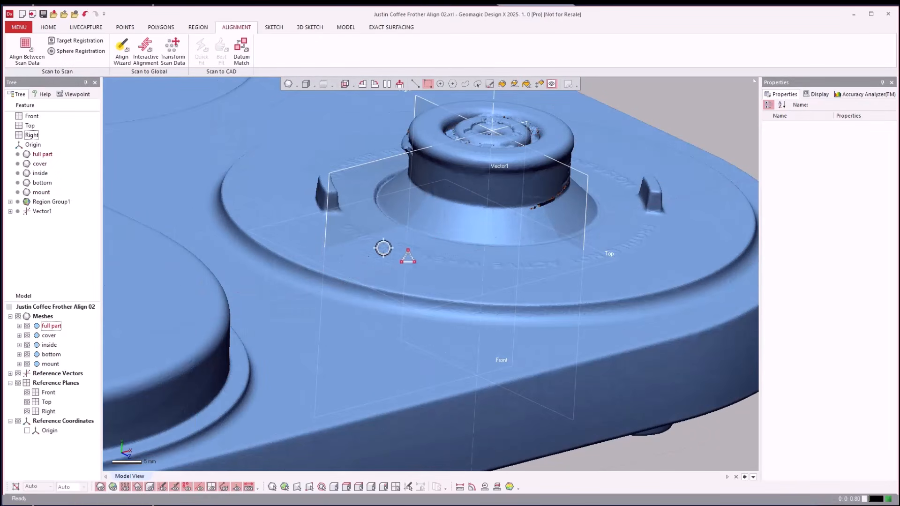
click(26, 326)
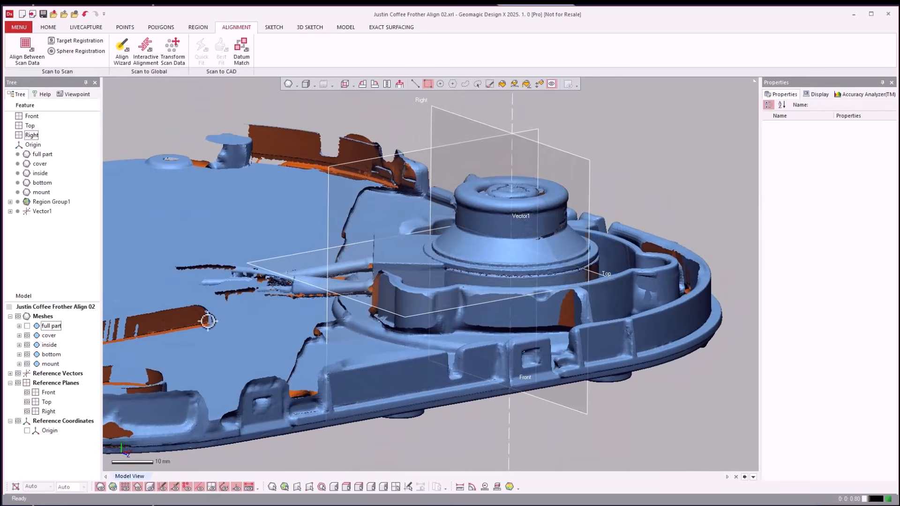
click(28, 326)
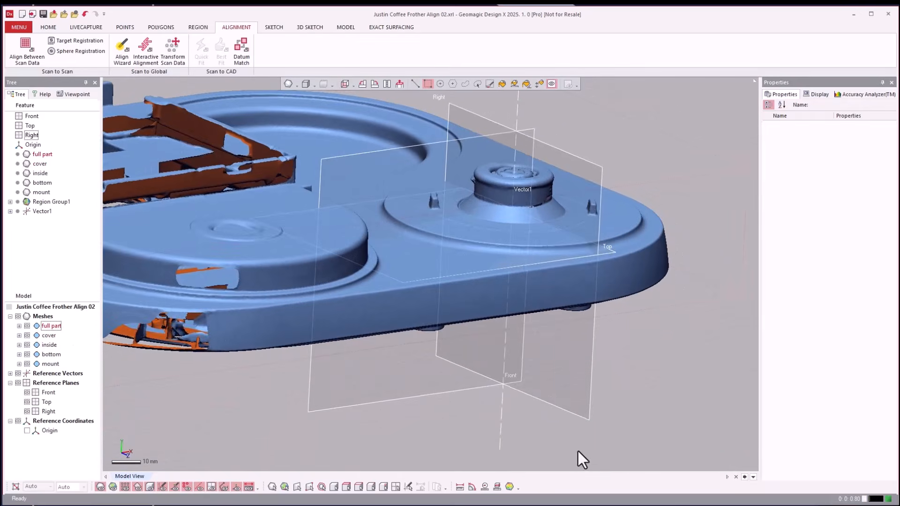